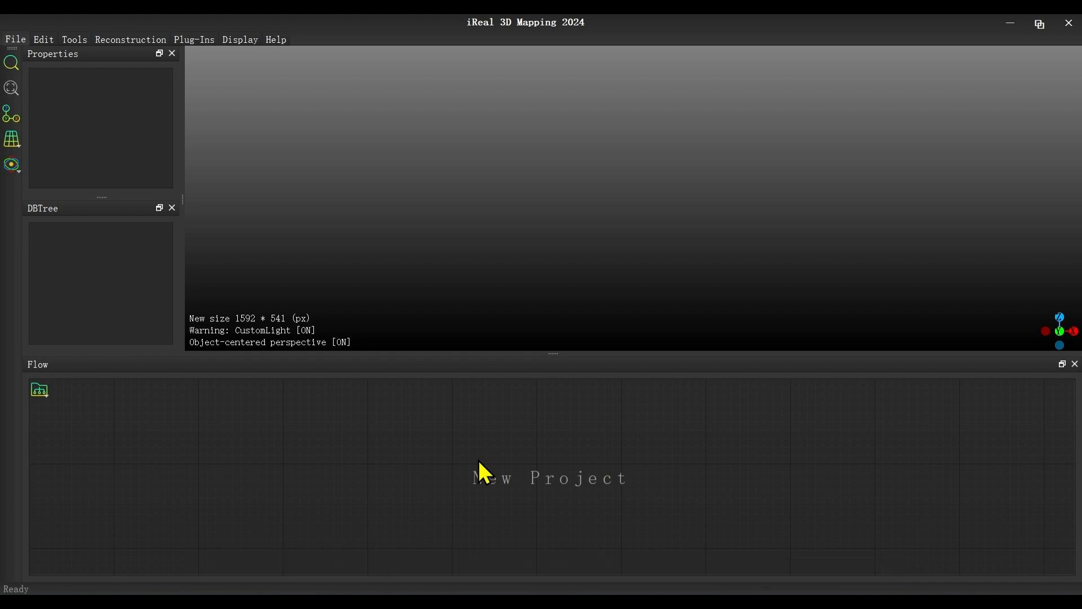
- Start a new Scan Texturing project and create a folder named data on drive D: as its project folder
click(491, 495)
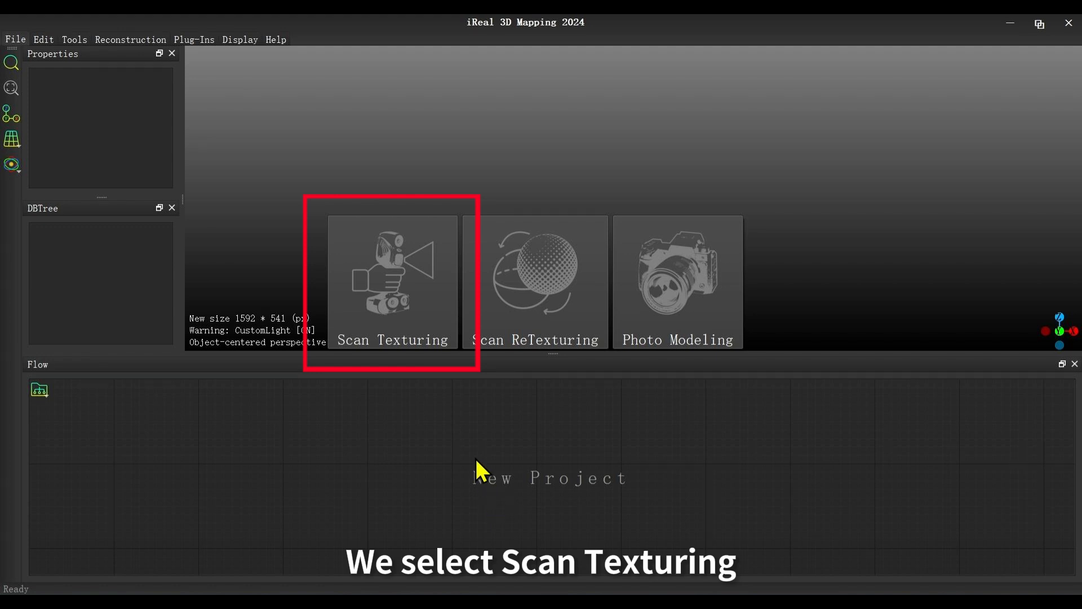
click(427, 308)
click(169, 48)
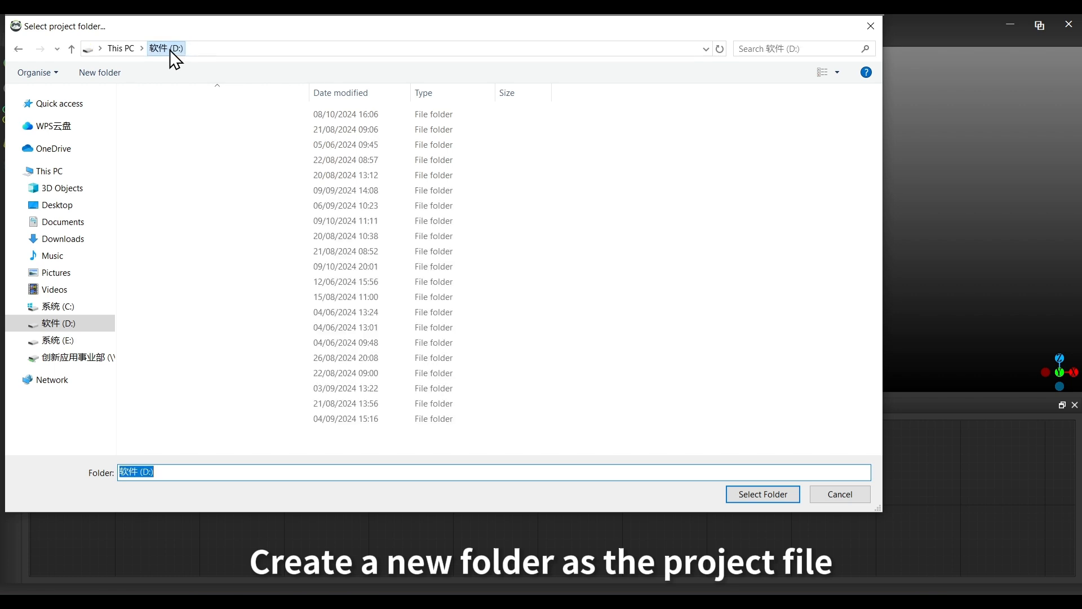
right_click(552, 265)
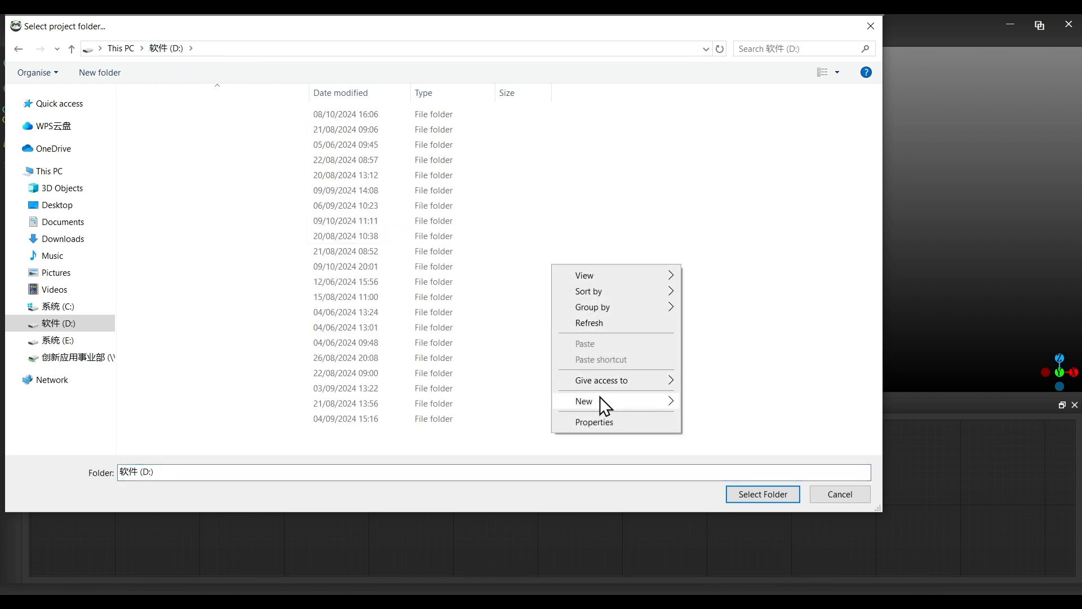
mouse_move(600, 397)
click(713, 142)
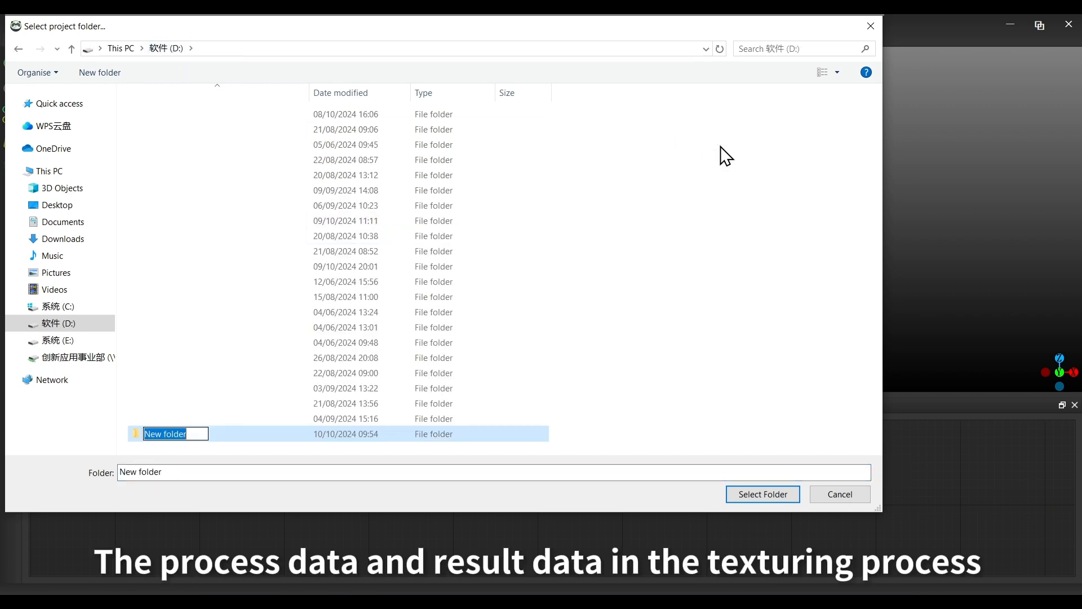
text(data)
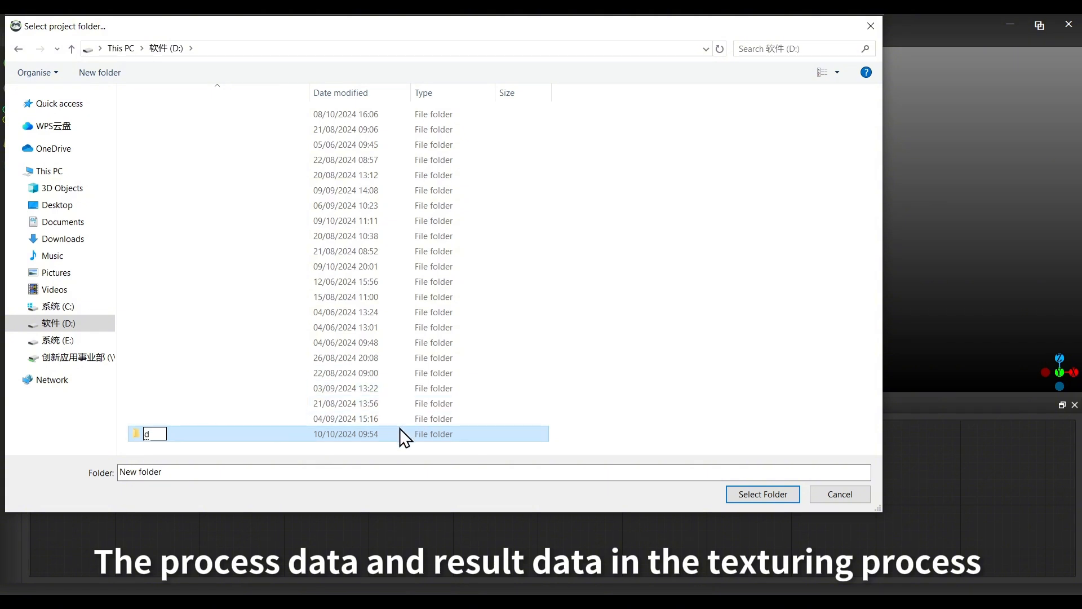
key(Return)
key(Return)
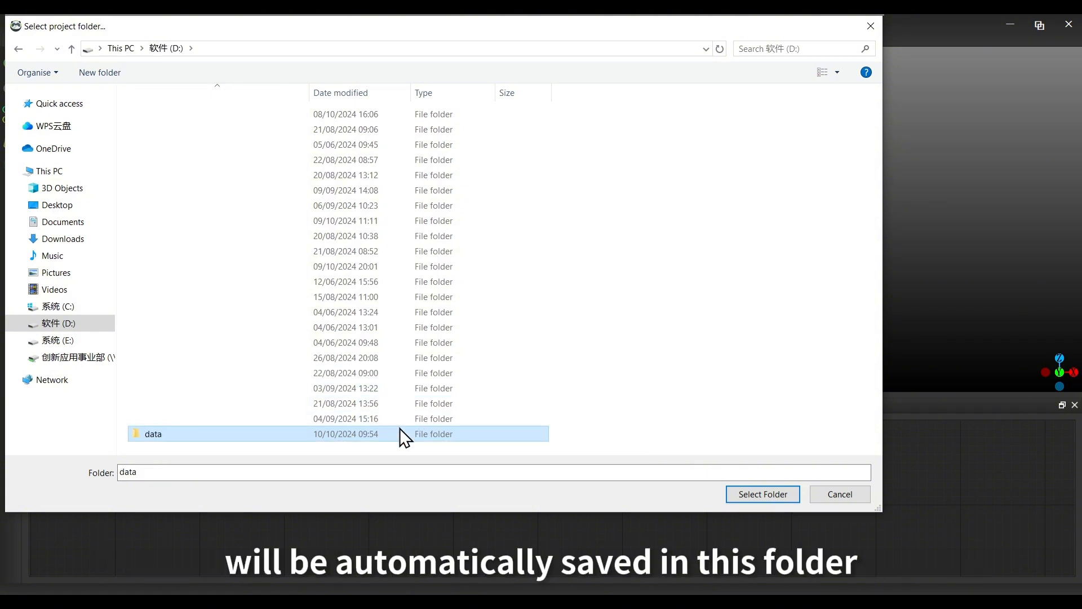
double_click(400, 427)
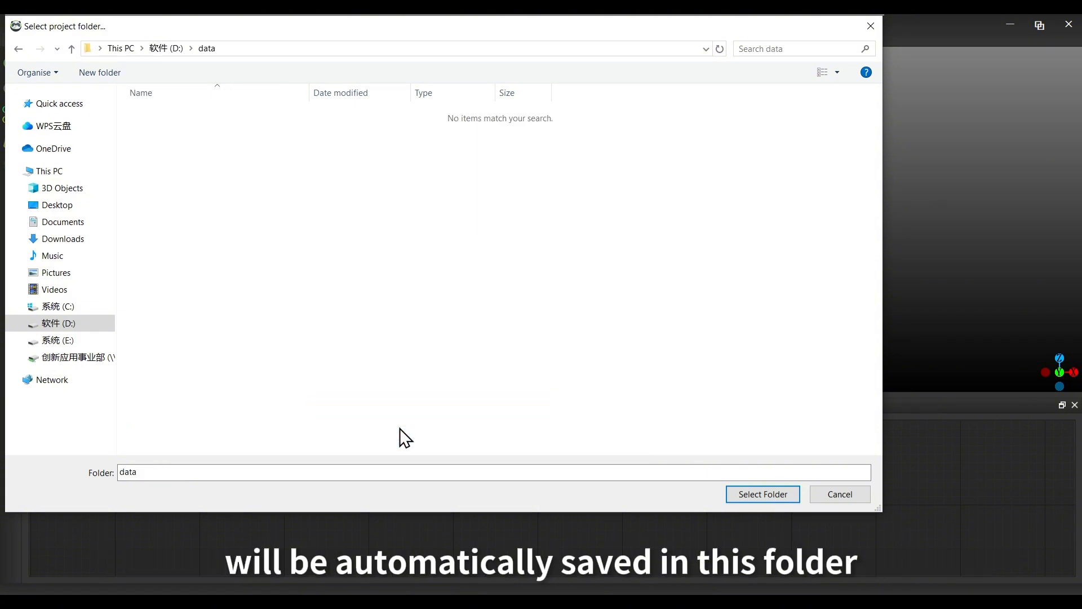
click(734, 494)
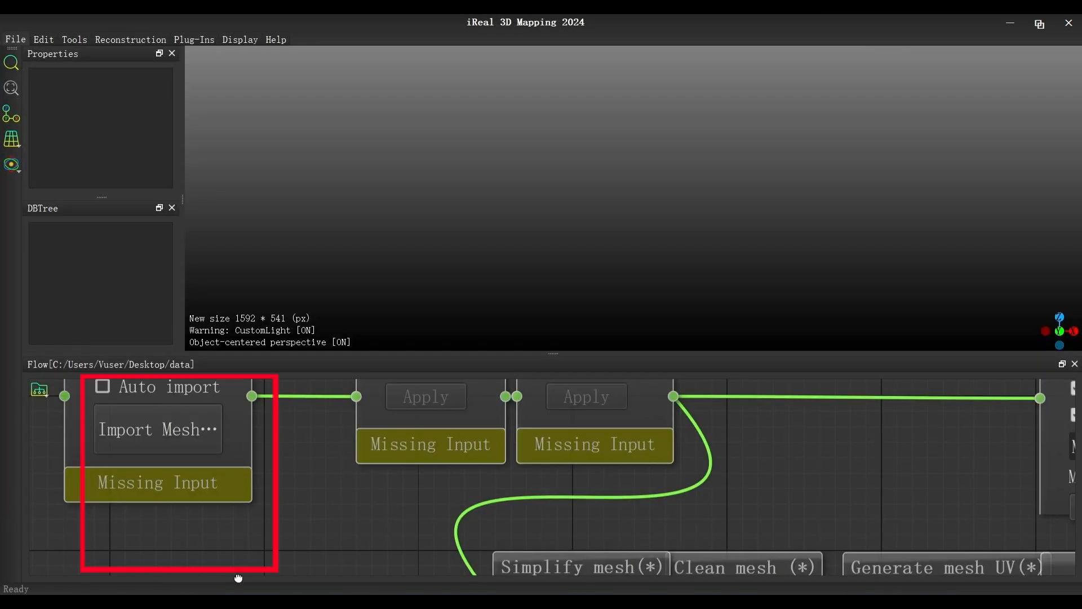
- Import the mesh sanxingdui.obj from the obj folder inside Test Data-sanxingdui on the desktop
click(192, 472)
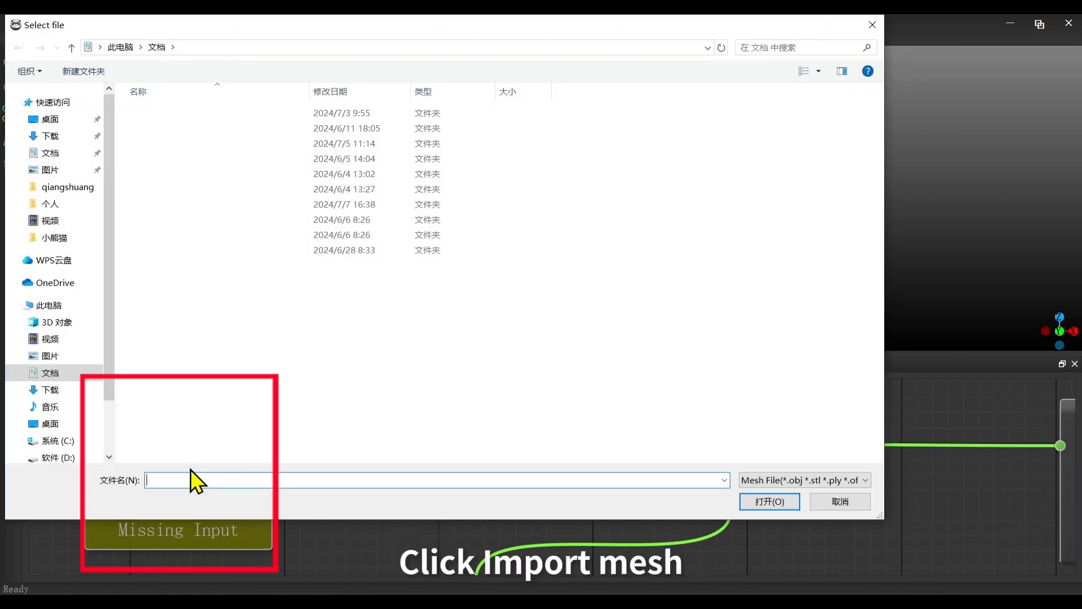
click(73, 426)
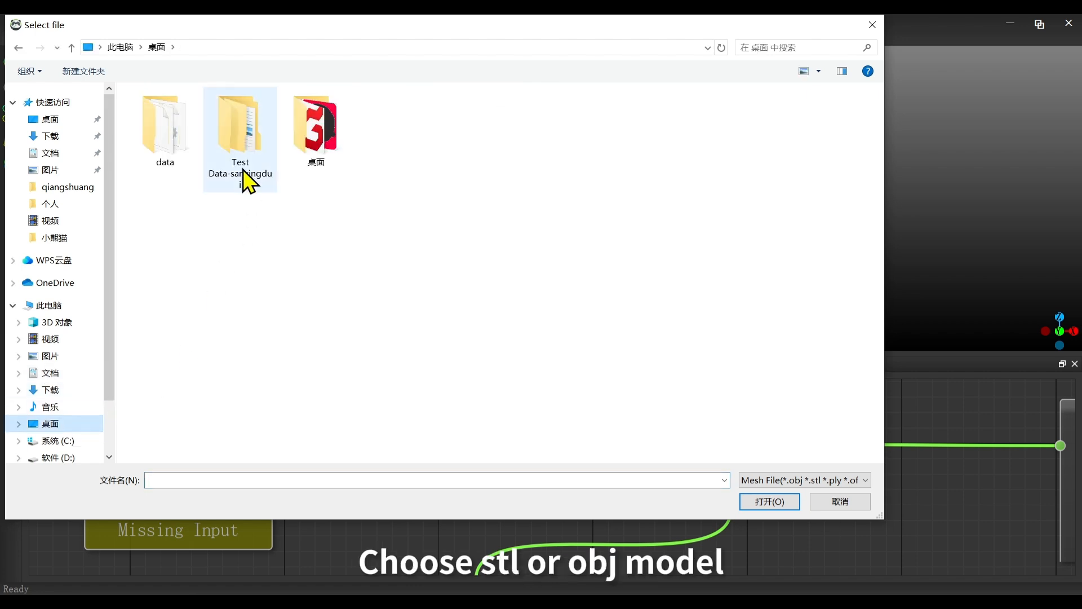
double_click(244, 176)
double_click(196, 113)
click(198, 114)
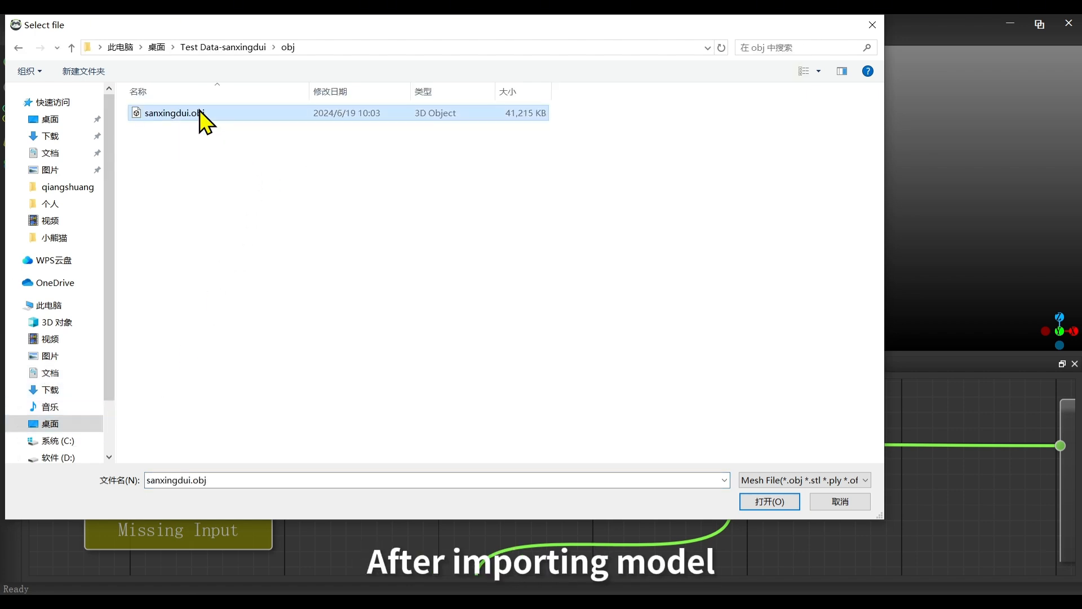
click(796, 500)
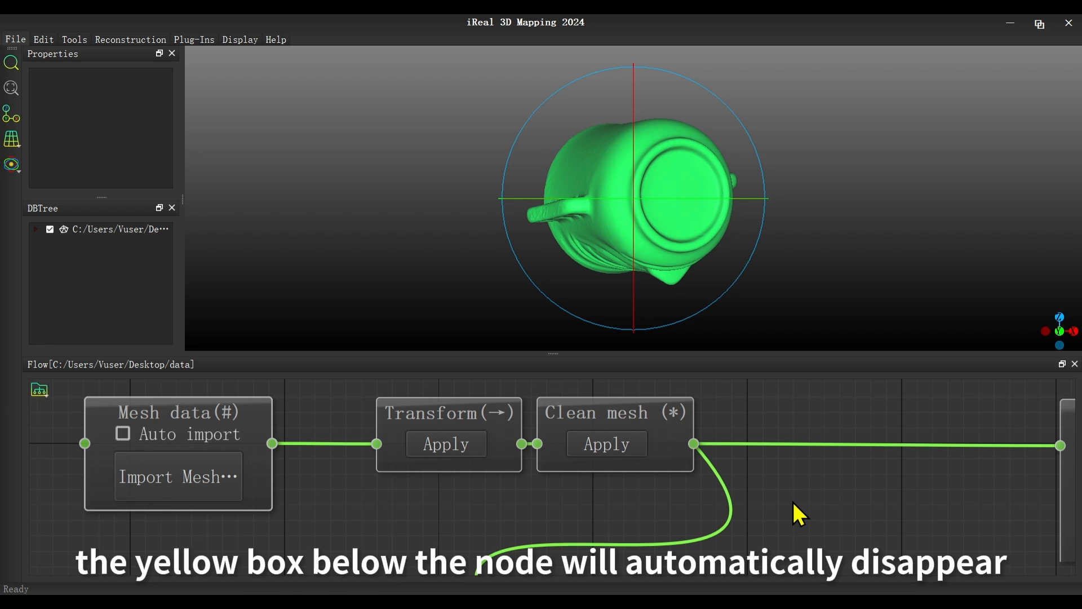
- Transform the mesh by moving its bounding box center to the origin and rotating the cup upright with its face to the front
click(442, 447)
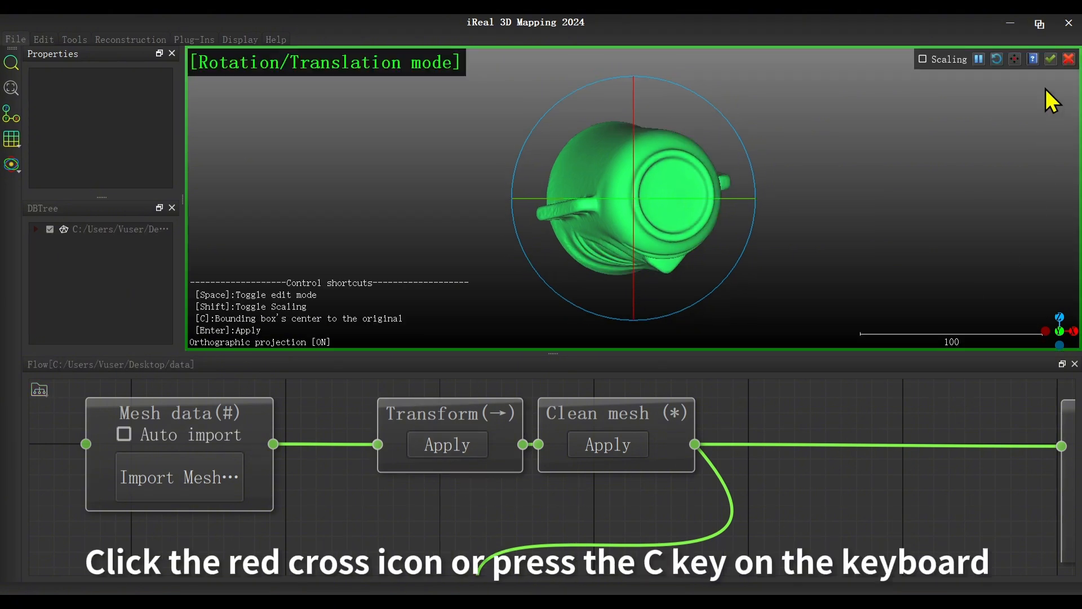
click(1016, 59)
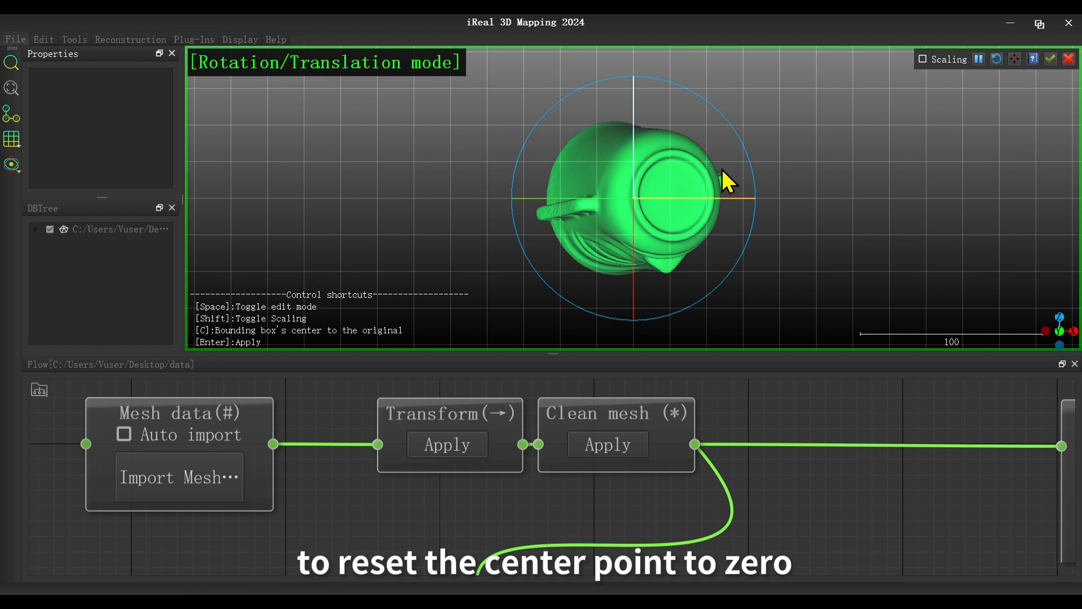
drag(722, 169, 371, 217)
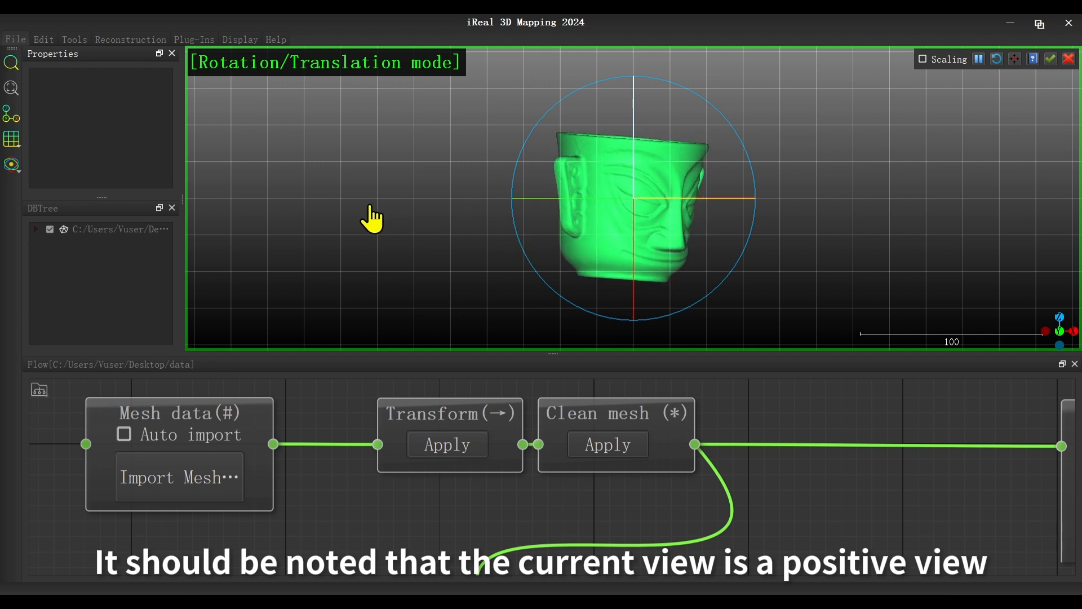
drag(705, 138, 541, 147)
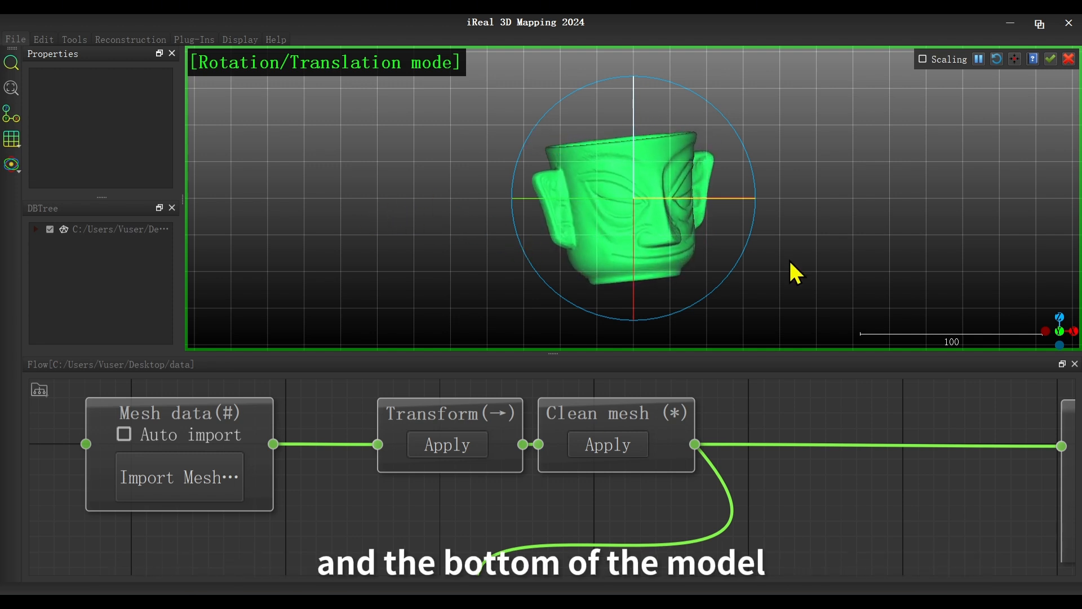
drag(730, 274, 679, 211)
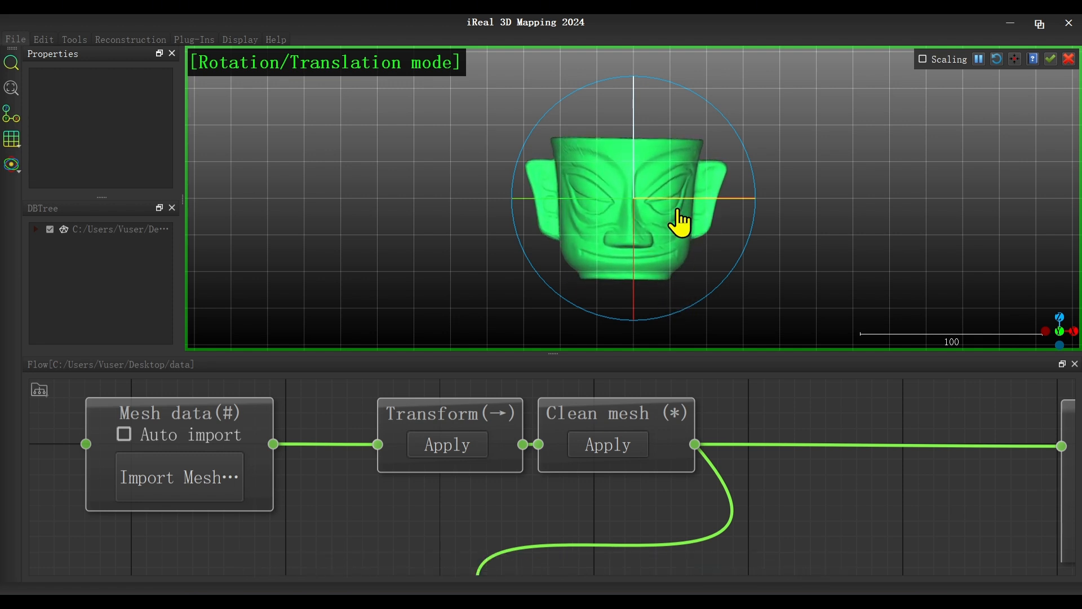
- Check the cup's alignment in the top, front and side views and apply the transform
click(1061, 319)
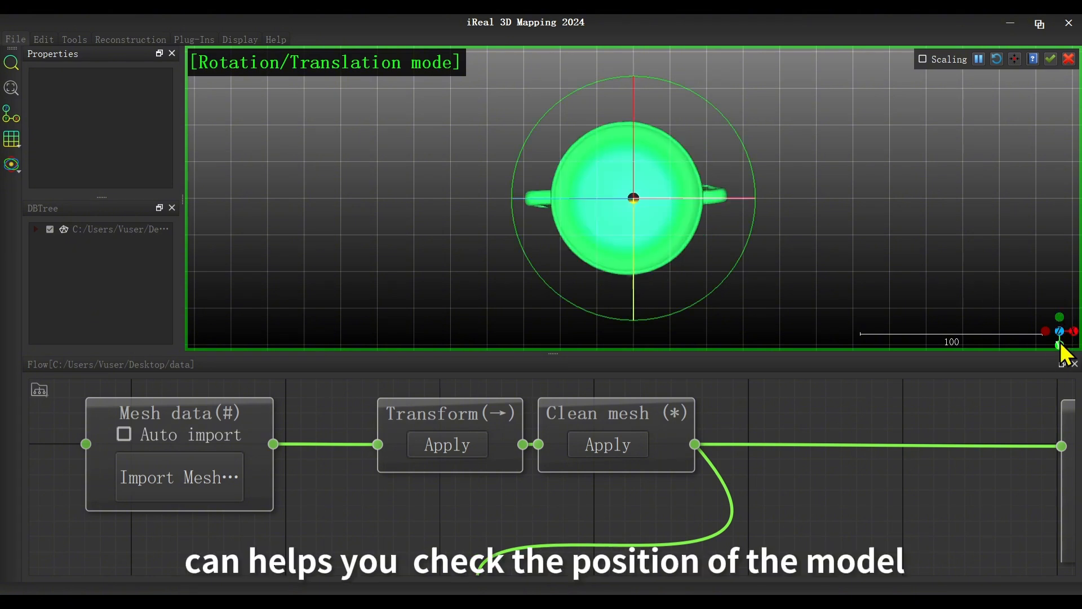
click(1063, 345)
click(1073, 332)
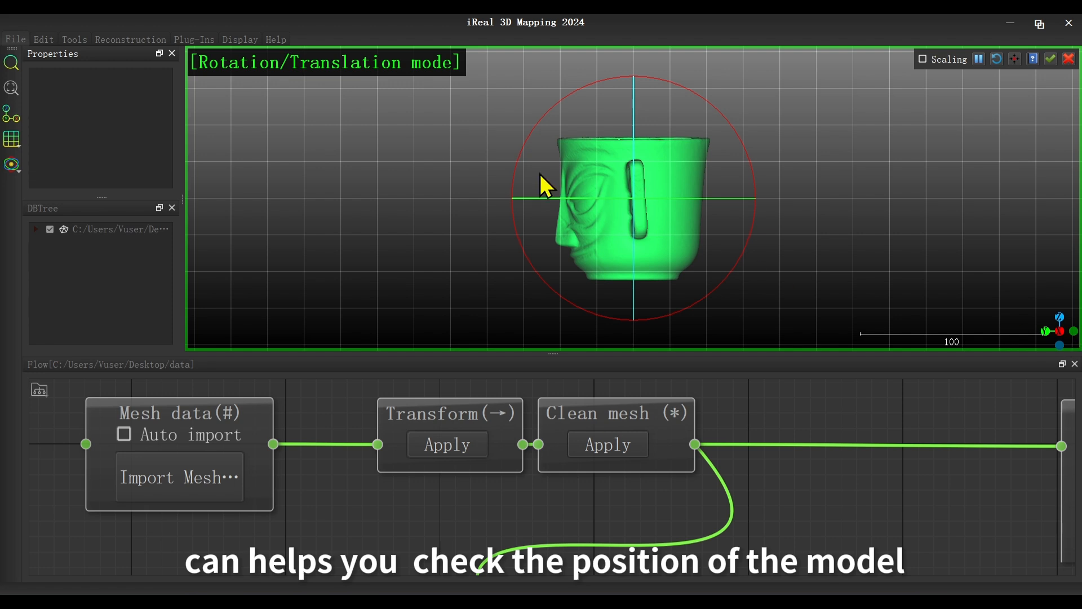
click(1045, 329)
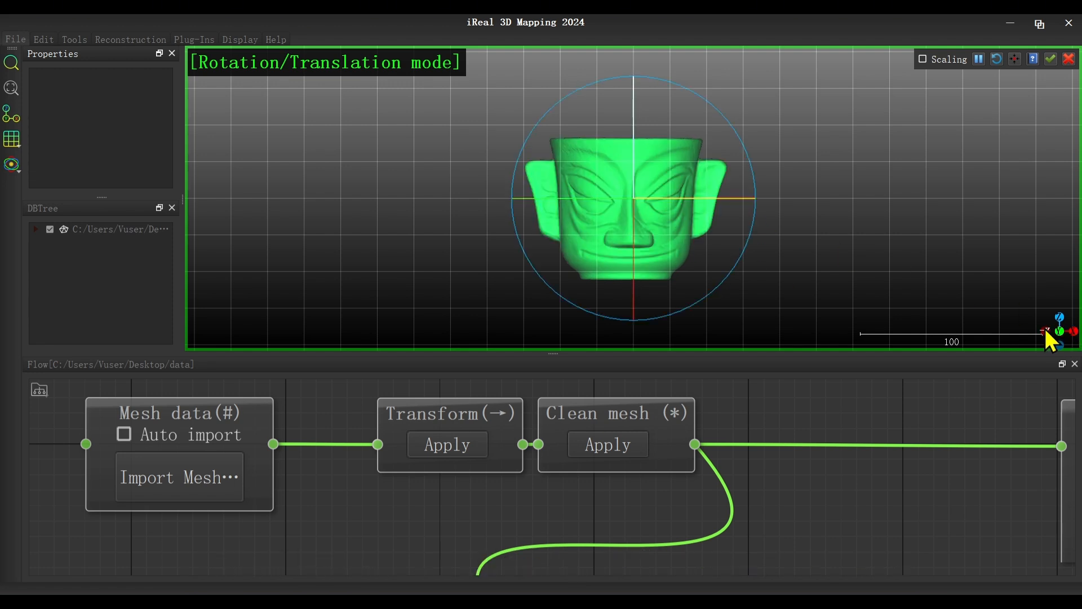
click(1049, 59)
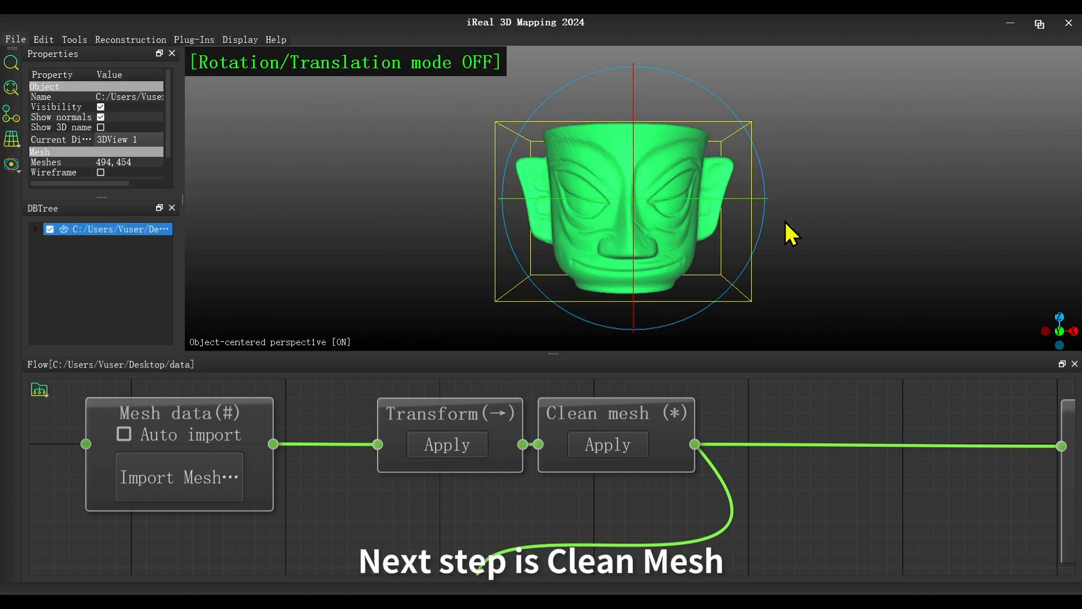
- Clean the mesh by repairing non-manifold edges and vertices, and simplify it to 60 % with the Non strict UV algorithm
click(618, 449)
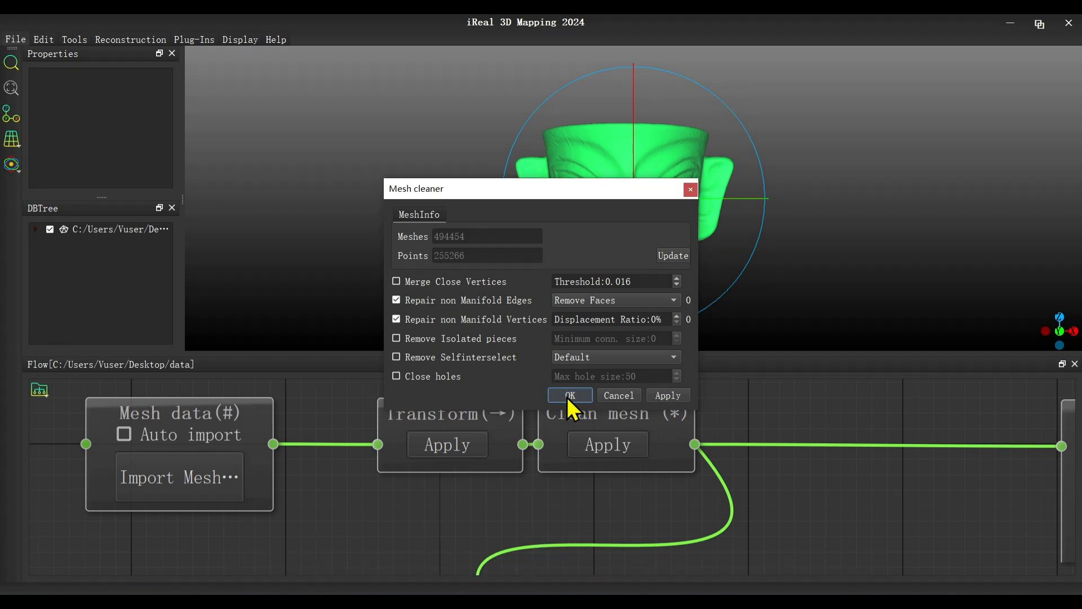
click(569, 395)
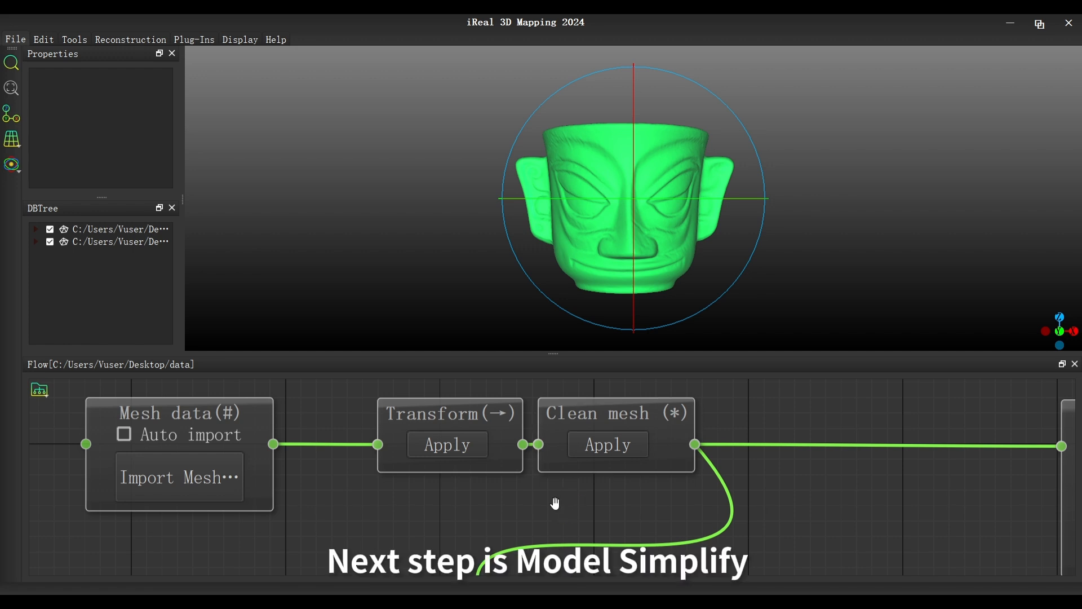
drag(555, 500, 413, 379)
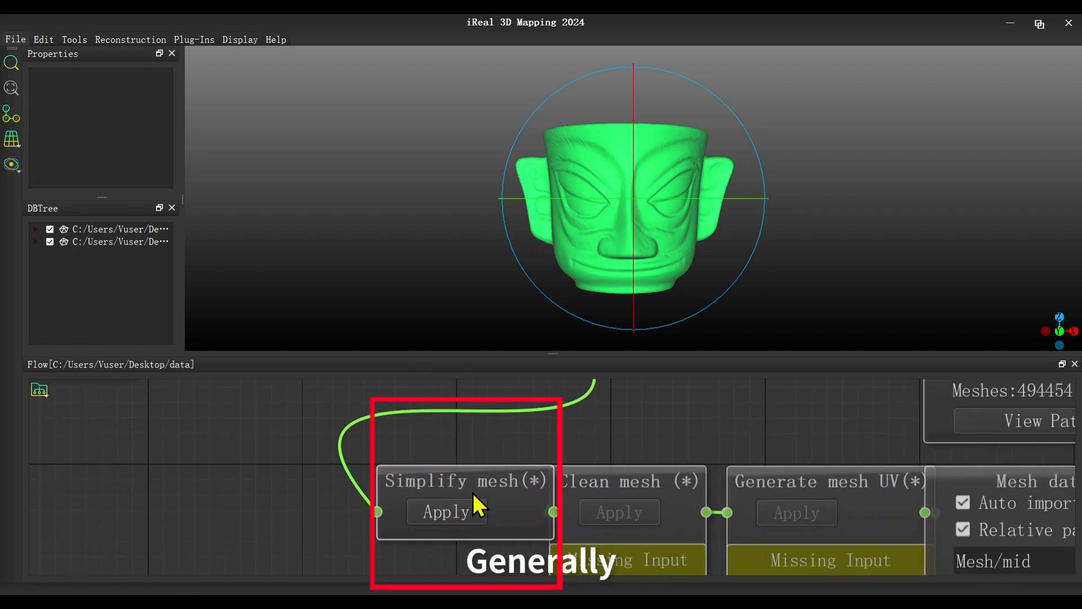
click(459, 510)
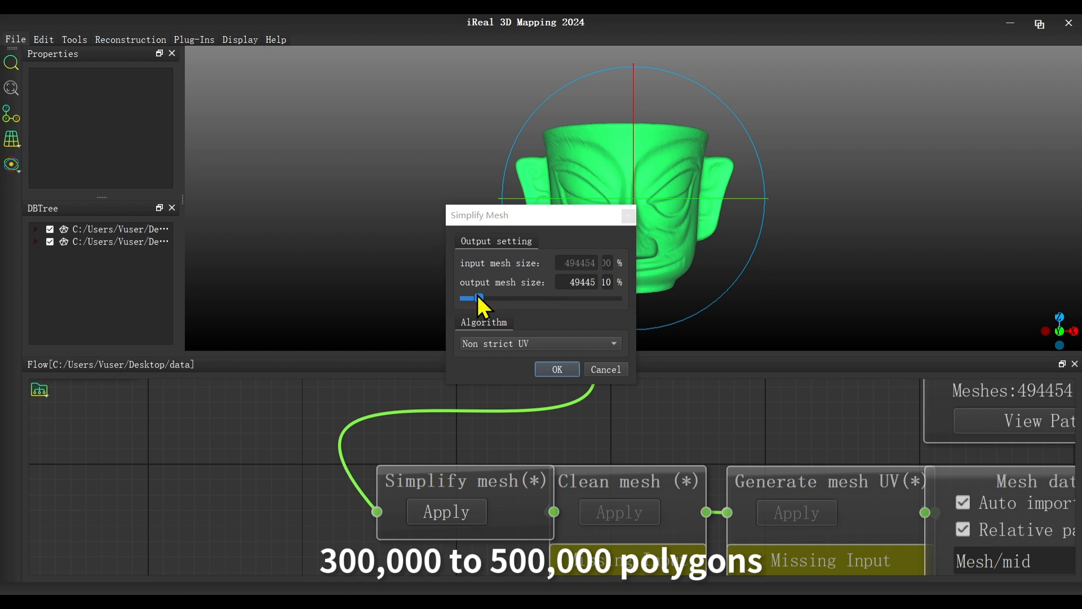
drag(478, 296, 555, 301)
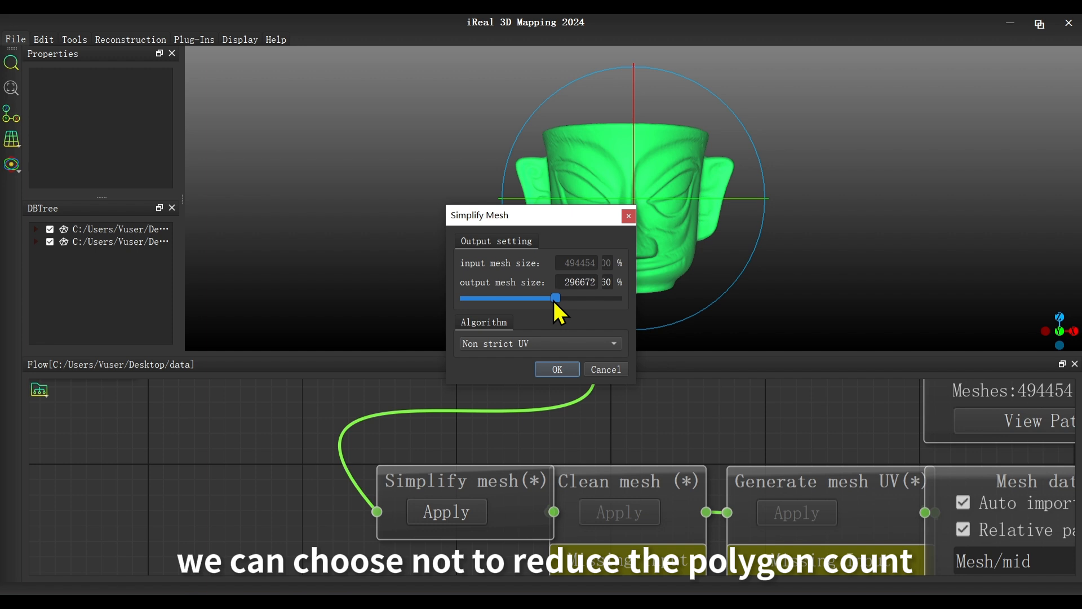
click(556, 369)
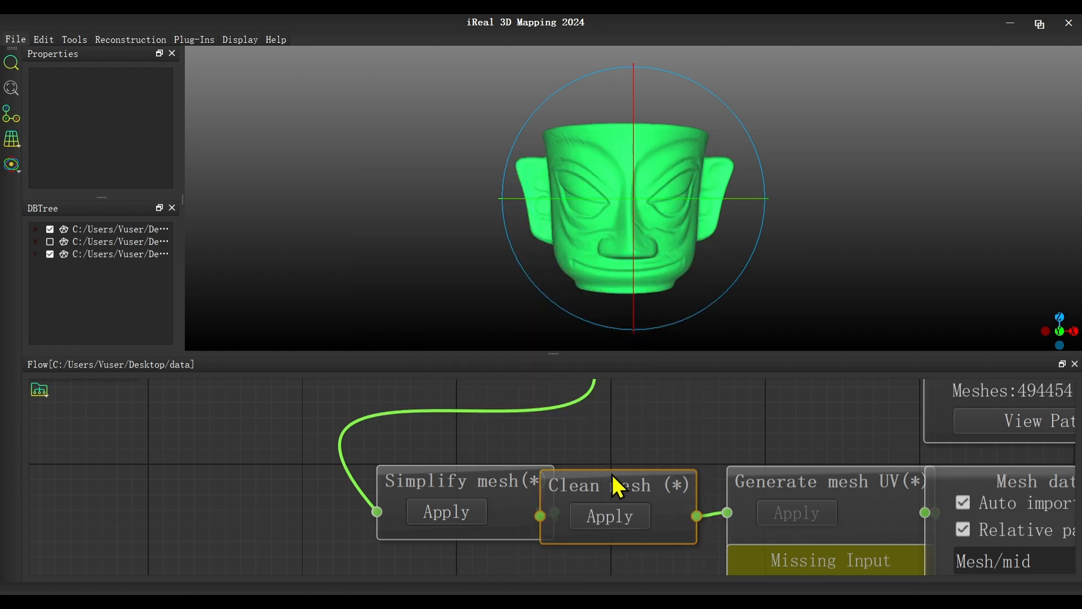
- Place the Clean mesh node between Simplify mesh and Generate mesh UV and clean the simplified mesh with the default settings
drag(613, 476, 632, 483)
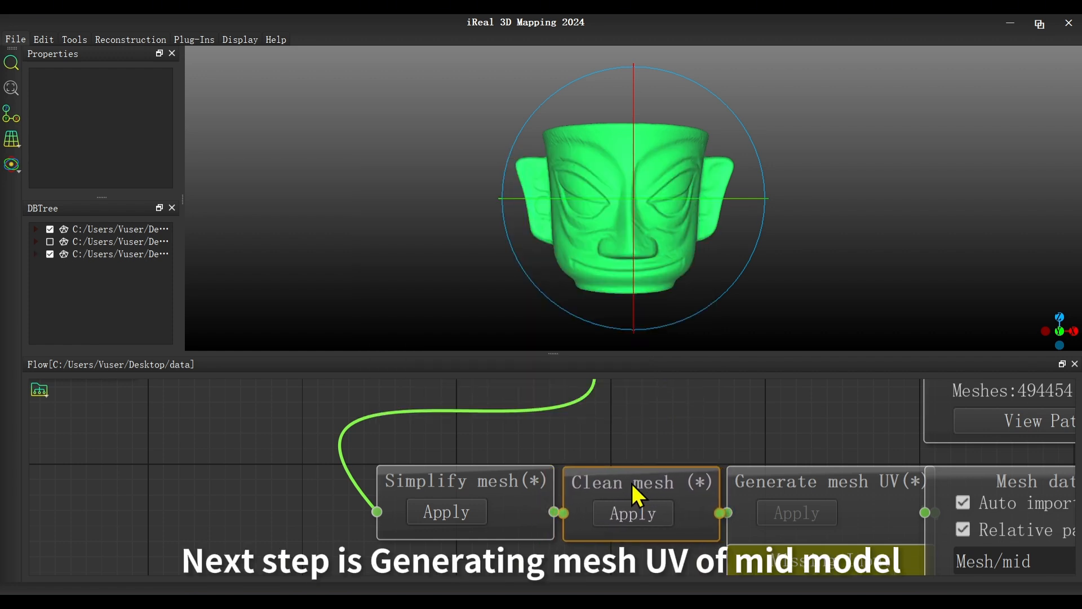
click(634, 519)
click(579, 398)
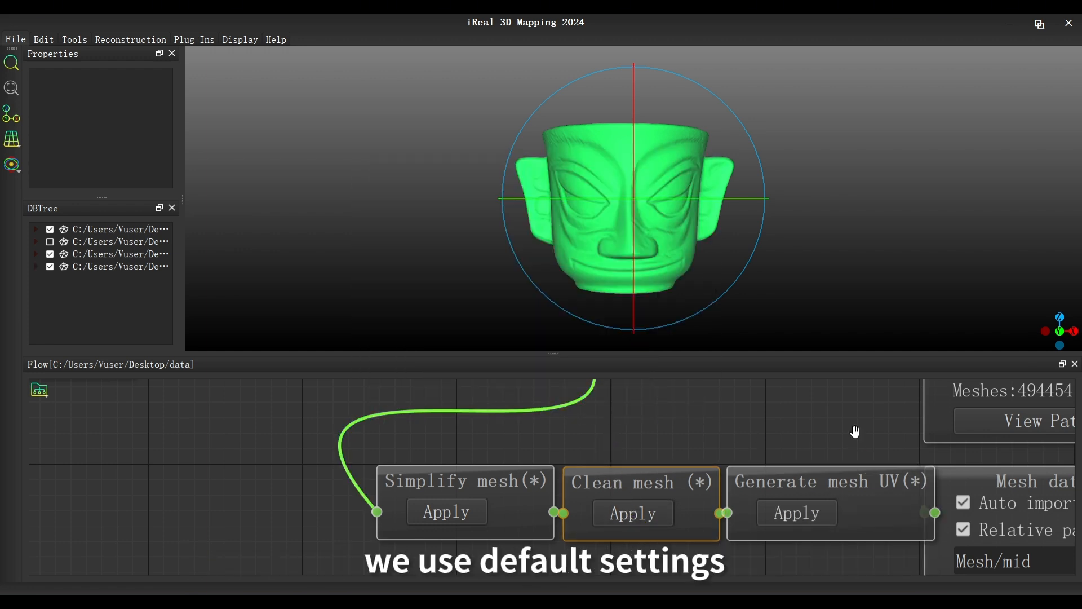
- Generate the UV of the simplified mesh with Split Charts, Fix overlap and Defrag Charts enabled at their default values
drag(850, 435, 632, 427)
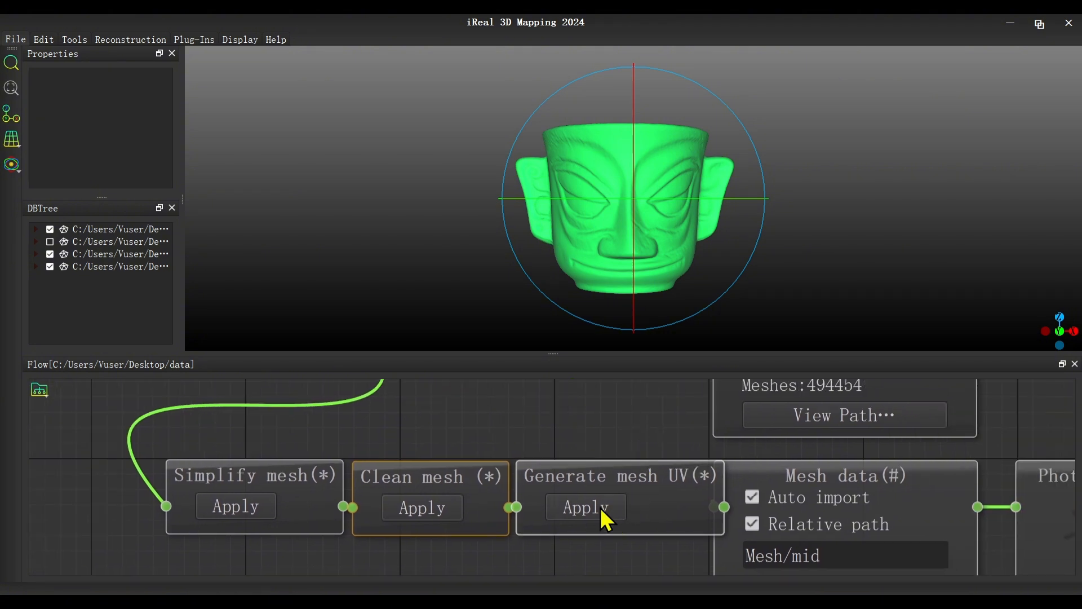
click(602, 513)
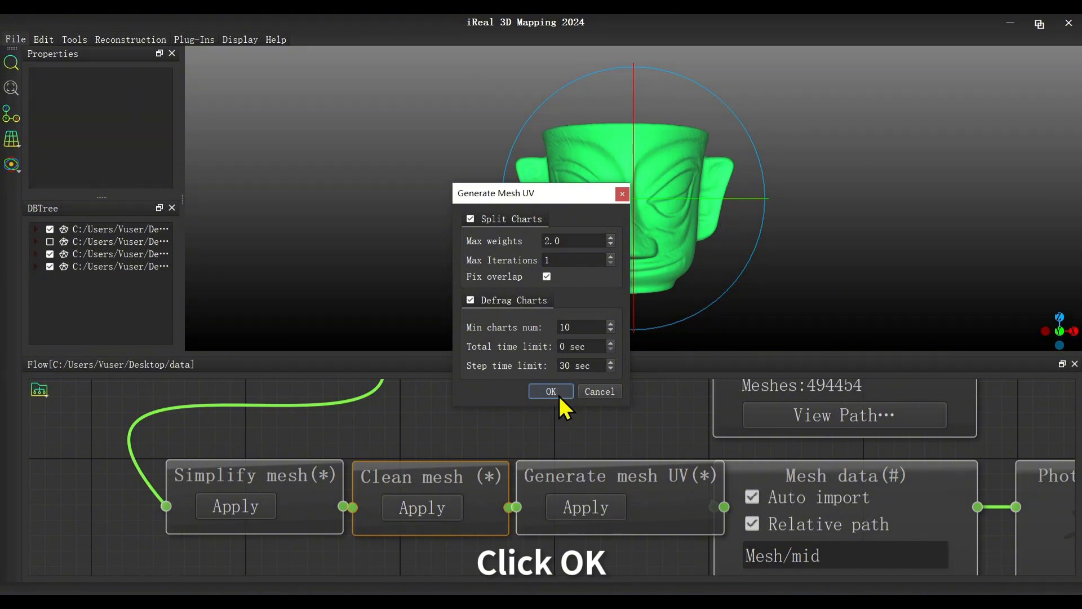
click(558, 393)
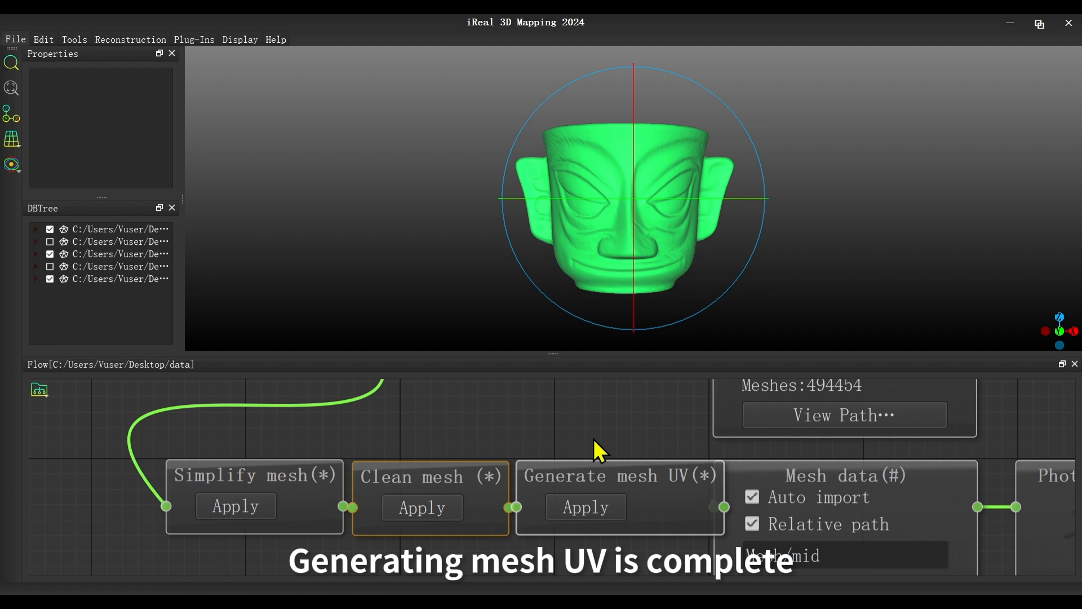
scroll(593, 438, down, 4)
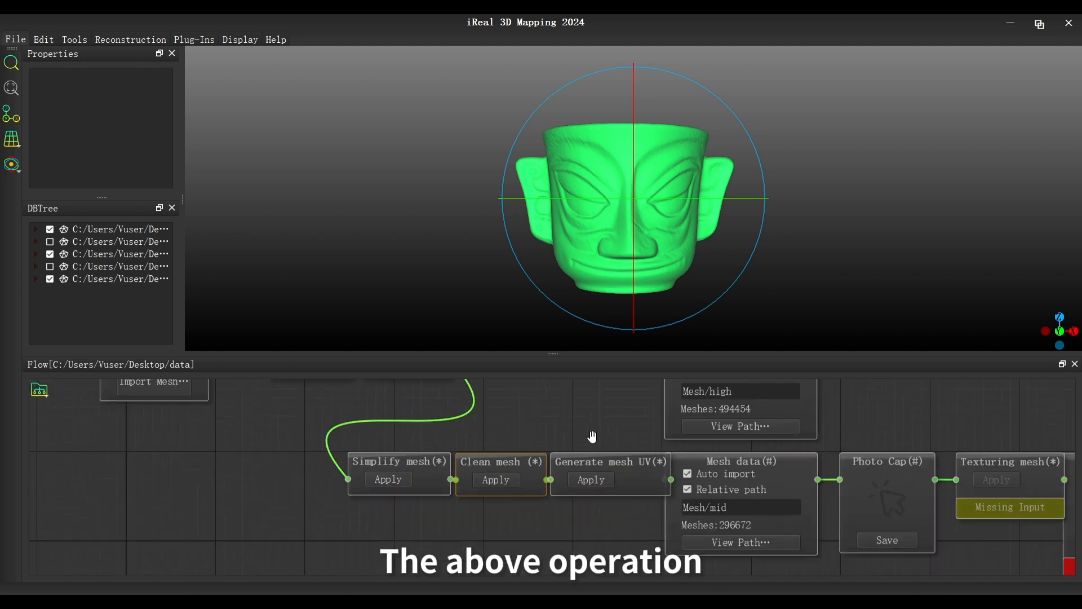
drag(581, 424, 469, 422)
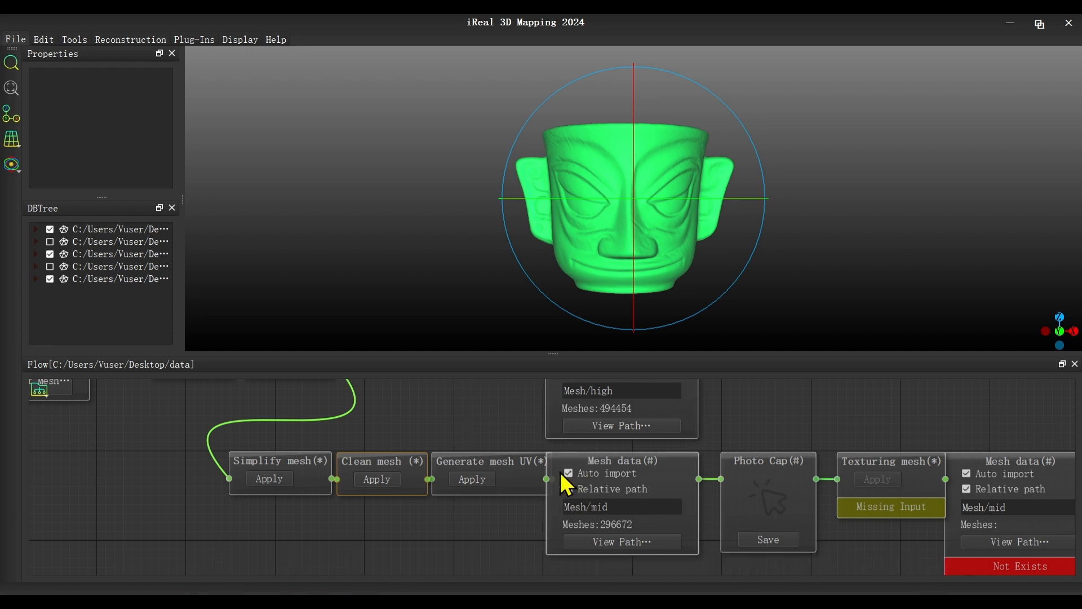
drag(488, 411, 443, 429)
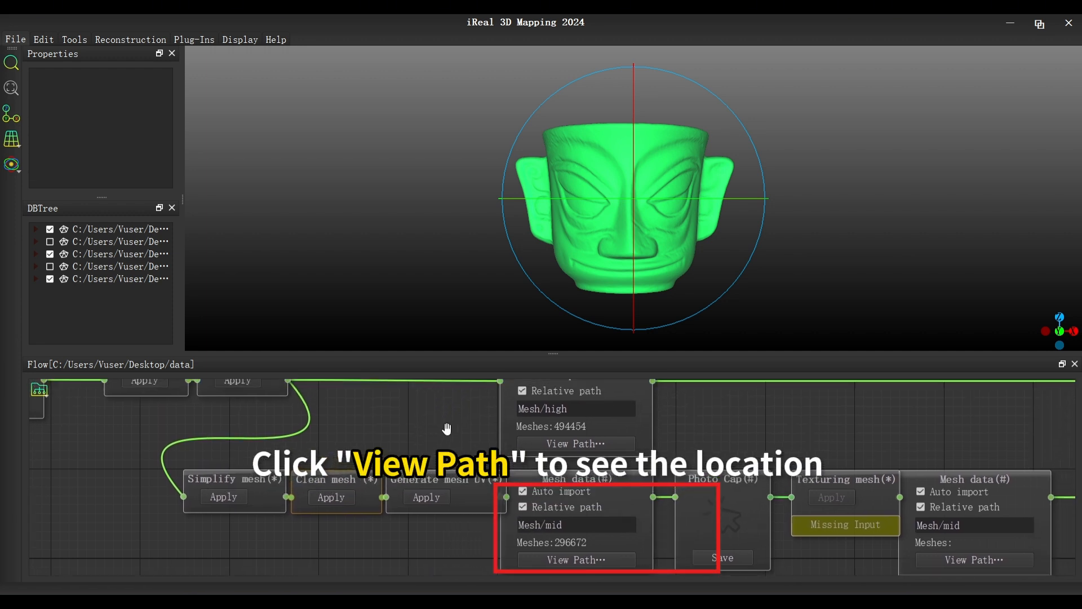
- Check the storage location of the UV-unwrapped mesh in the Mesh/mid folder and close the folder again
click(577, 563)
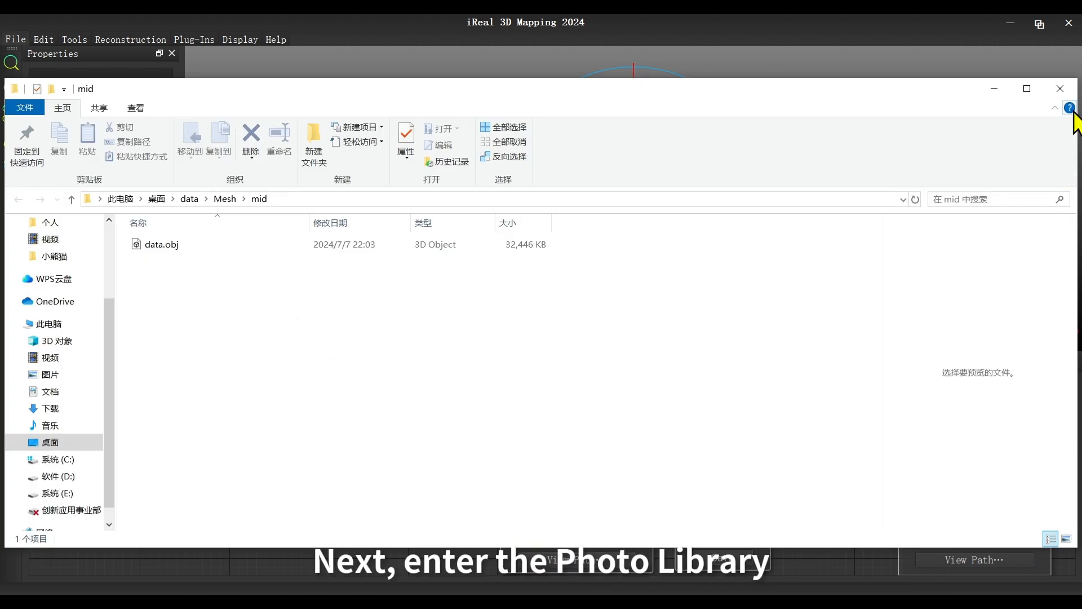
click(1064, 88)
- Create a photo set named PhotoGallery in the Photo Cap node
drag(751, 441, 613, 411)
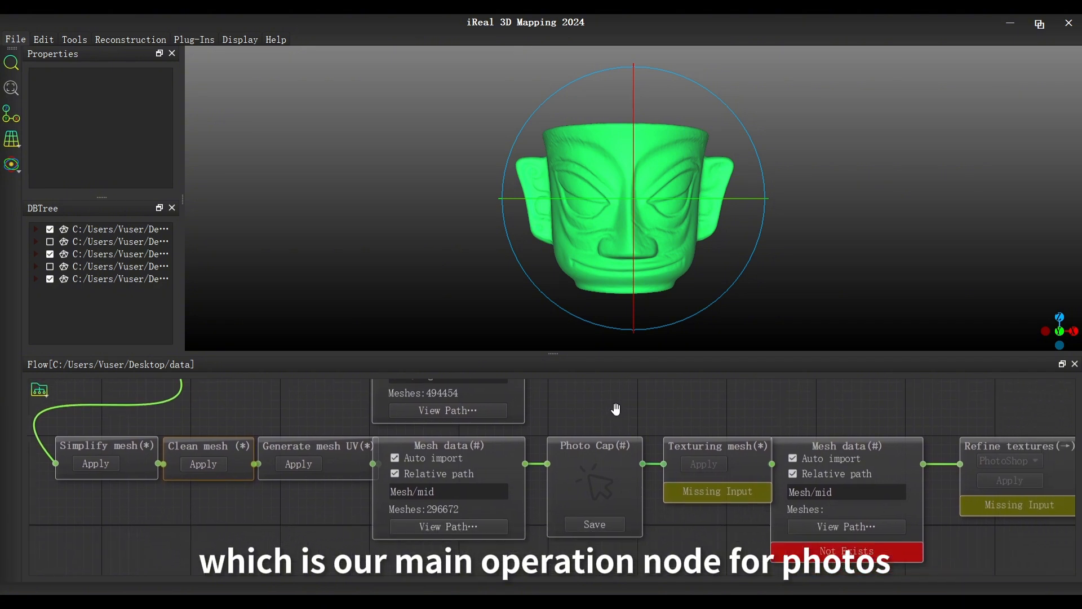
click(591, 480)
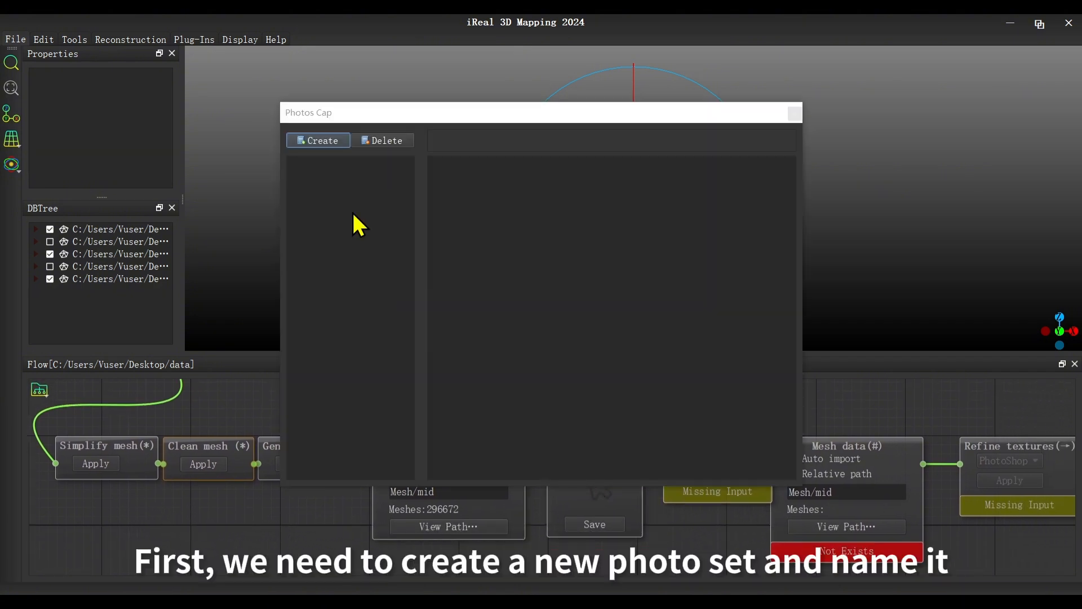
click(336, 144)
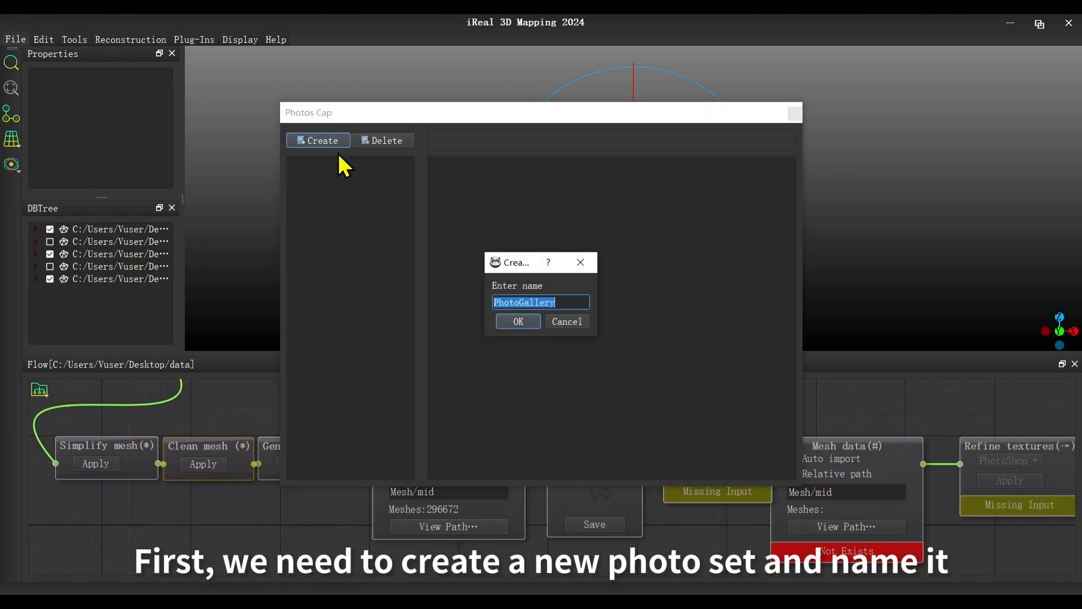
click(517, 321)
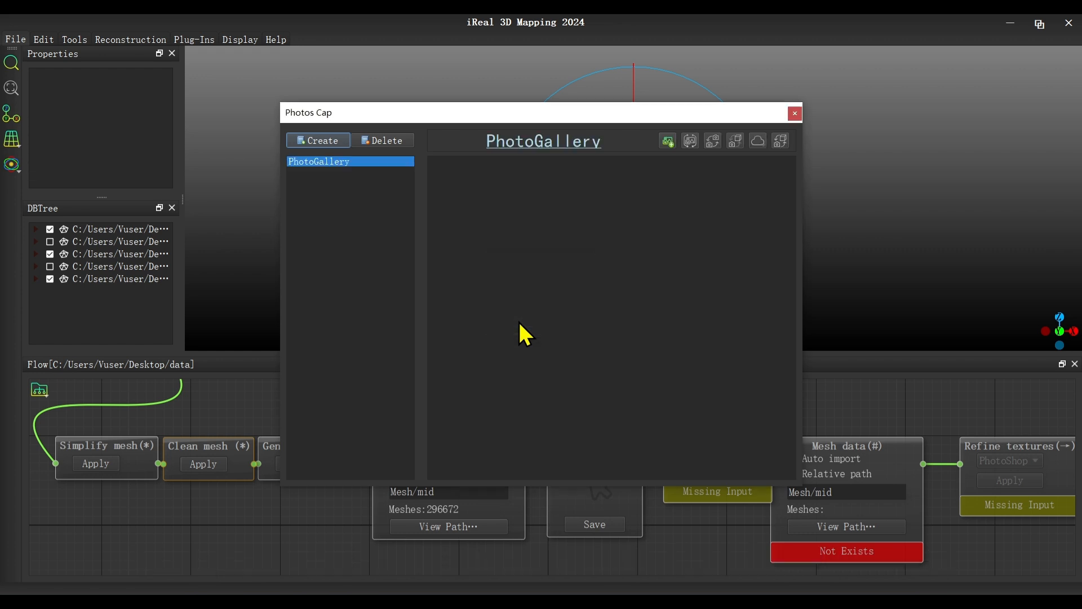
- Add all photos from the desktop folder Test Data-sanxingdui/SanXingDui photos to the PhotoGallery set and look through them
click(668, 142)
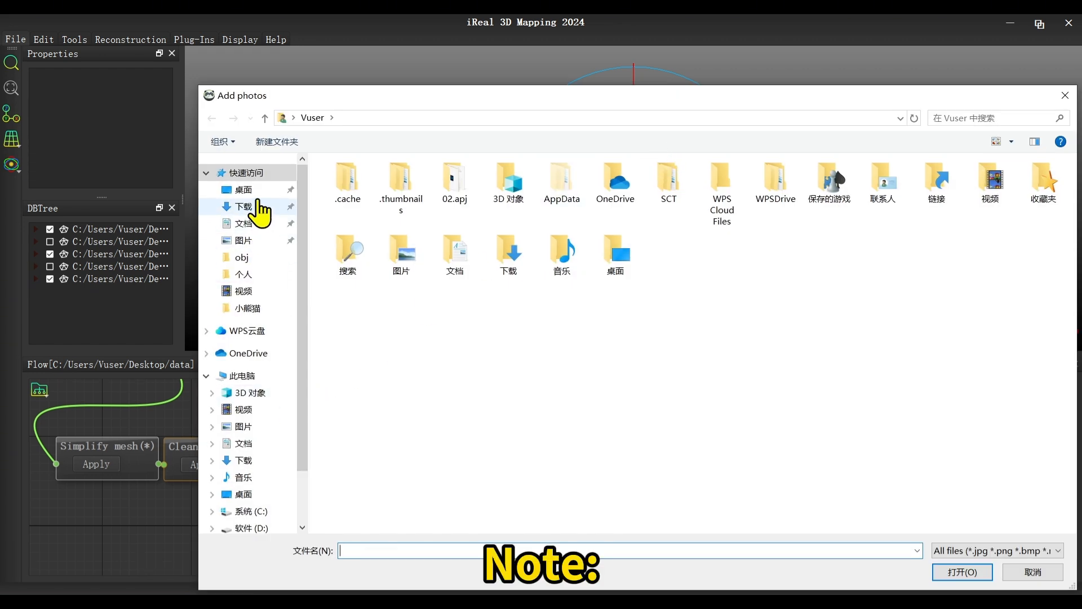
click(257, 192)
double_click(428, 194)
click(411, 203)
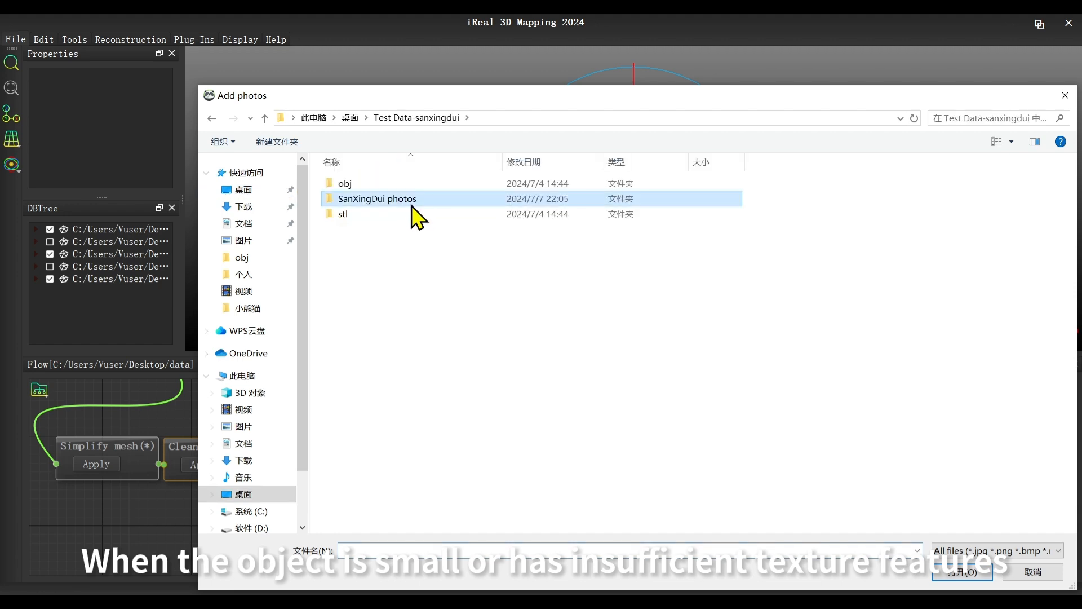
double_click(411, 203)
click(362, 213)
key(ctrl+a)
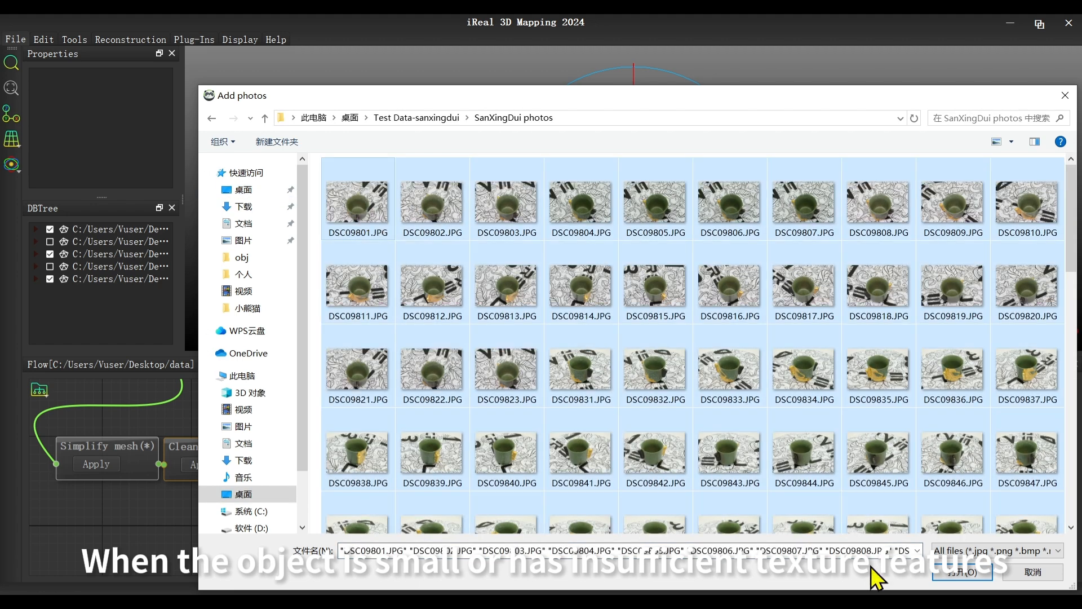
click(947, 571)
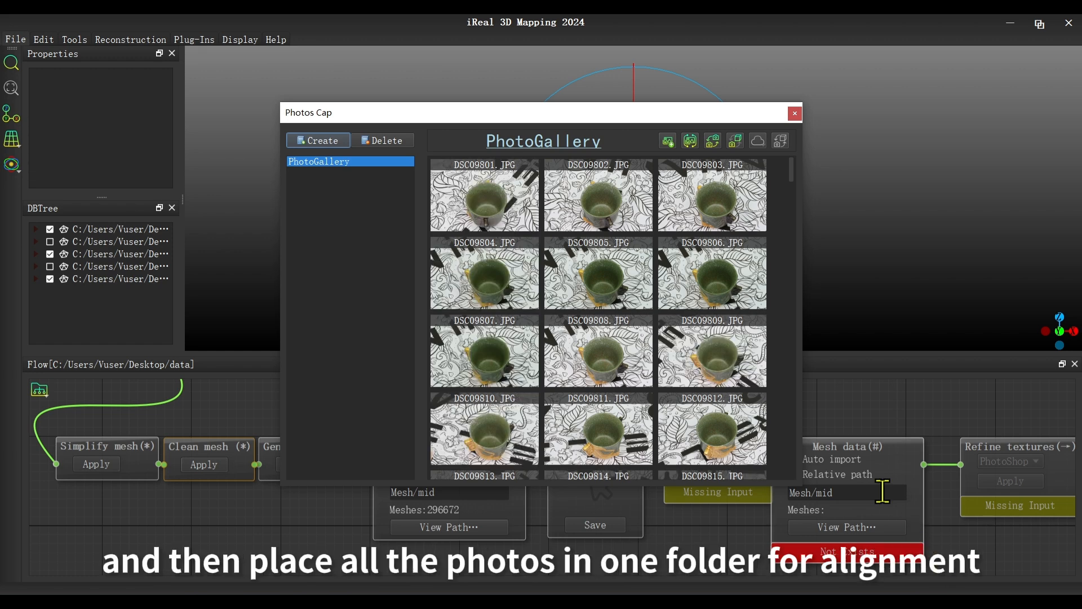
drag(790, 170, 785, 471)
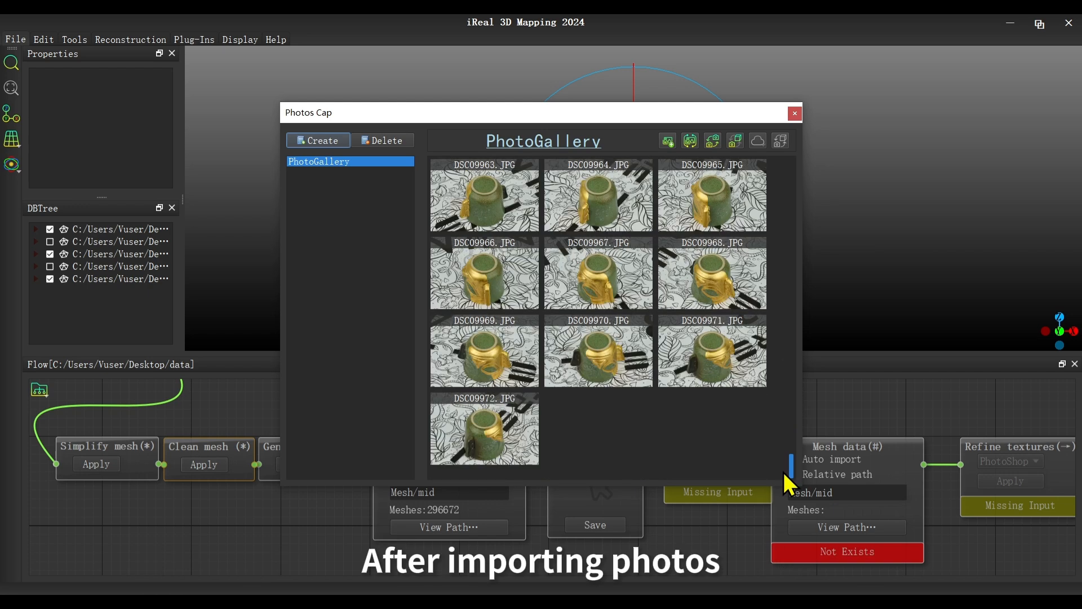
- Start Detect Mainbody on the photo set with Max Size 1280, Split Size 1 and no matting
click(688, 141)
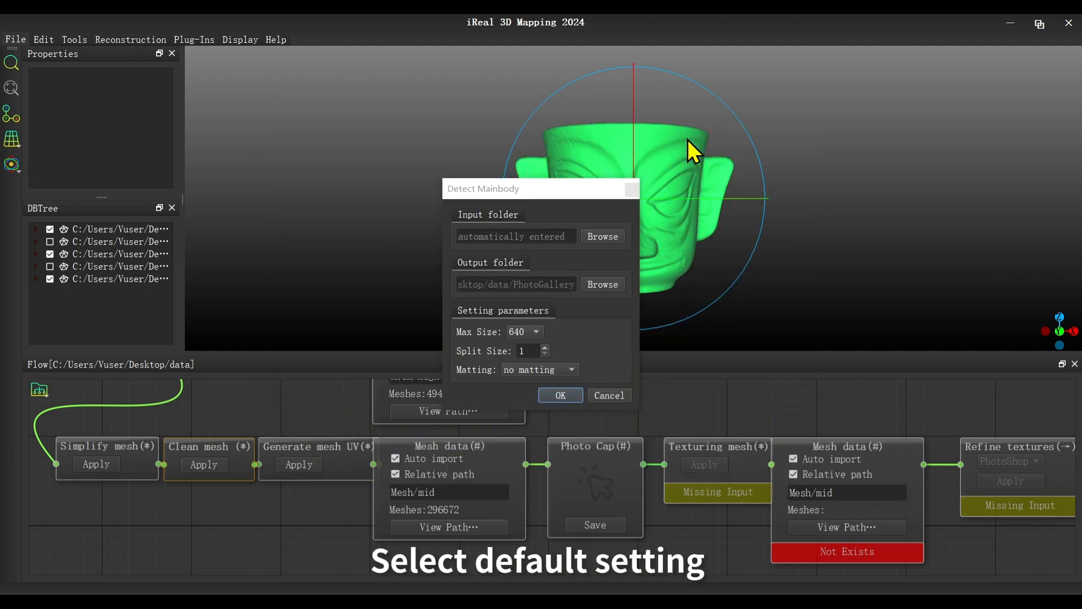
click(539, 330)
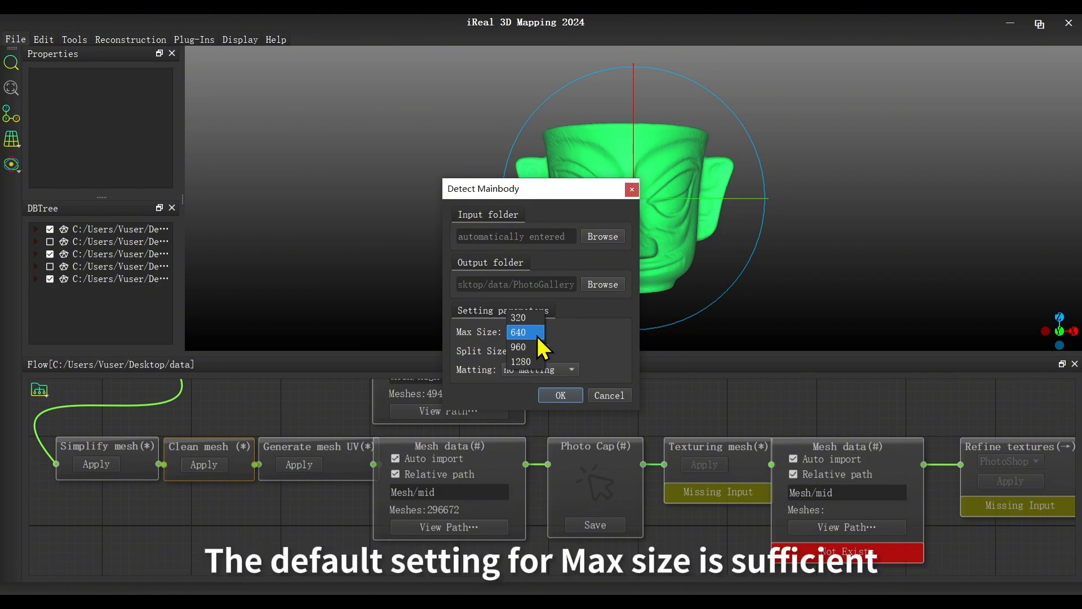
click(532, 362)
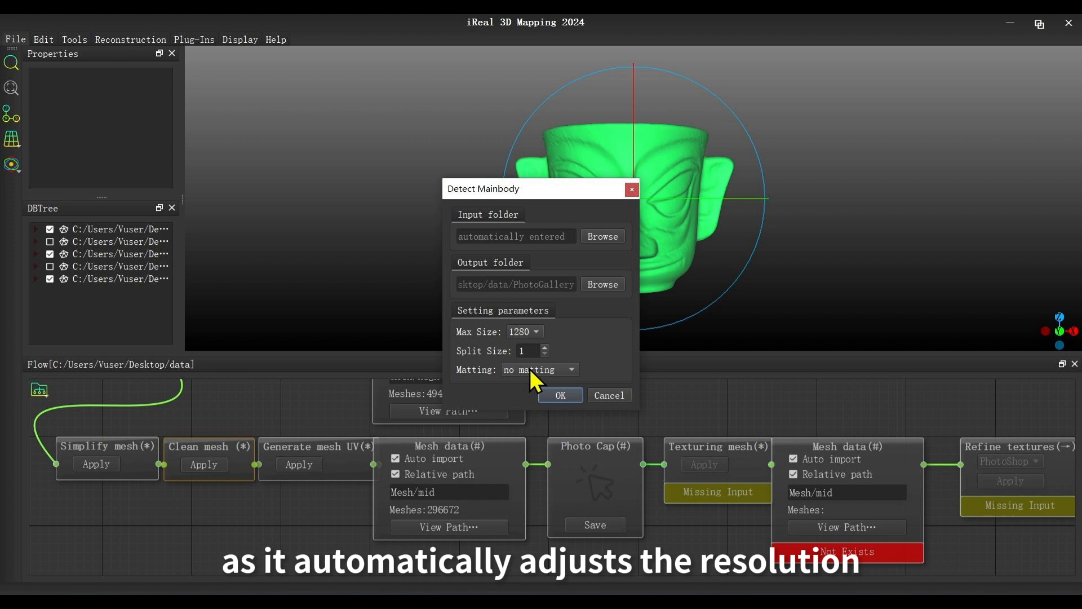
click(559, 394)
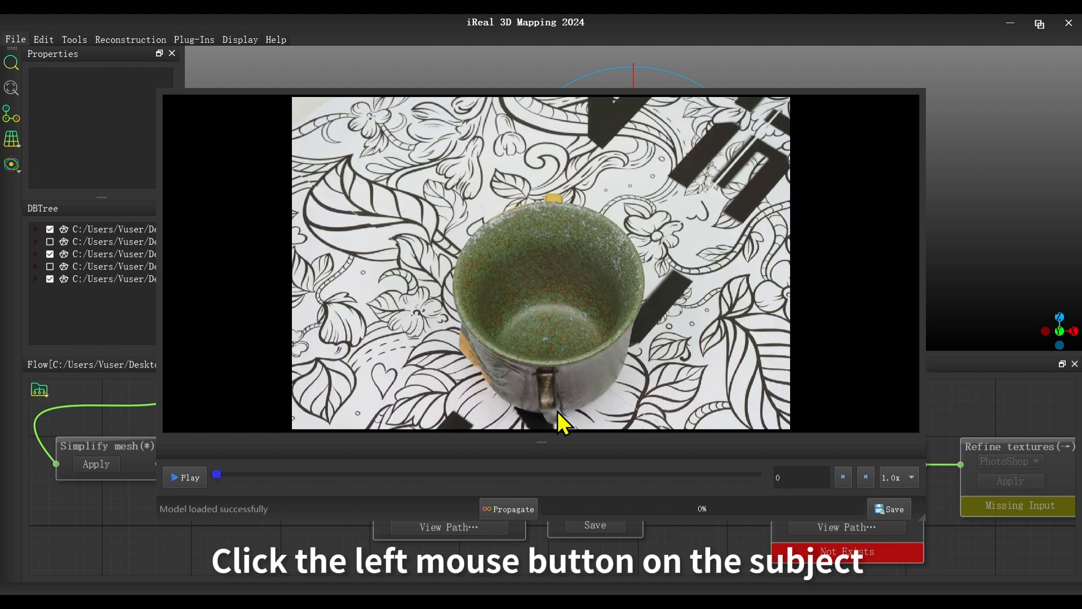
- In the first photo, mark several points on the cup as subject and several points around it as excluded background
click(505, 248)
click(468, 342)
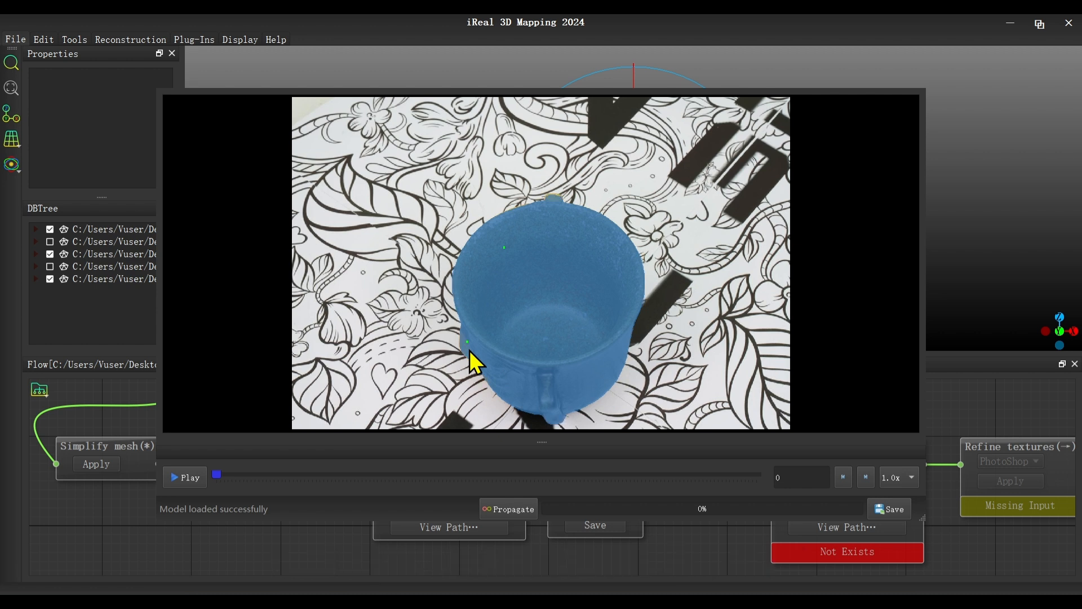
click(605, 328)
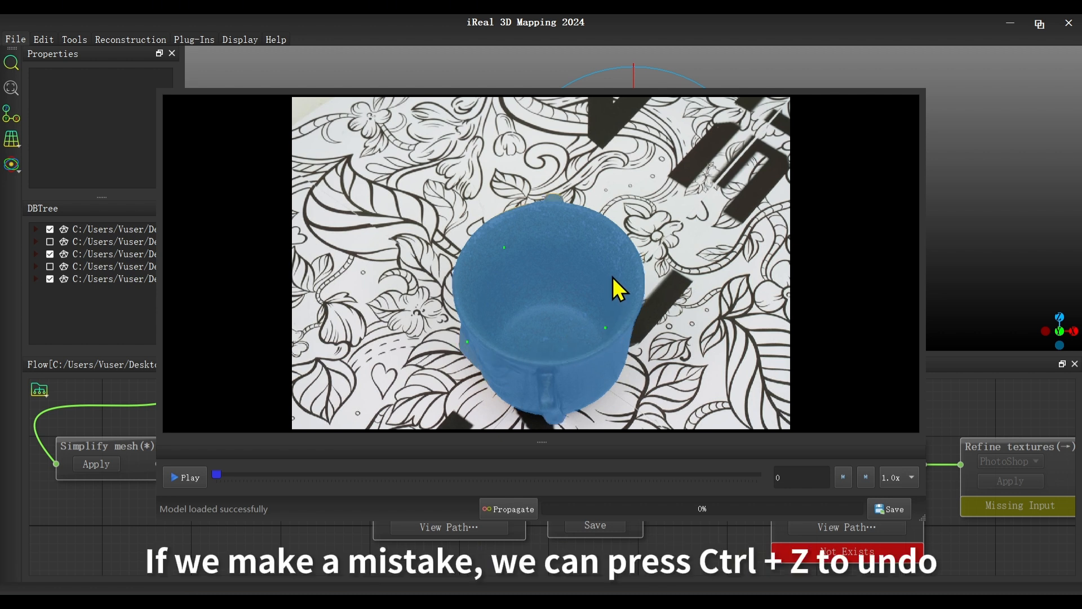
right_click(674, 291)
right_click(635, 381)
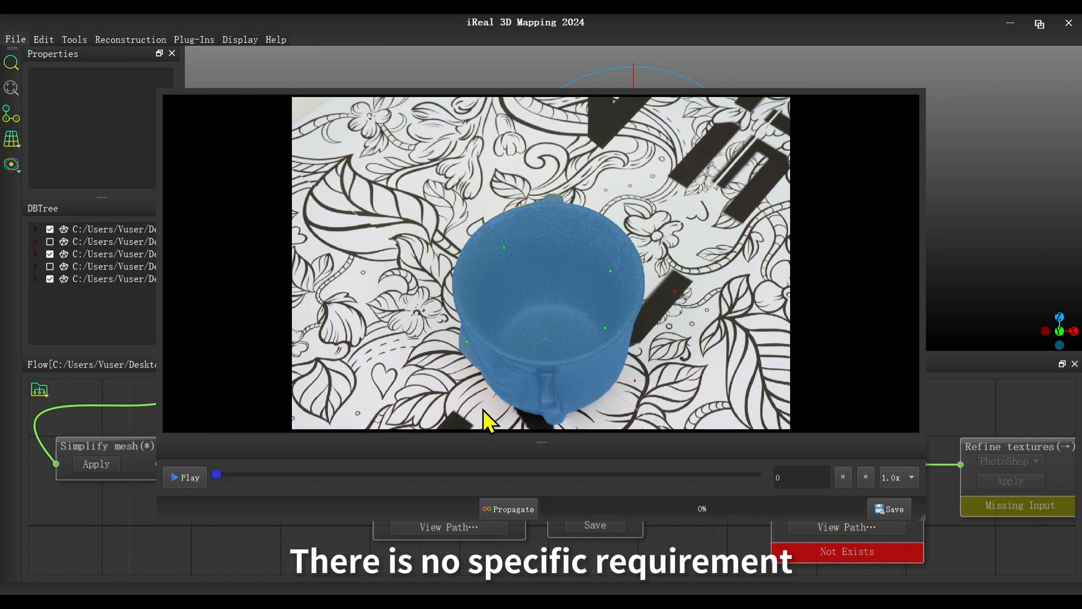
right_click(482, 408)
right_click(438, 310)
right_click(465, 210)
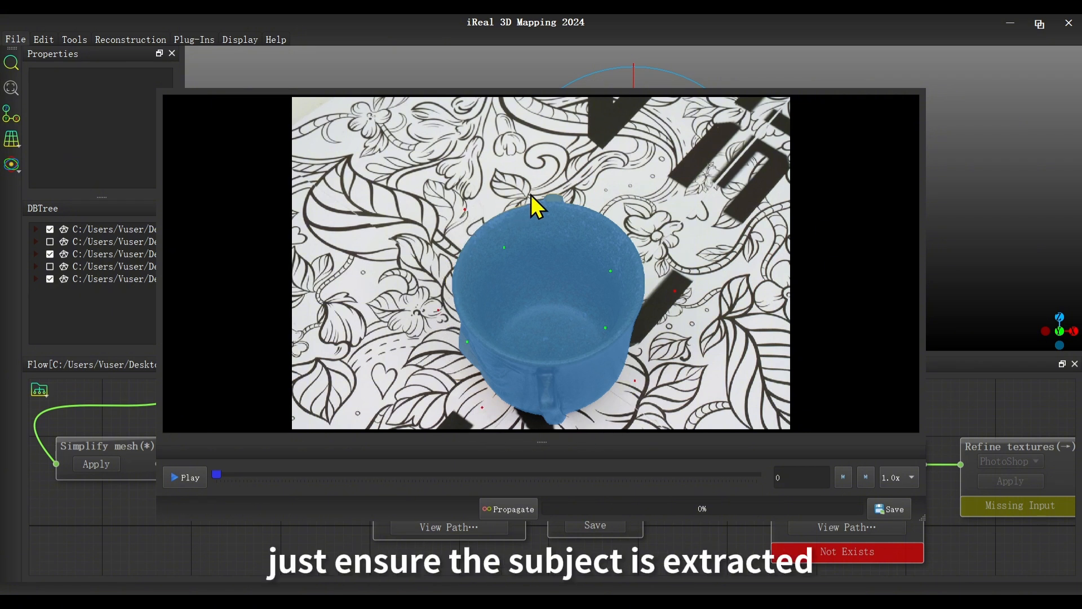
right_click(536, 190)
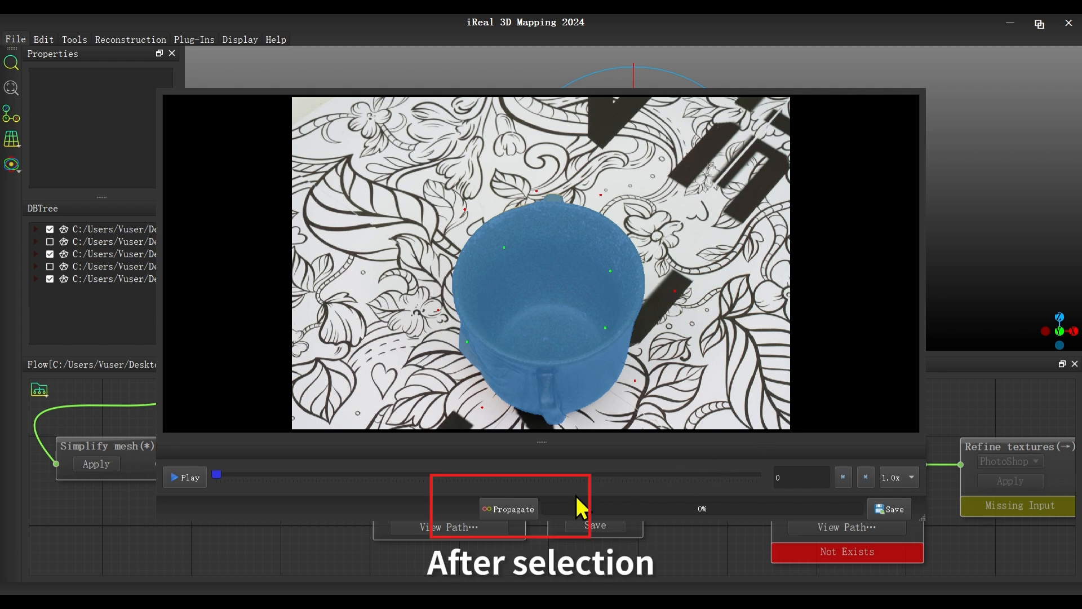
- Propagate the cup mask to all photos, play through the frames to check it, and save the masks
click(521, 509)
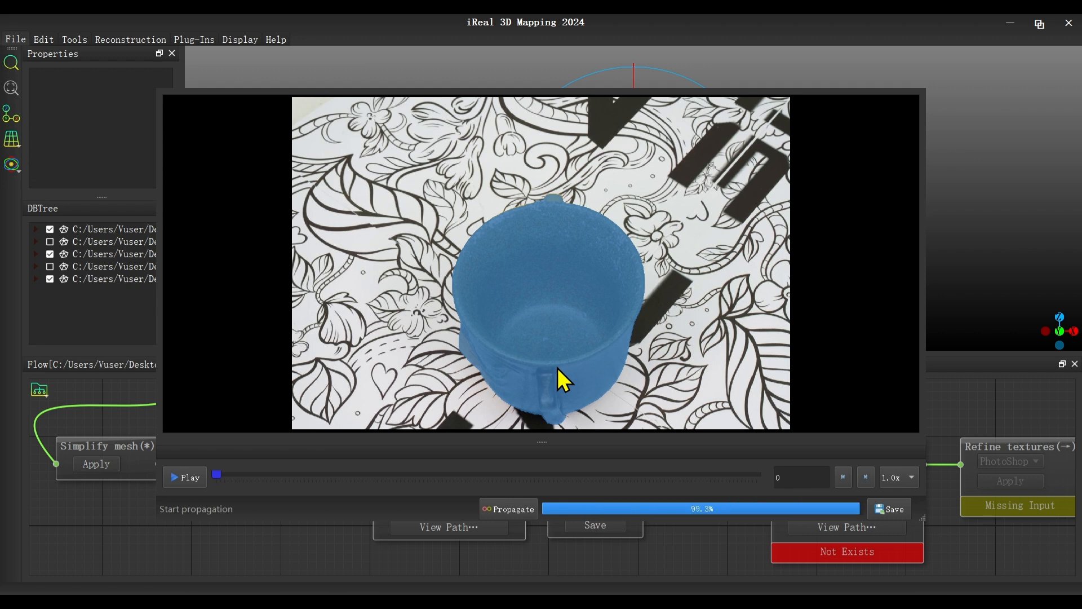
click(188, 483)
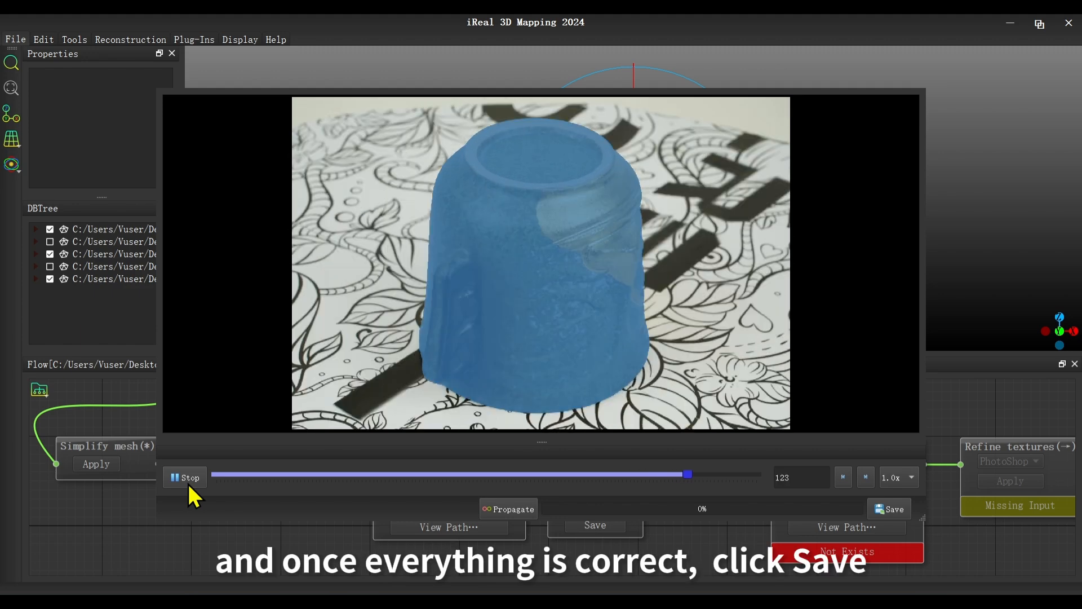
click(187, 482)
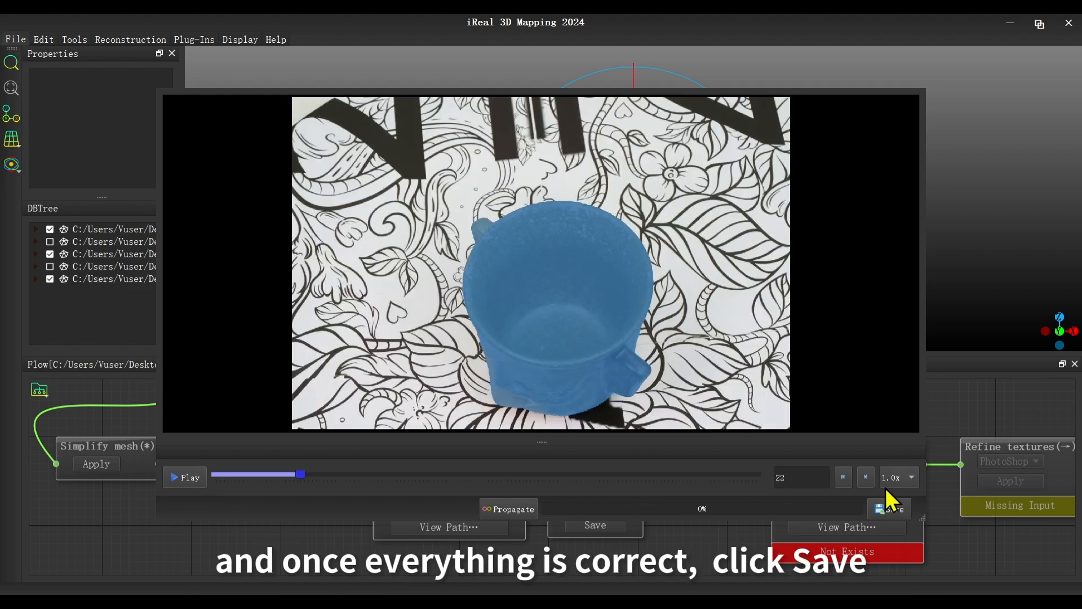
click(897, 510)
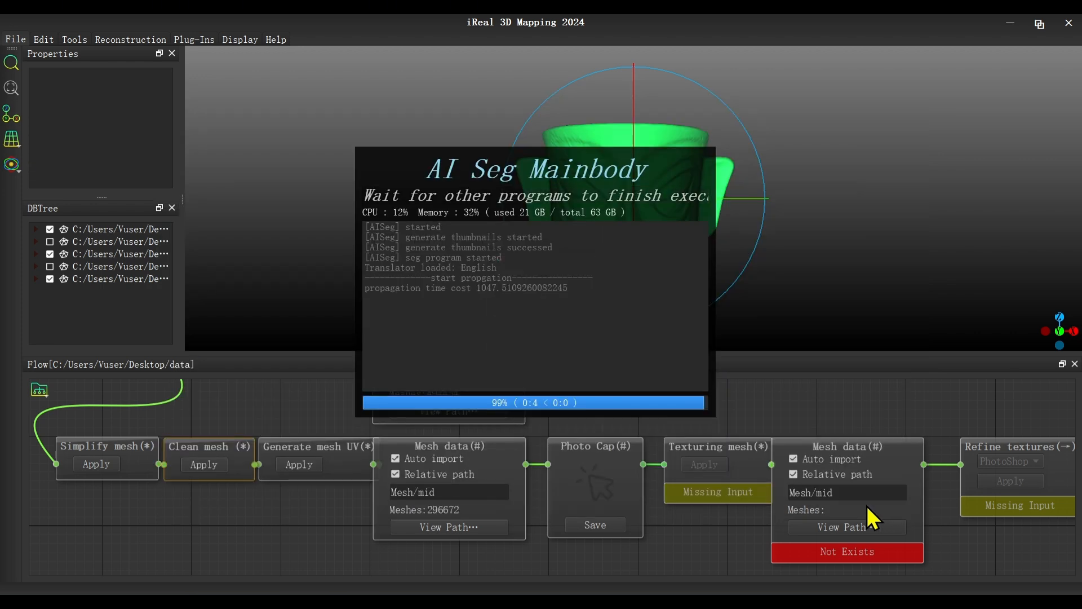
- Review the masked photos and run Relative Orientation with the default settings: SIMPLE_RADIAL camera model, HIGH quality, SIFT features and EXHAUSTIVE preselection
double_click(586, 466)
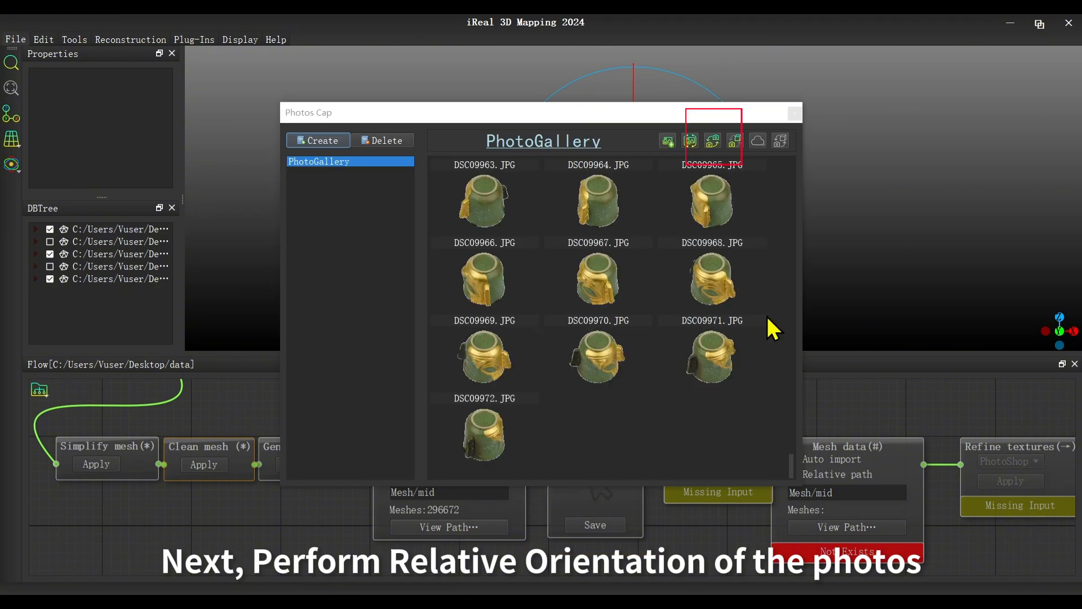
scroll(794, 454, up, 4)
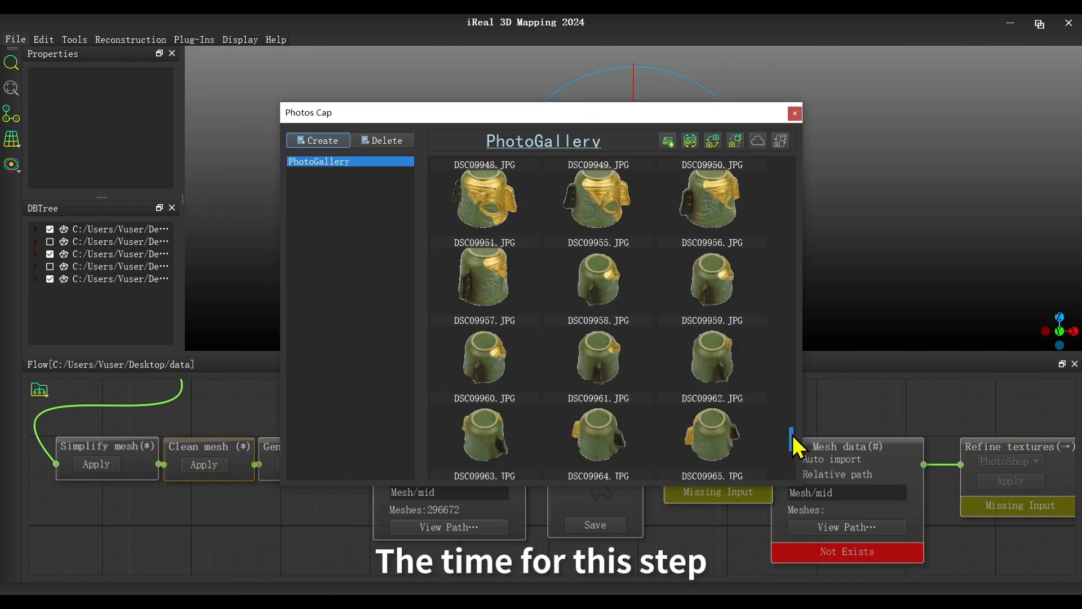
drag(792, 435, 786, 169)
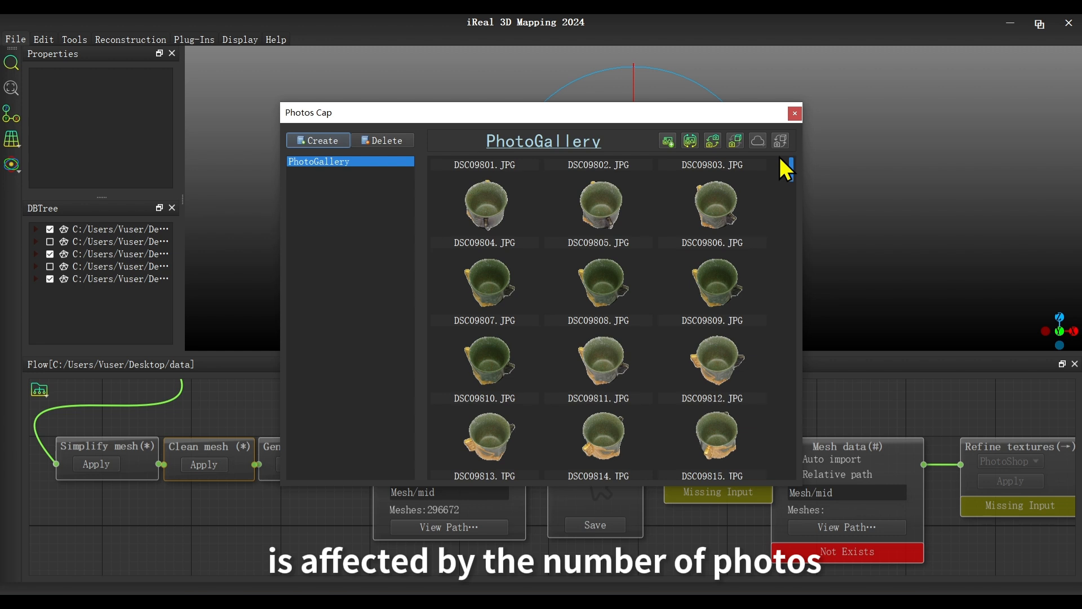
click(713, 141)
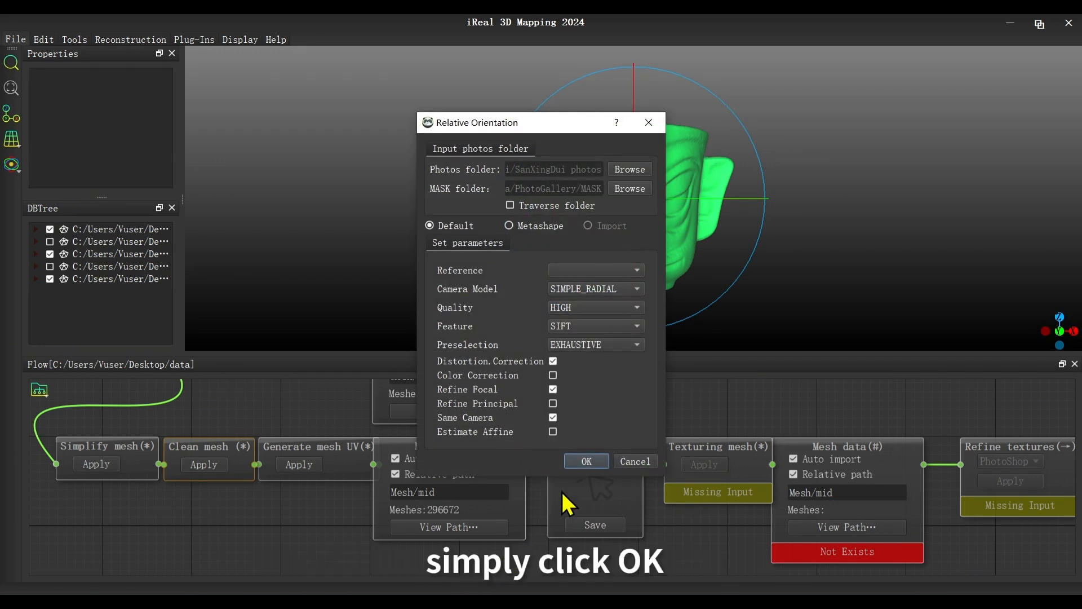
click(579, 463)
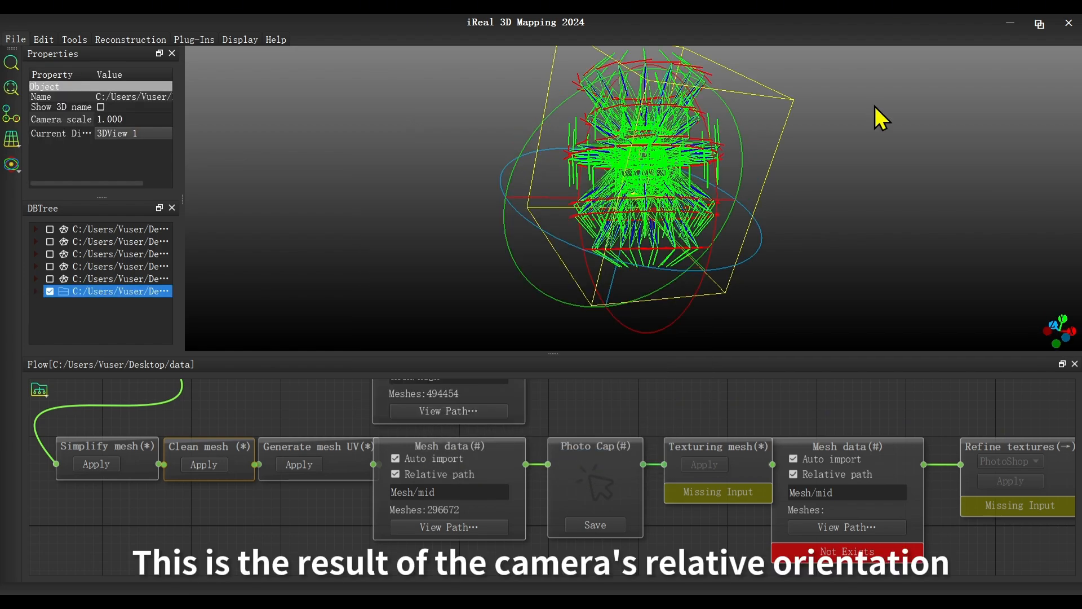
- Inspect the relative orientation's camera positions from several angles and start Absolute Orientation for the PhotoGallery set
drag(875, 106, 857, 248)
drag(781, 246, 1076, 232)
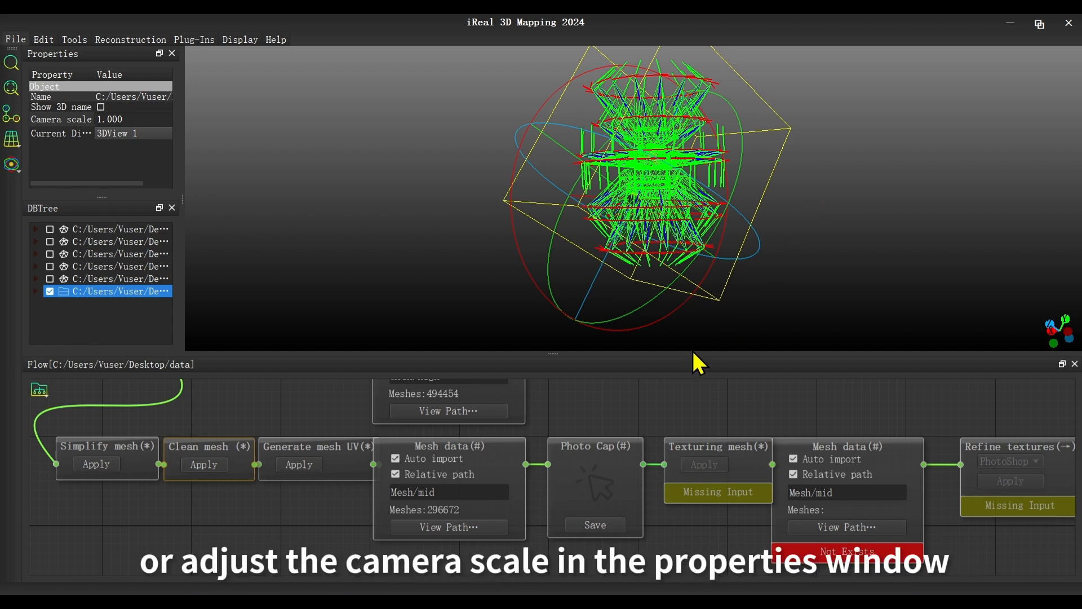
click(598, 480)
drag(780, 211, 865, 270)
double_click(586, 497)
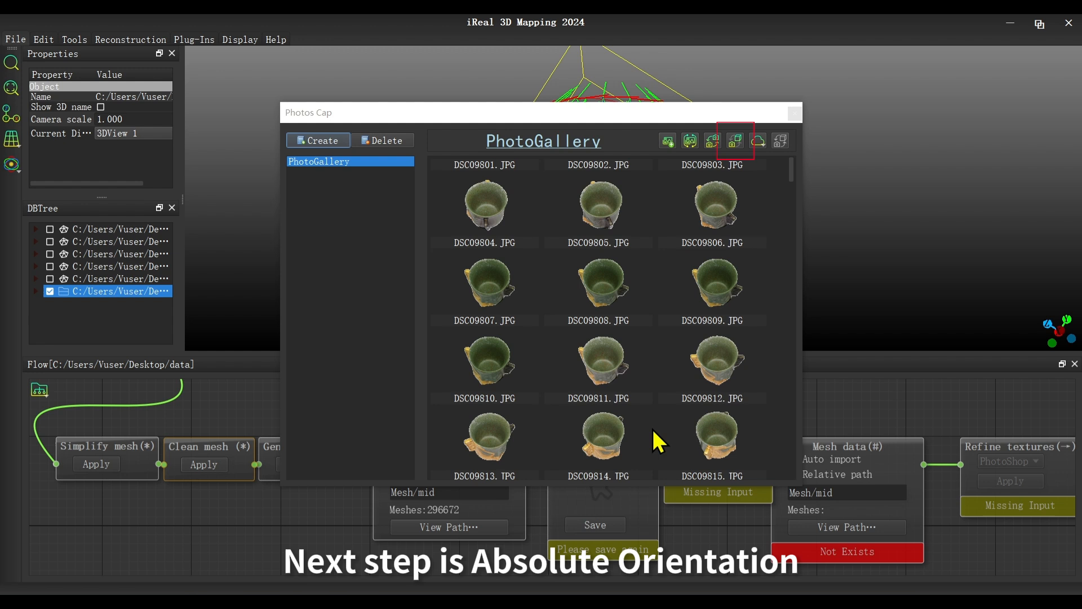
click(736, 140)
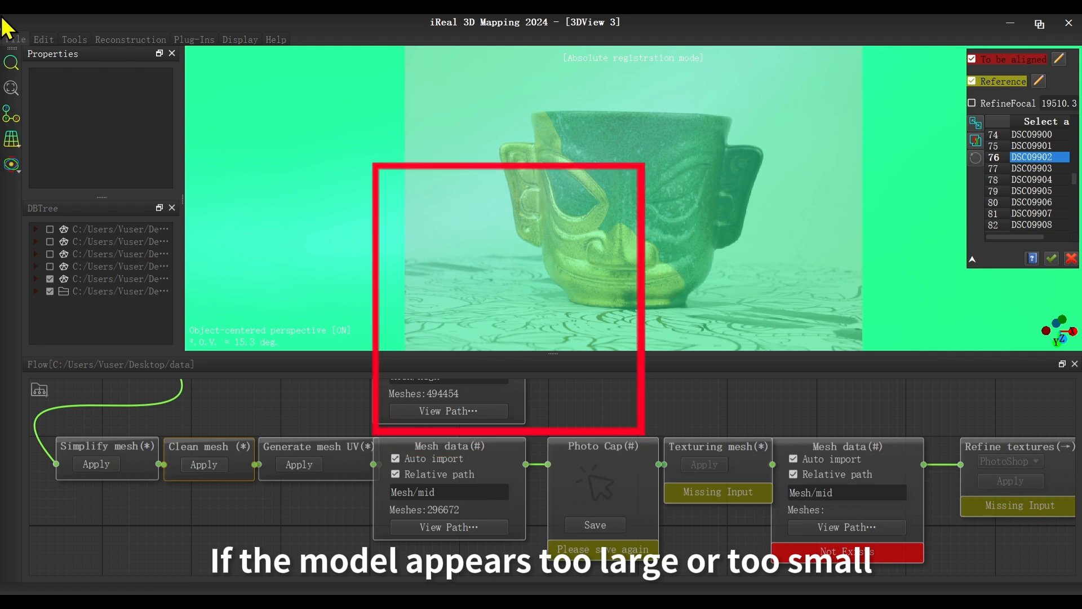
- Roughly align the cup mesh with the cup in photo DSC09902 by rotating, scaling and shifting it over the image
click(11, 63)
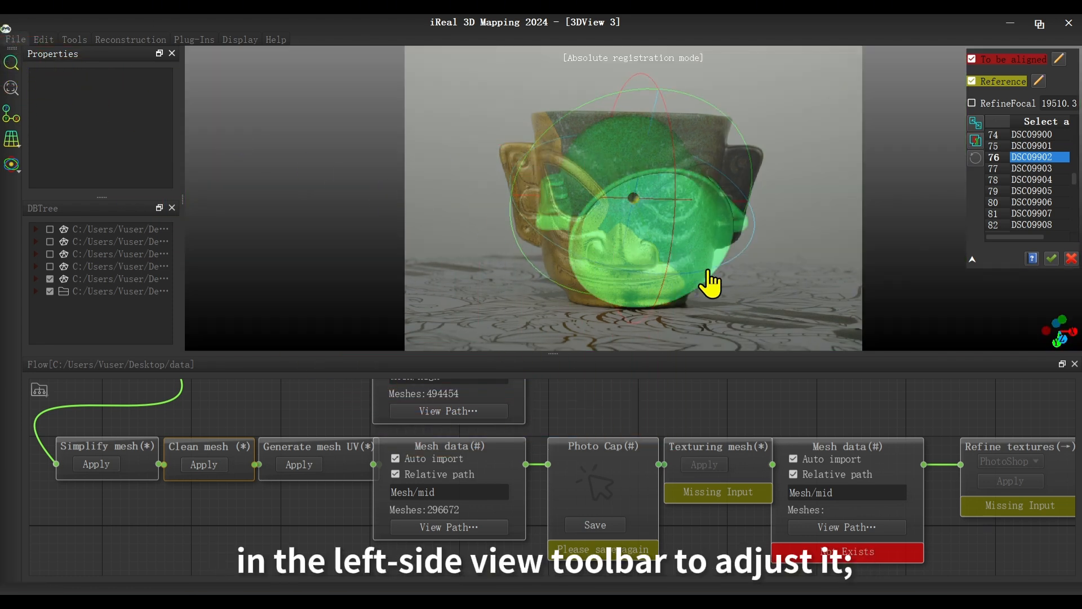
drag(710, 287, 793, 164)
scroll(792, 162, up, 3)
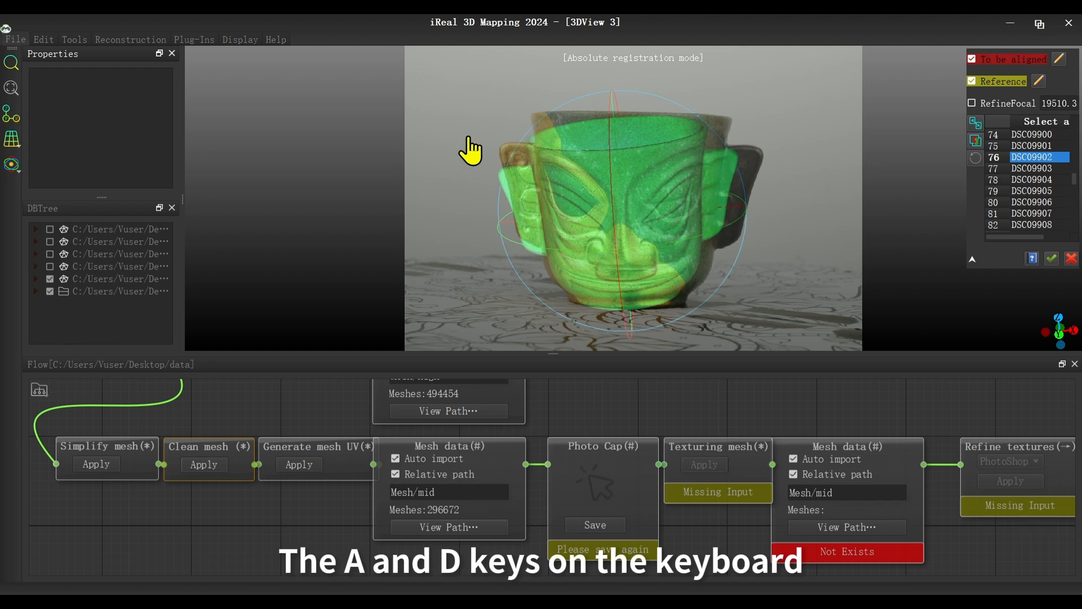
drag(471, 138, 492, 111)
scroll(590, 242, up, 2)
drag(593, 242, 604, 242)
drag(761, 291, 773, 286)
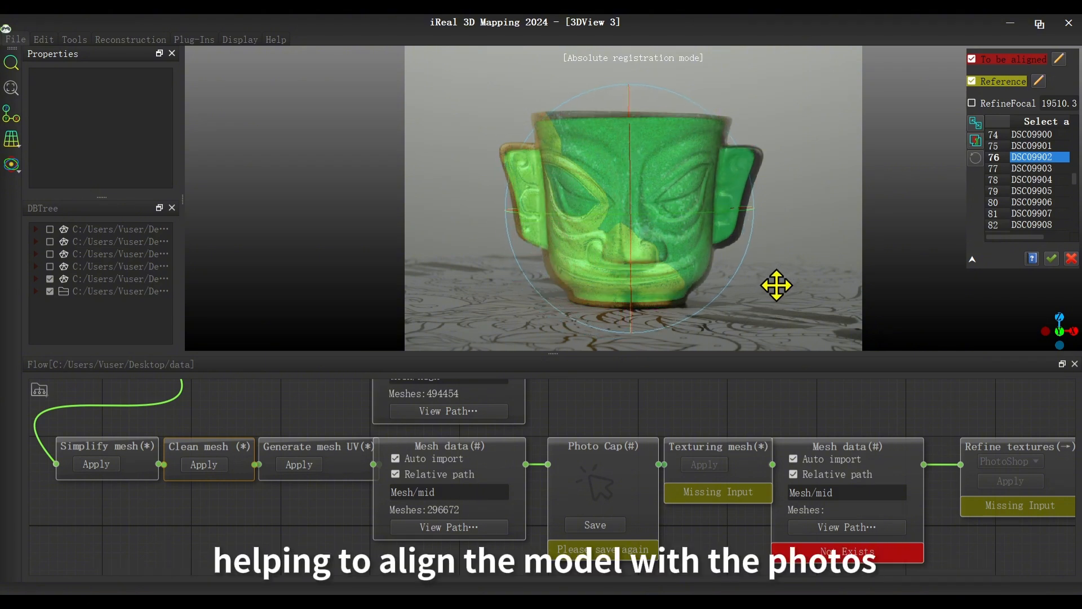
drag(457, 131, 483, 137)
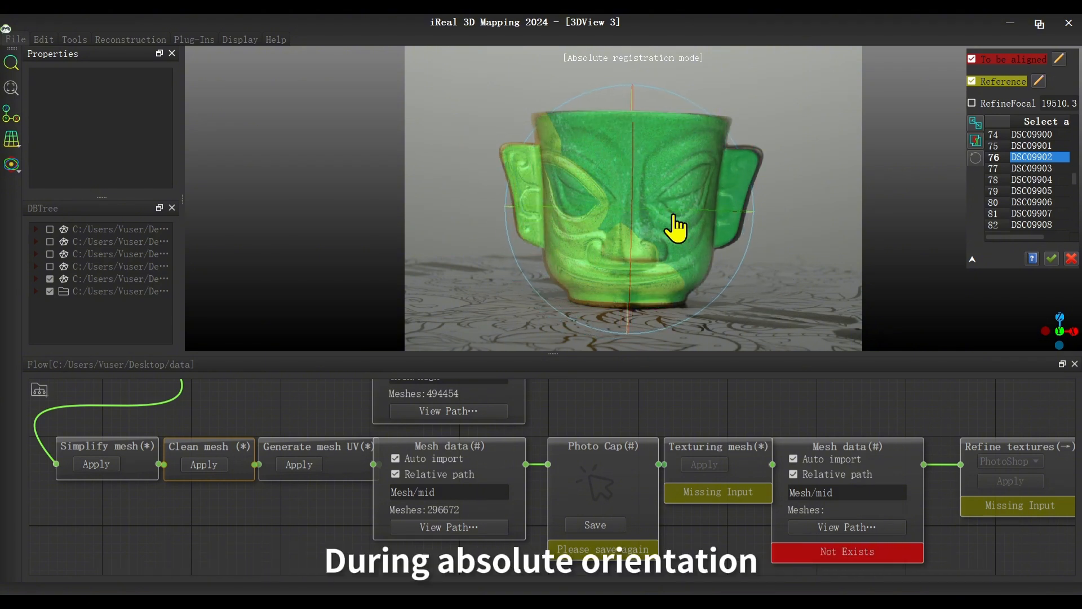
drag(822, 201, 812, 200)
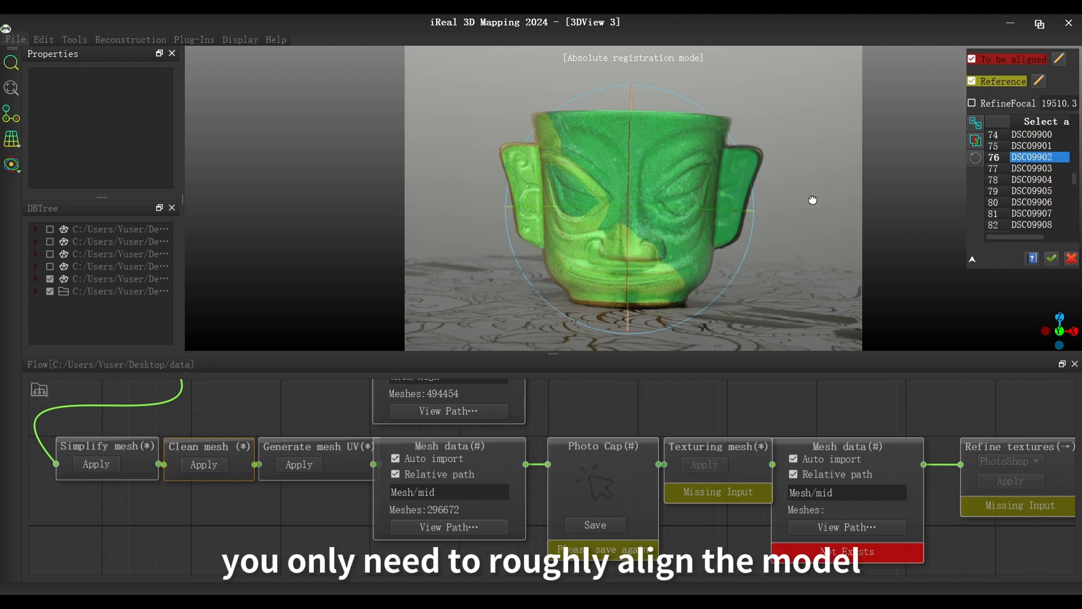
click(615, 150)
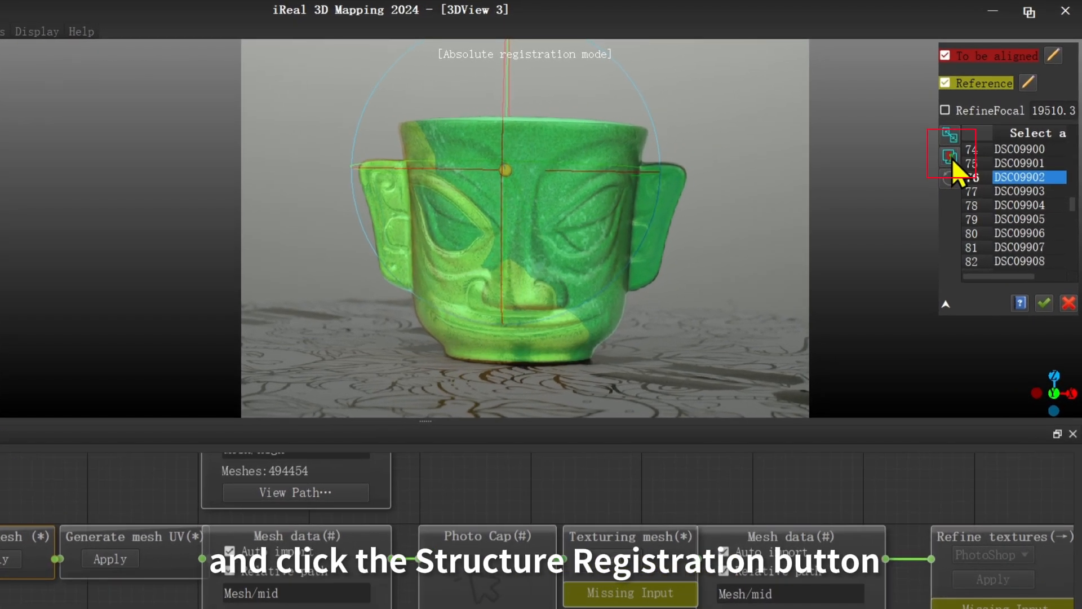
- Run Structure Registration on the roughly aligned cup and accept the absolute orientation with Global Refine
click(950, 155)
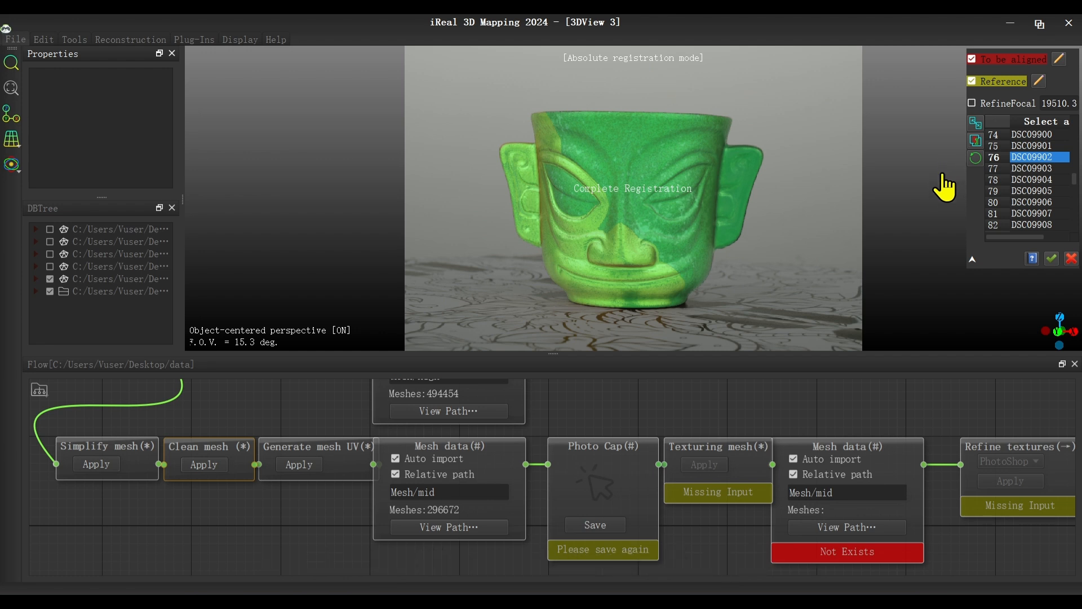
click(1051, 259)
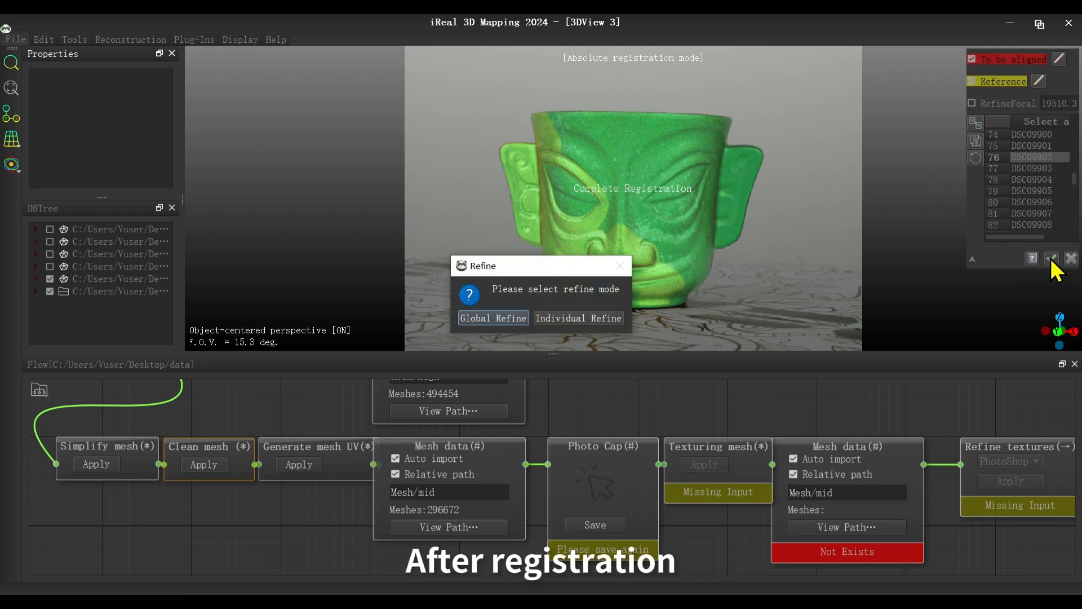
click(502, 317)
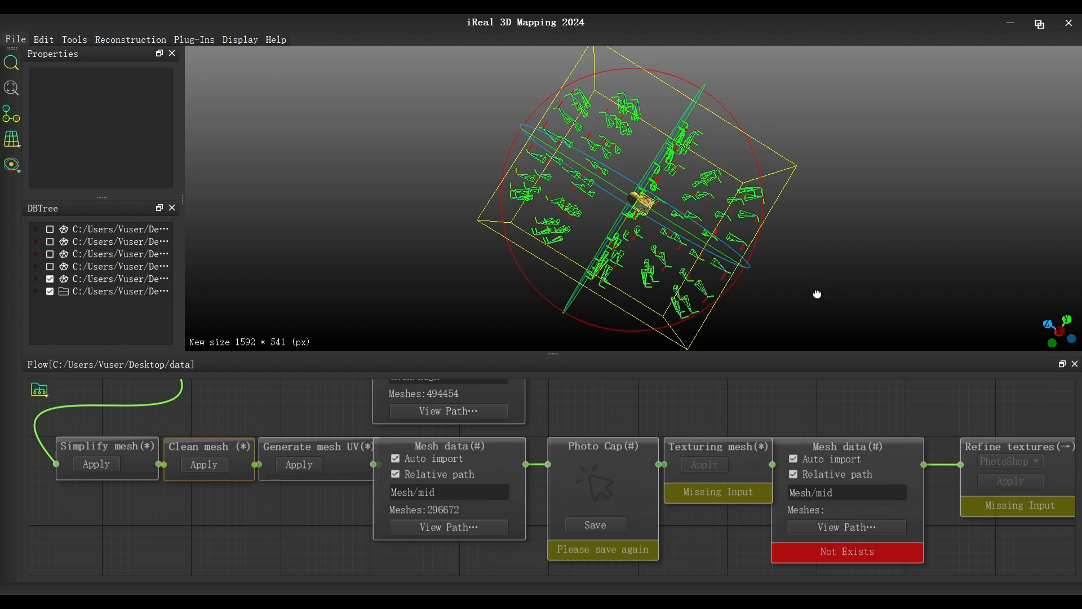
- Apply the SOR filter to the PhotoGallery point cloud with 6 points for estimation and a standard deviation of 1.00
drag(816, 292, 916, 221)
drag(431, 205, 918, 159)
drag(356, 163, 788, 414)
double_click(616, 480)
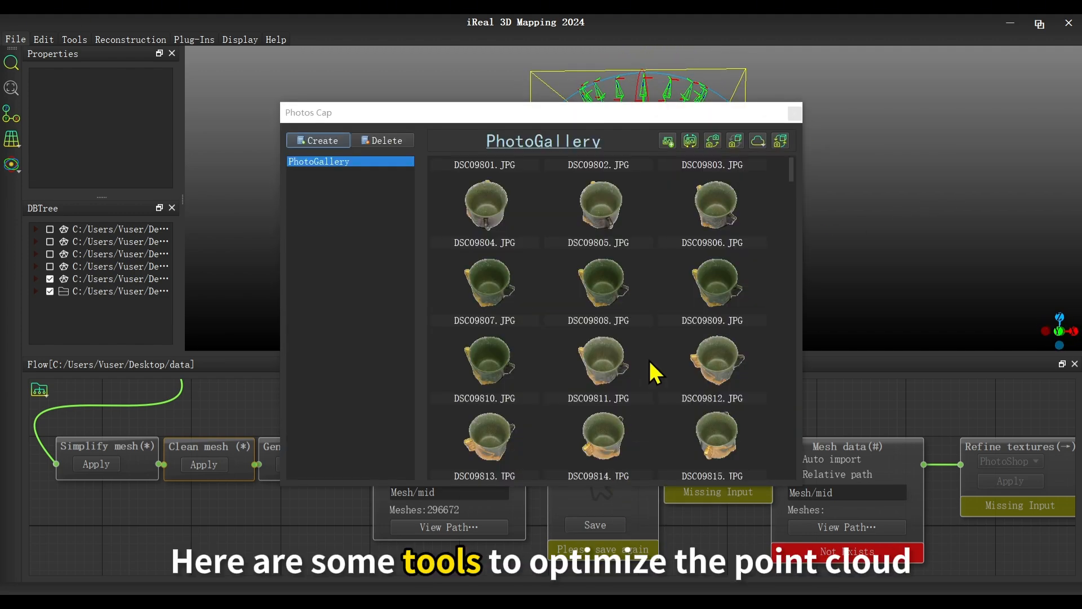
click(757, 141)
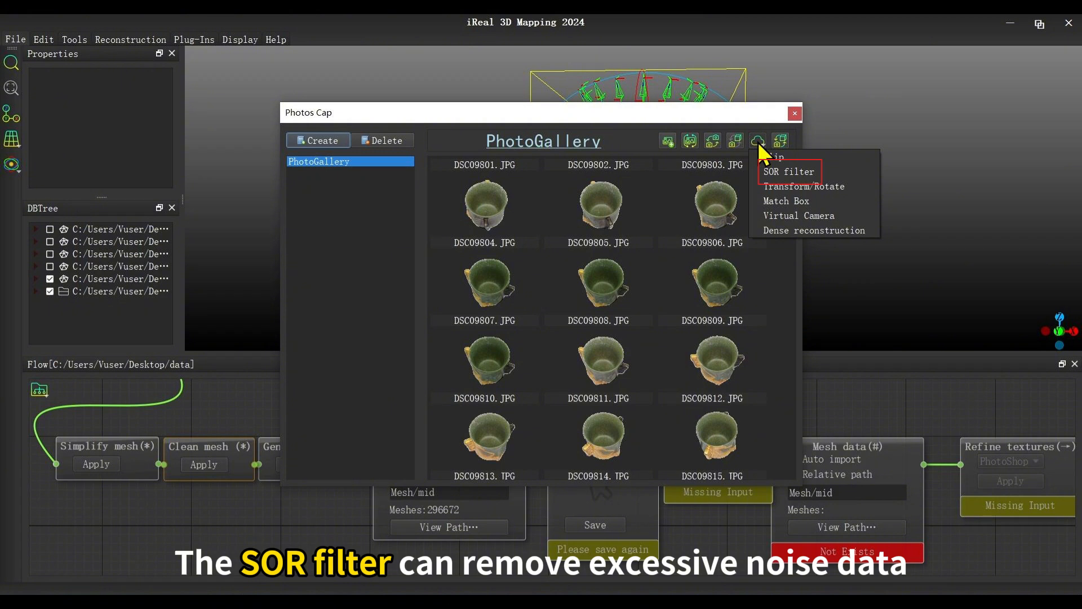
click(768, 171)
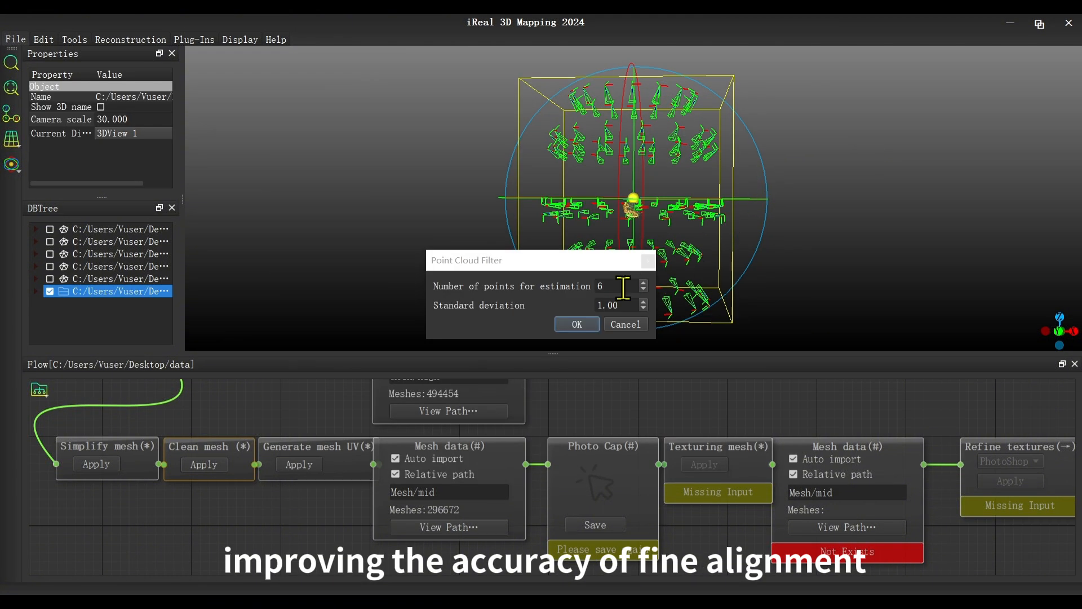
click(586, 319)
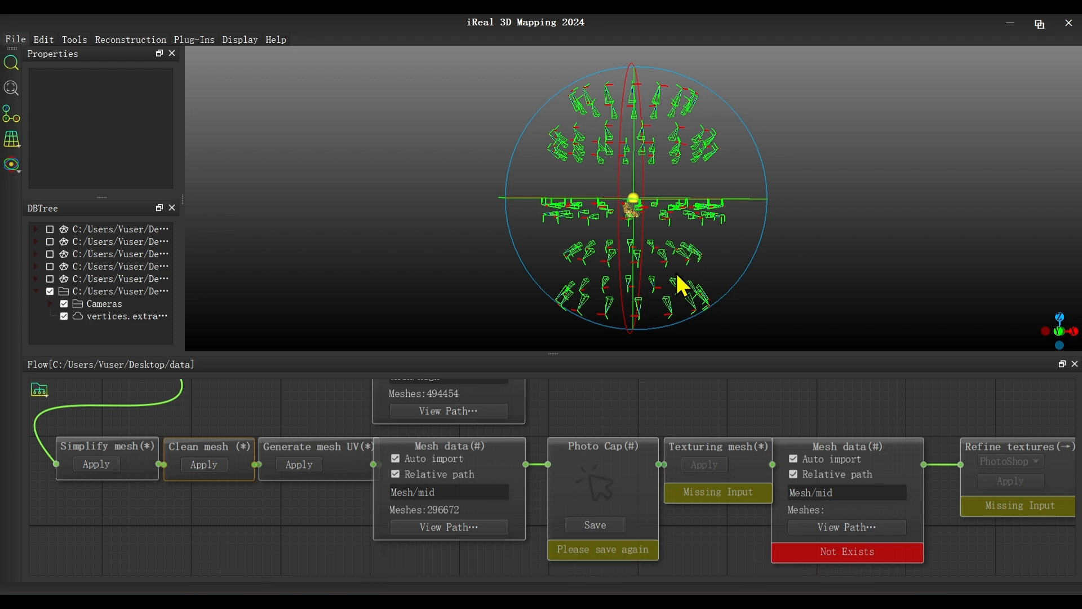
- Fine-register the PhotoGallery cameras to the mid mesh with Adjust scale enabled, and save the photo set
mouse_move(676, 272)
mouse_down()
mouse_move(695, 236)
mouse_move(687, 257)
mouse_up()
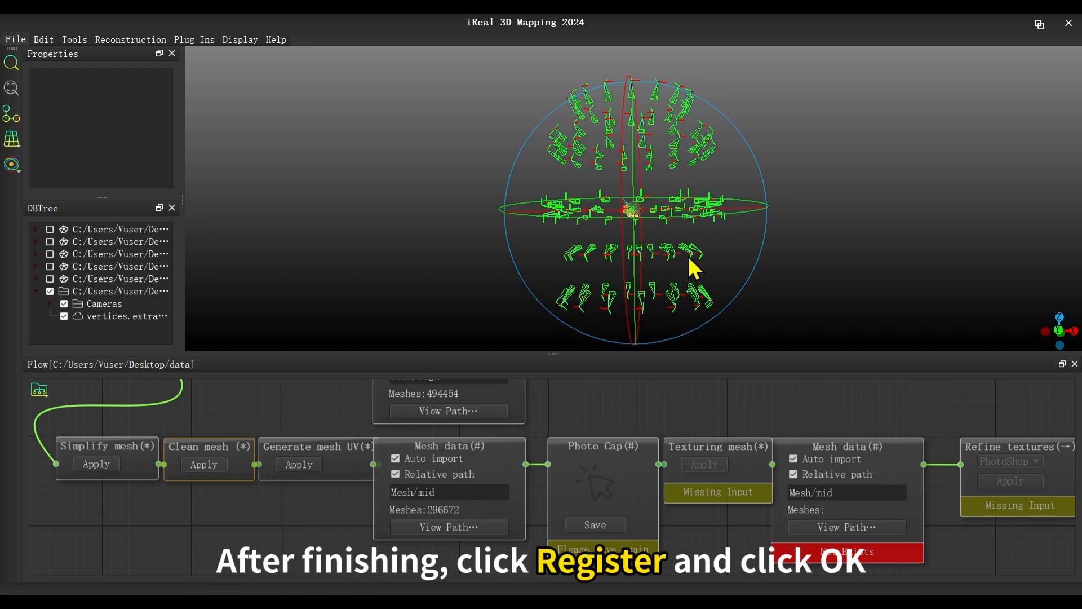
click(598, 471)
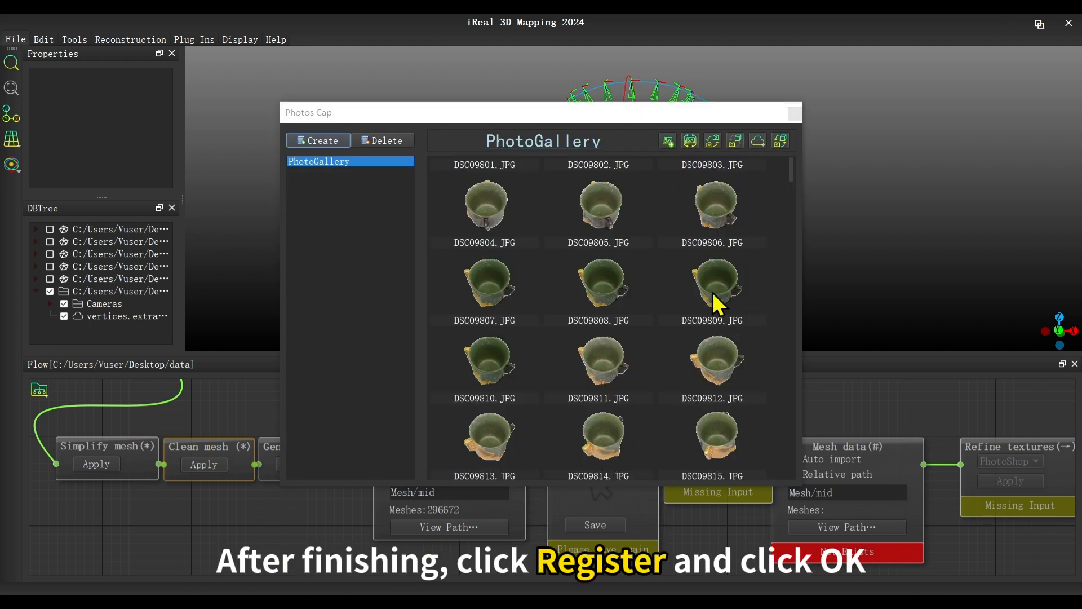
click(779, 140)
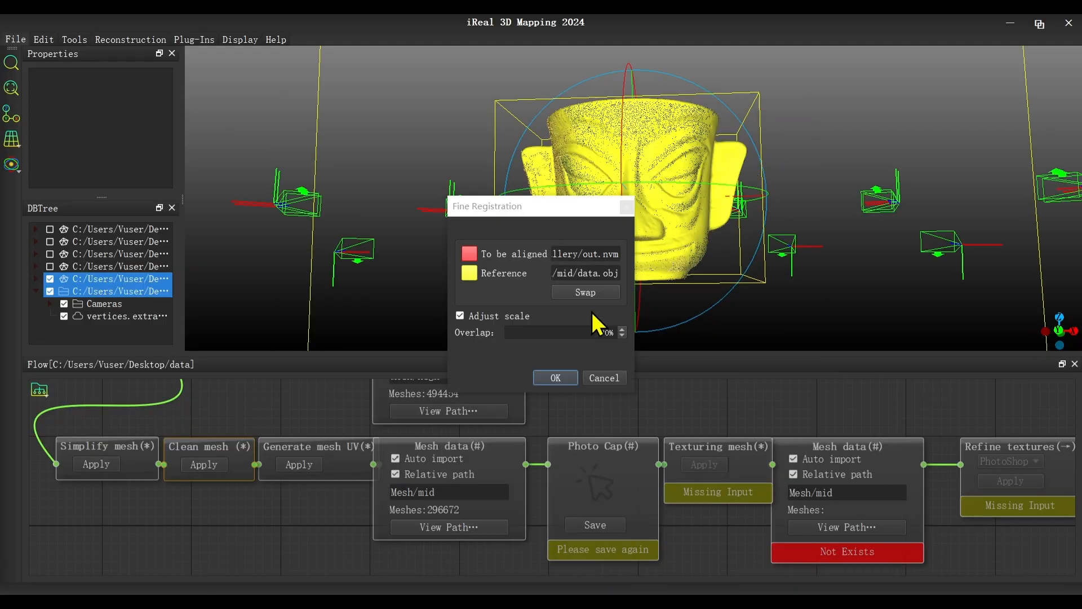
click(556, 378)
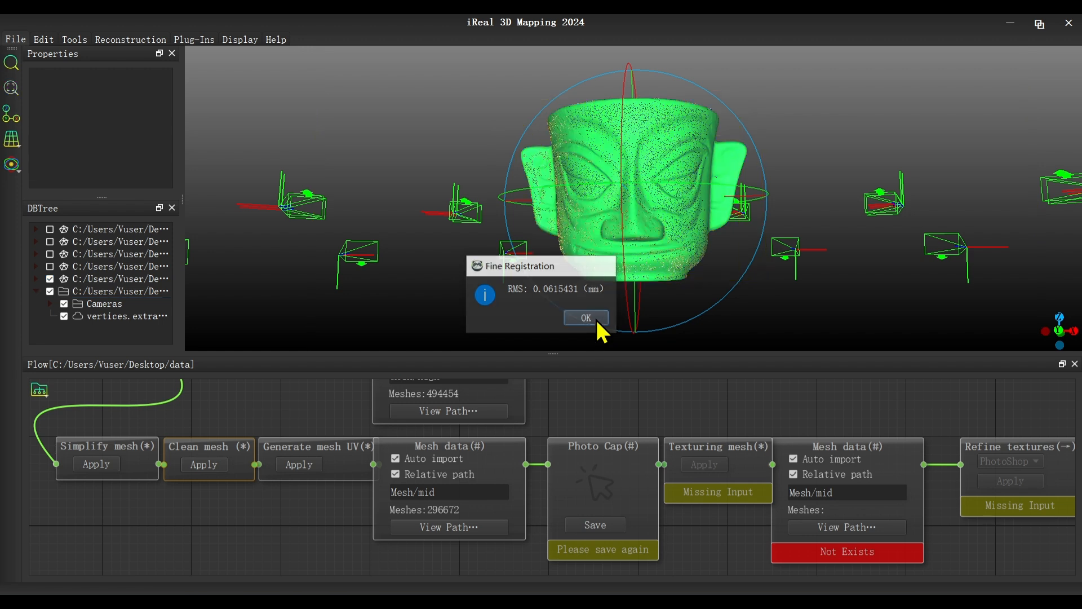
click(595, 321)
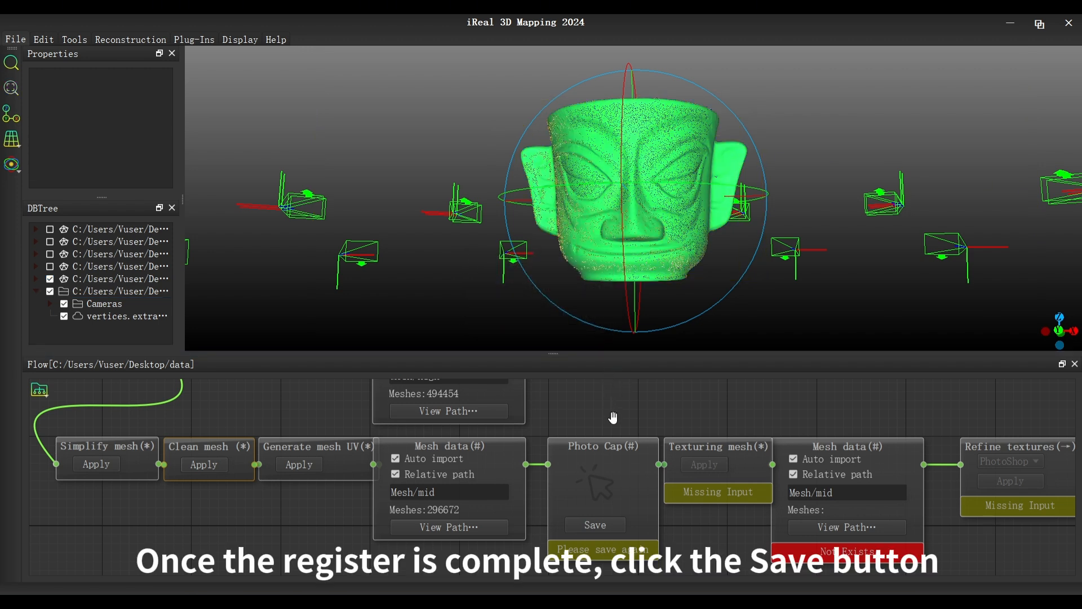
click(615, 524)
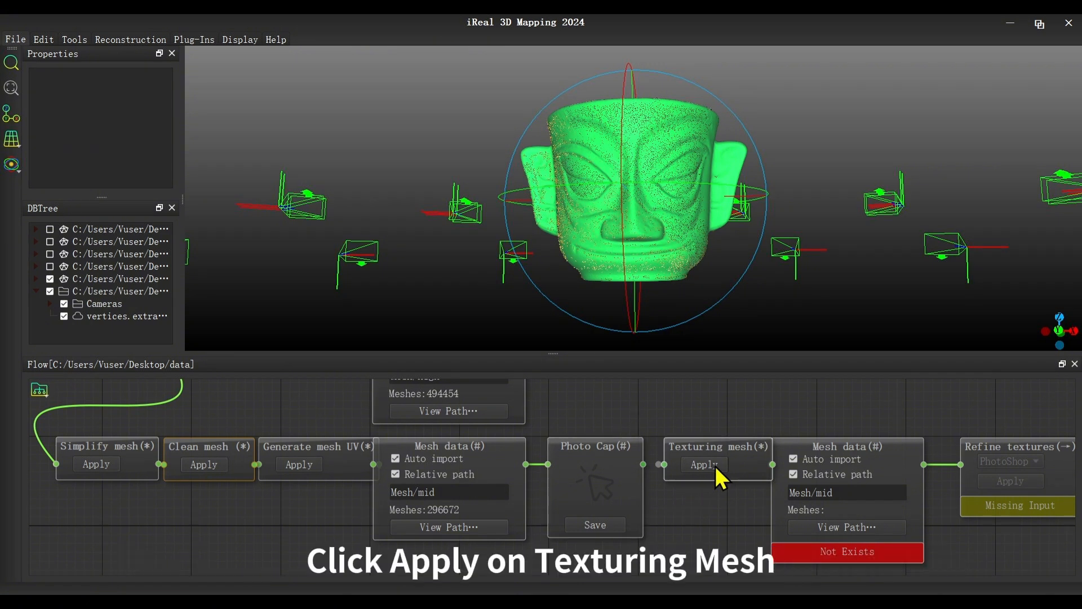
- Texture the mid mesh from the PhotoGallery set using the SeamEditor method and the default general settings
click(704, 464)
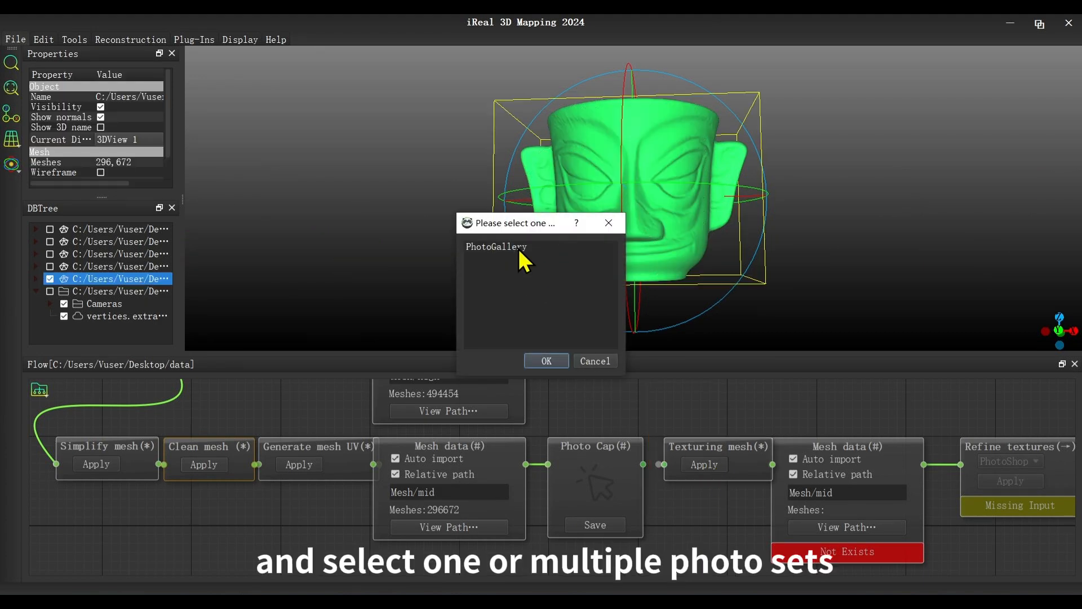
click(519, 249)
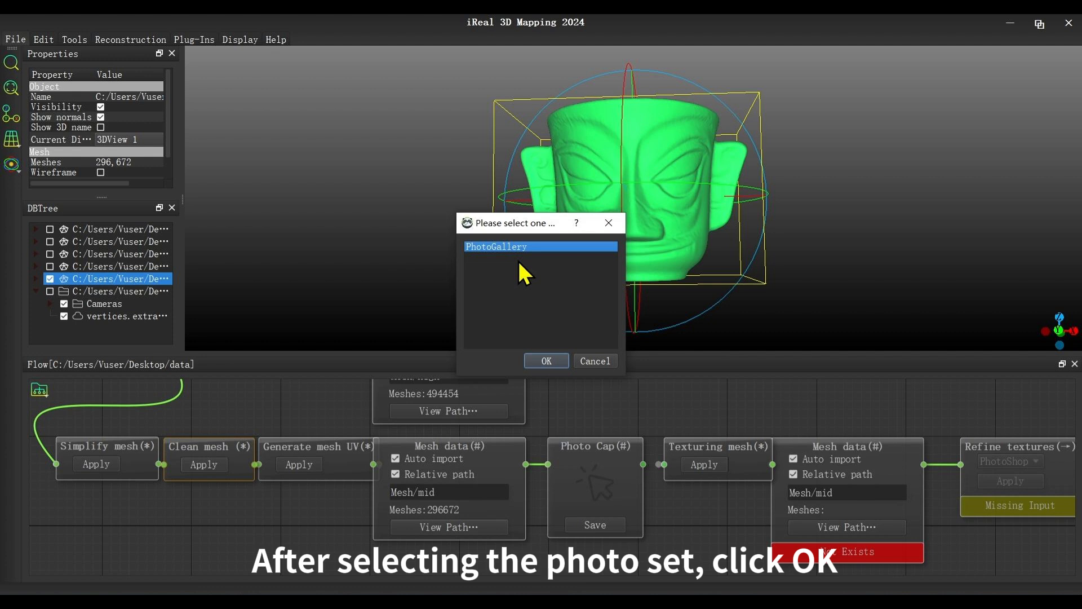
click(546, 362)
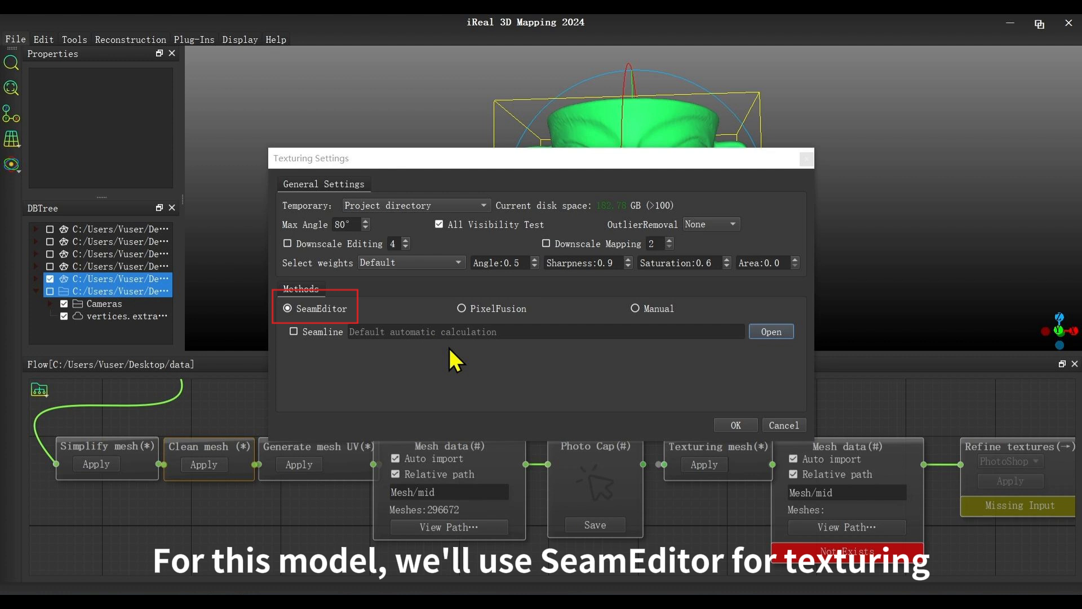
click(288, 310)
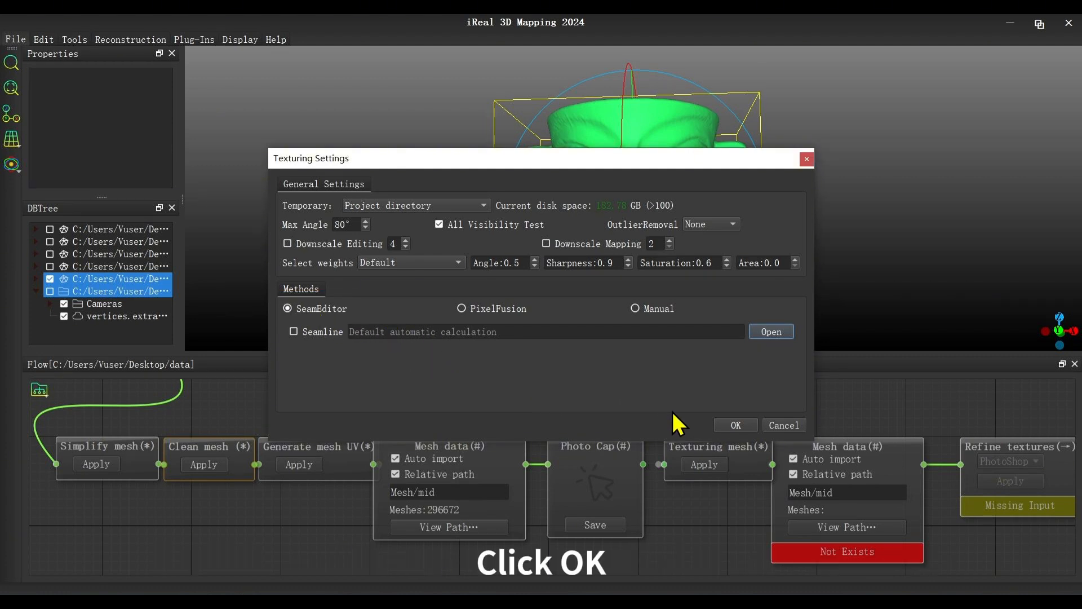
click(736, 425)
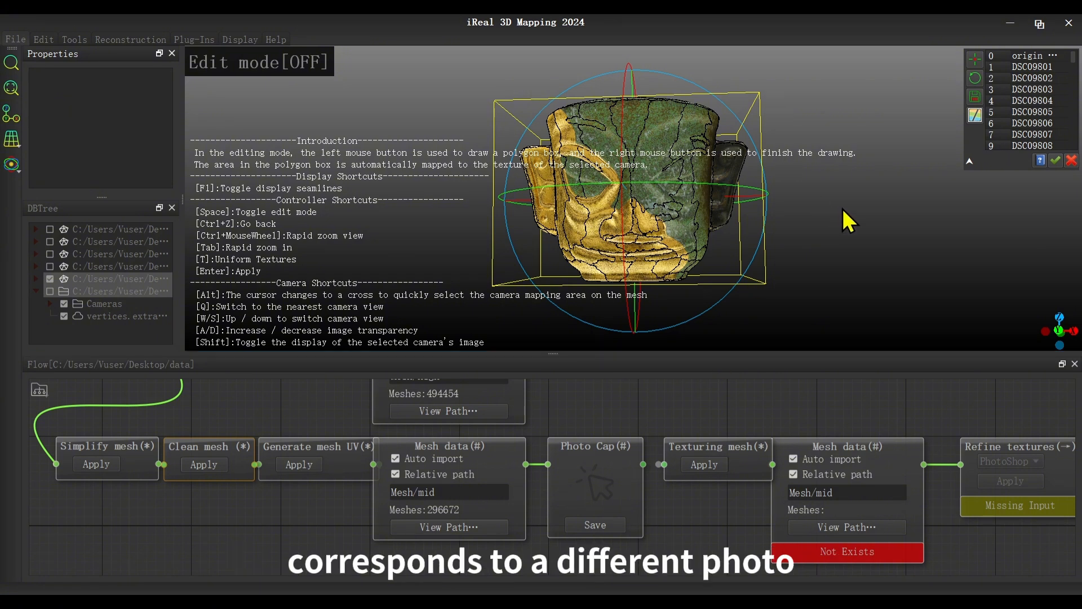
- Inspect the seamlines on the textured cup from several angles, including its rim, and consult the seam editing shortcut help
drag(841, 206, 317, 225)
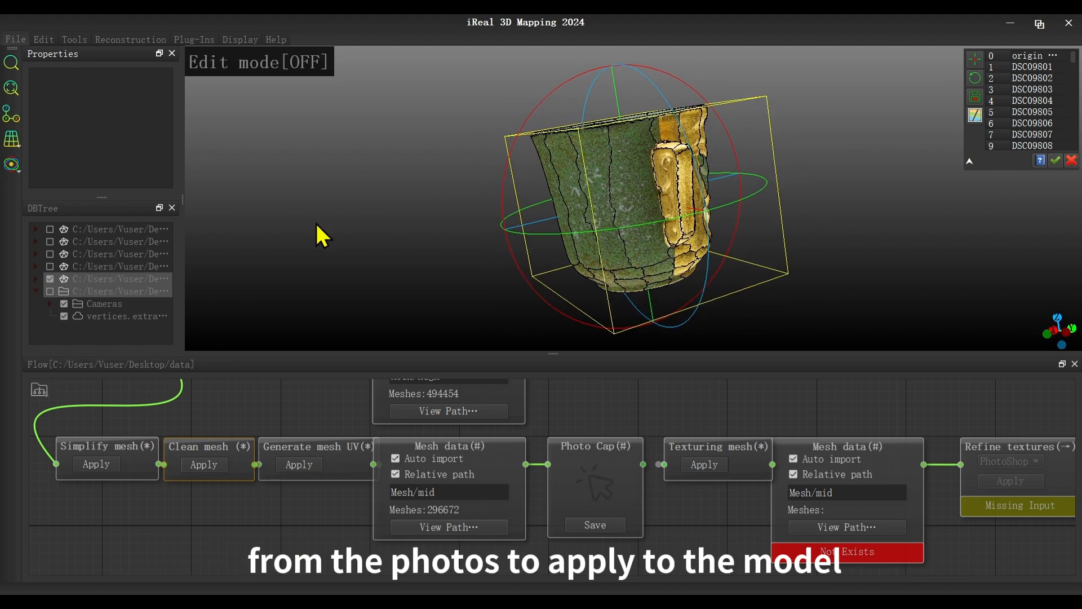
drag(896, 265, 418, 271)
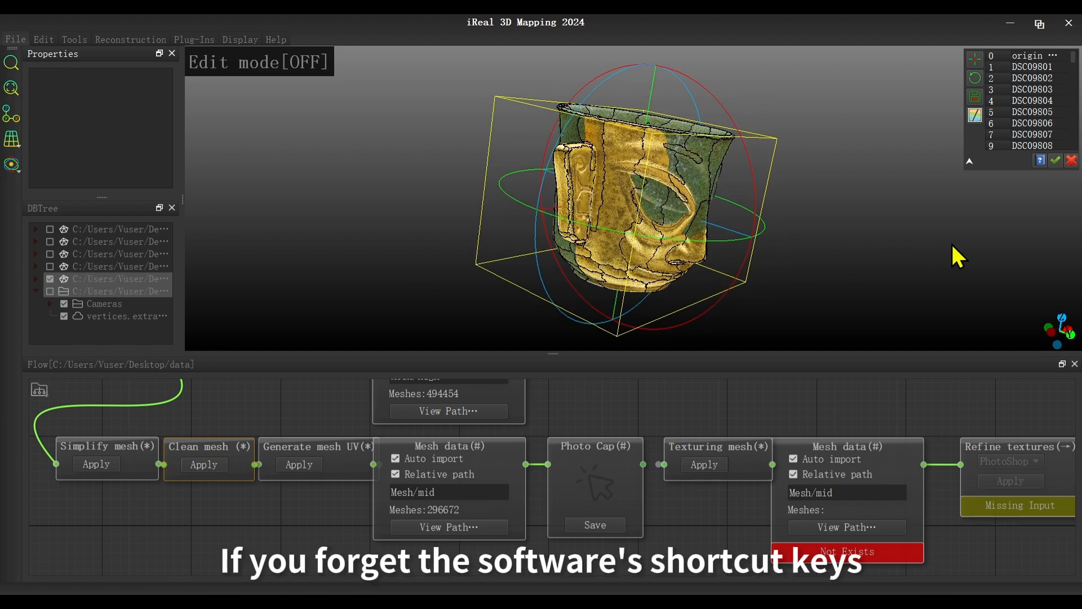
drag(956, 256, 870, 229)
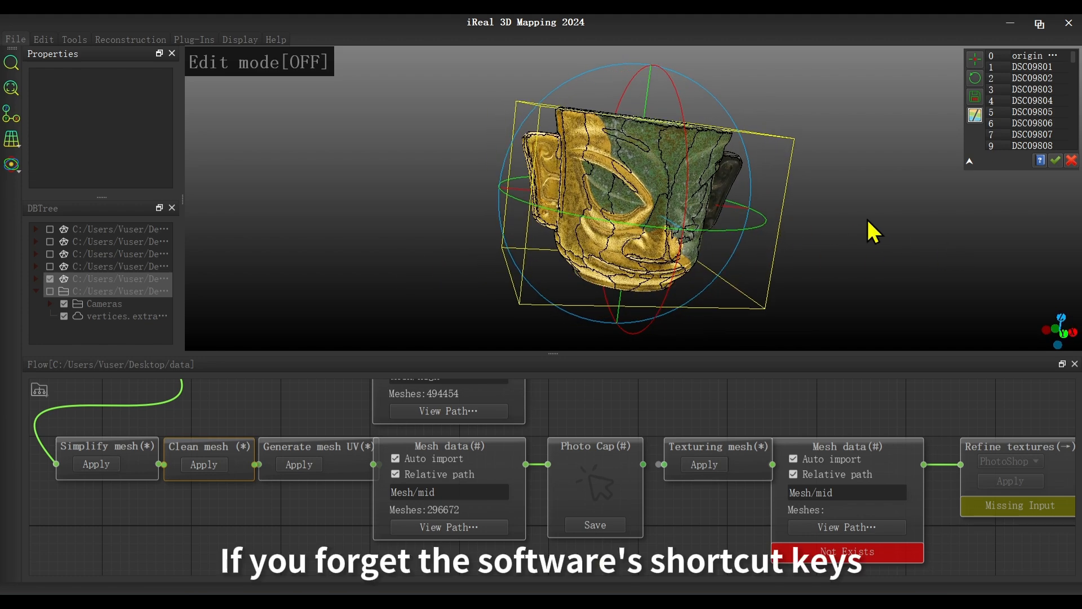
click(1040, 161)
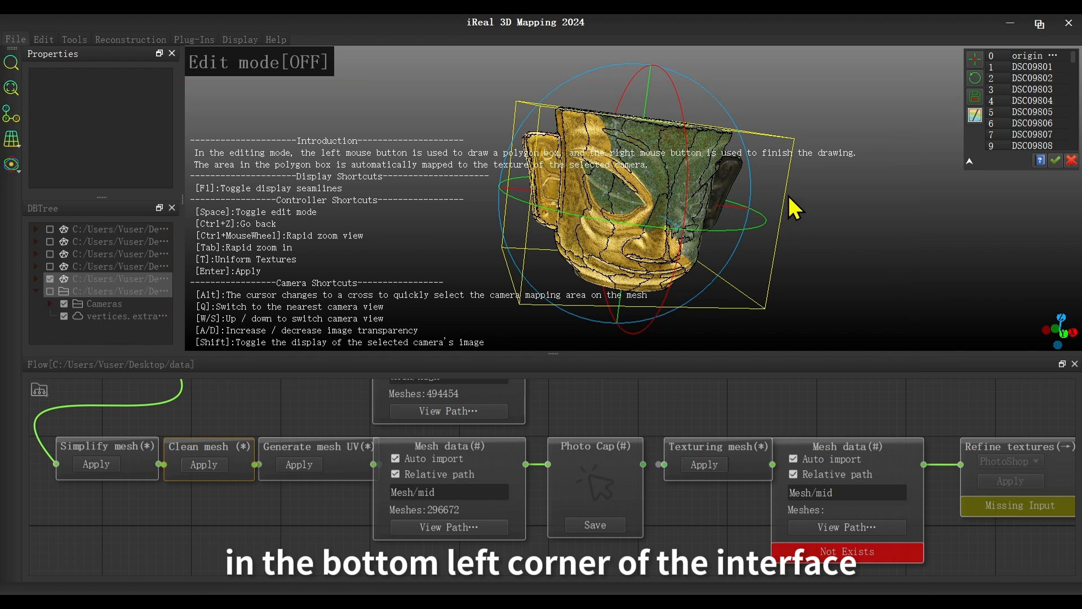
drag(789, 195, 587, 199)
scroll(576, 127, up, 5)
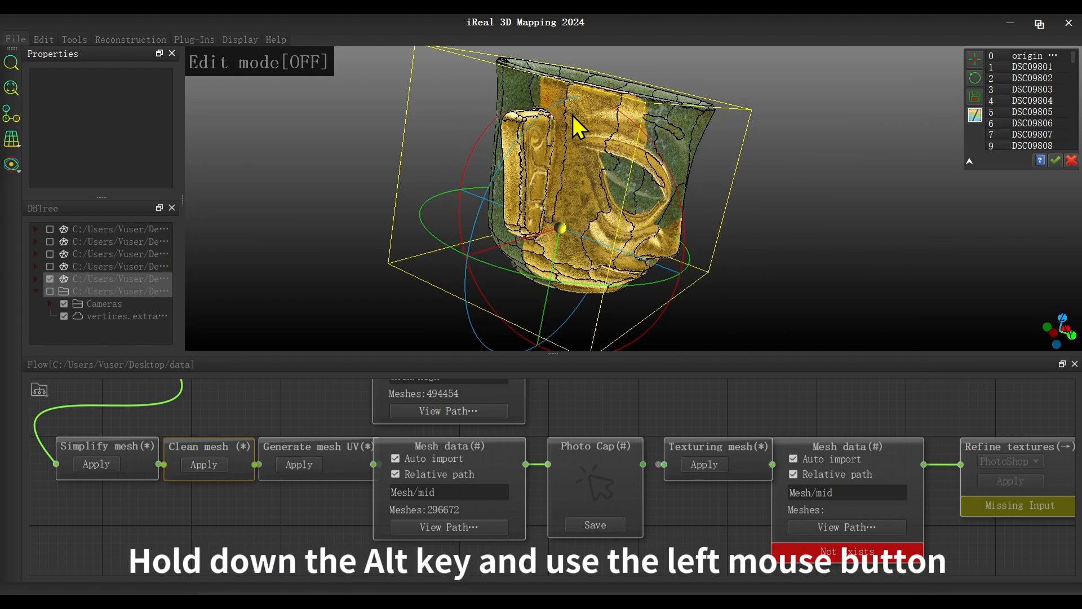
right_drag(573, 162, 583, 266)
mouse_move(583, 266)
mouse_down()
mouse_move(586, 304)
mouse_move(591, 283)
mouse_up()
scroll(591, 254, up, 1)
scroll(587, 252, up, 1)
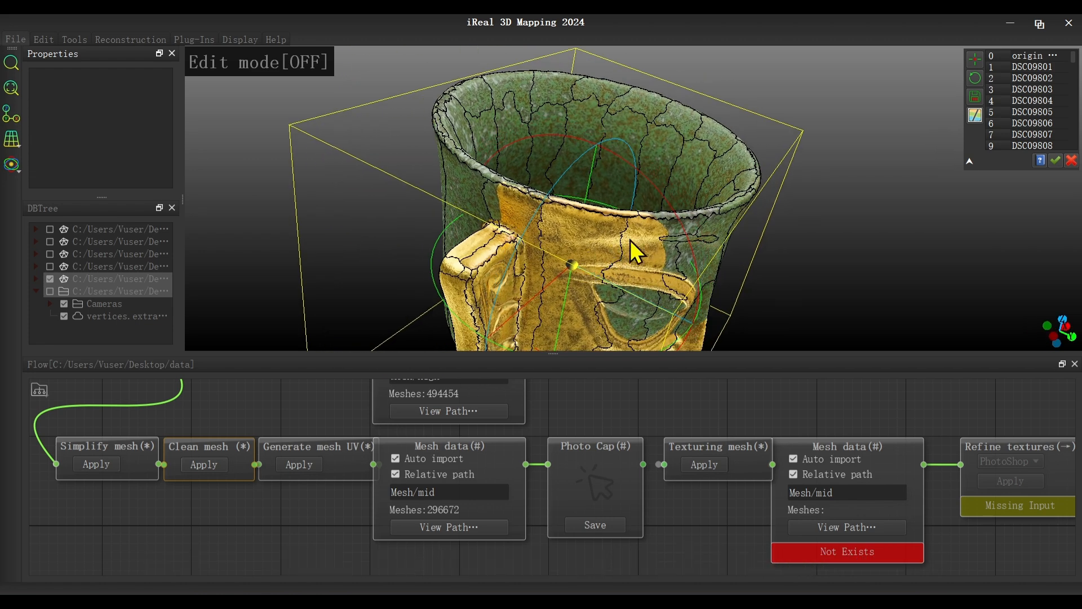
- View photos DSC09870 and DSC09871, and keep DSC09871 selected as the texture source for the gold area below the rim
click(1027, 76)
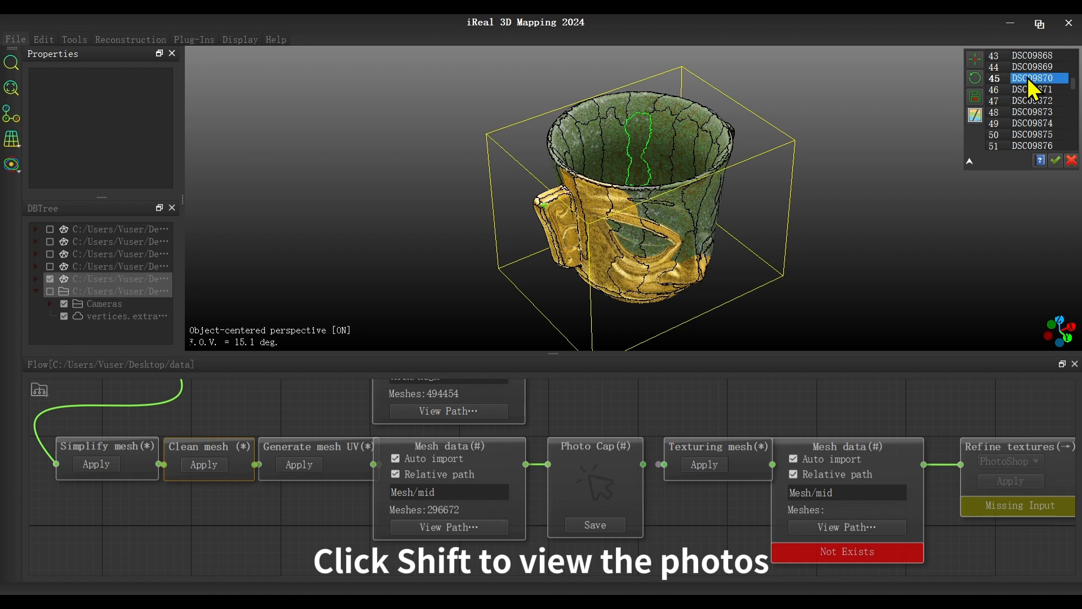
key(shift)
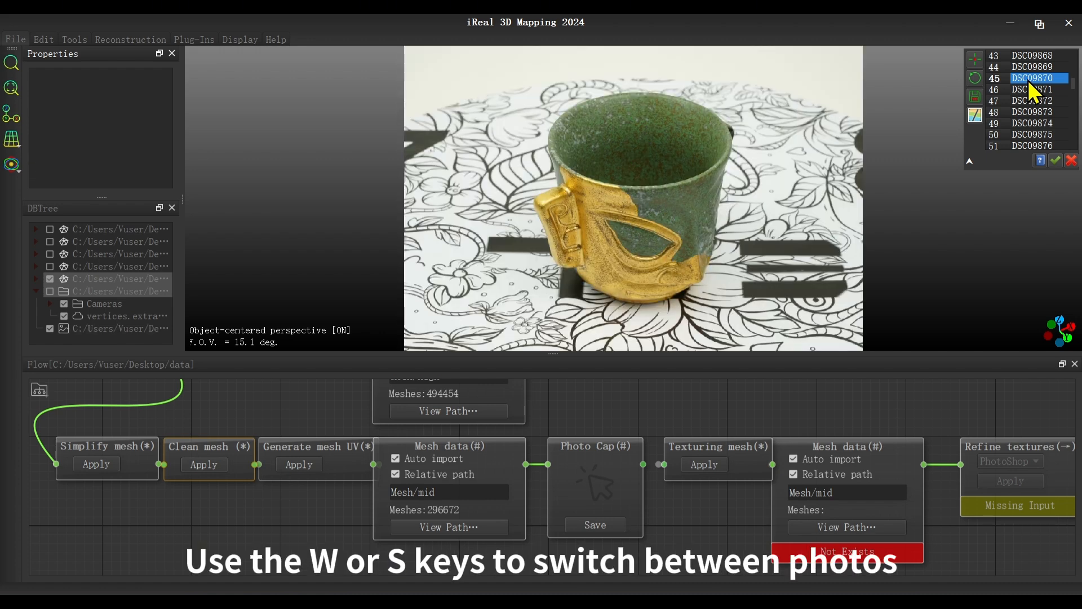
click(1027, 85)
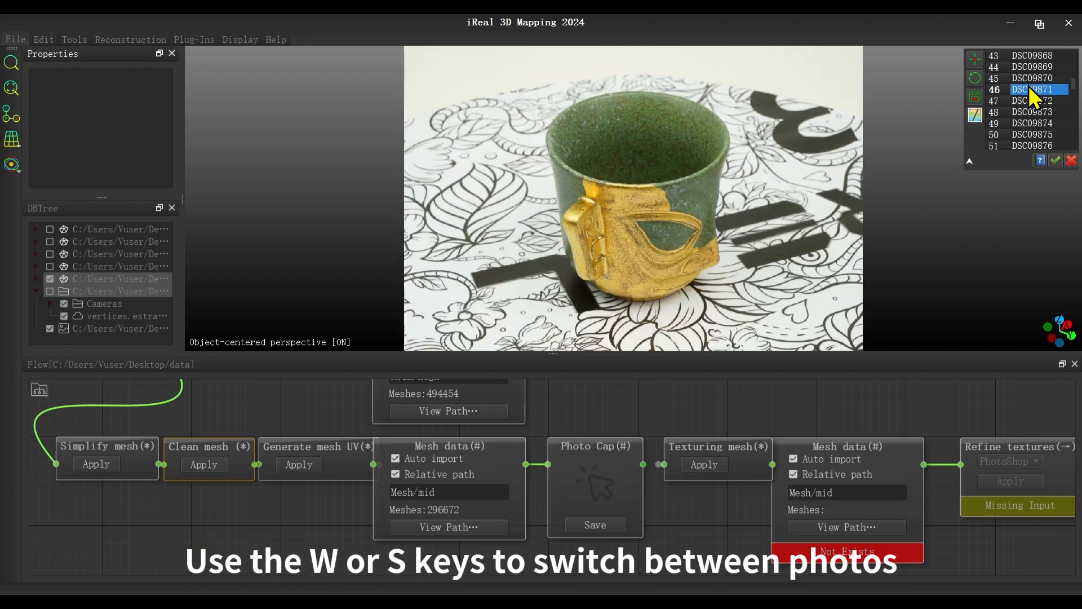
key(shift)
scroll(602, 215, up, 1)
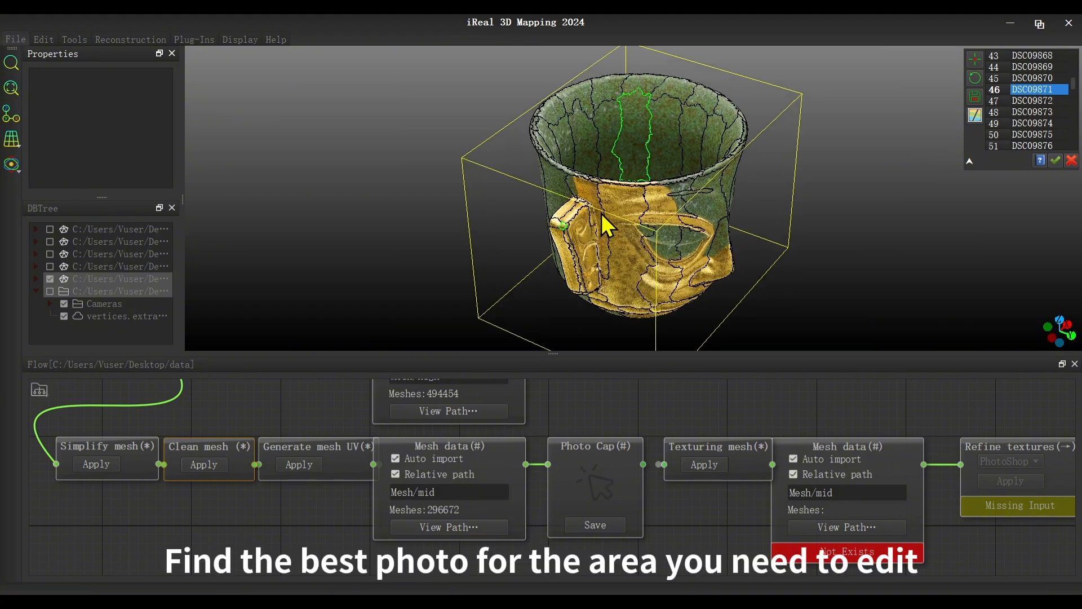
scroll(602, 215, up, 4)
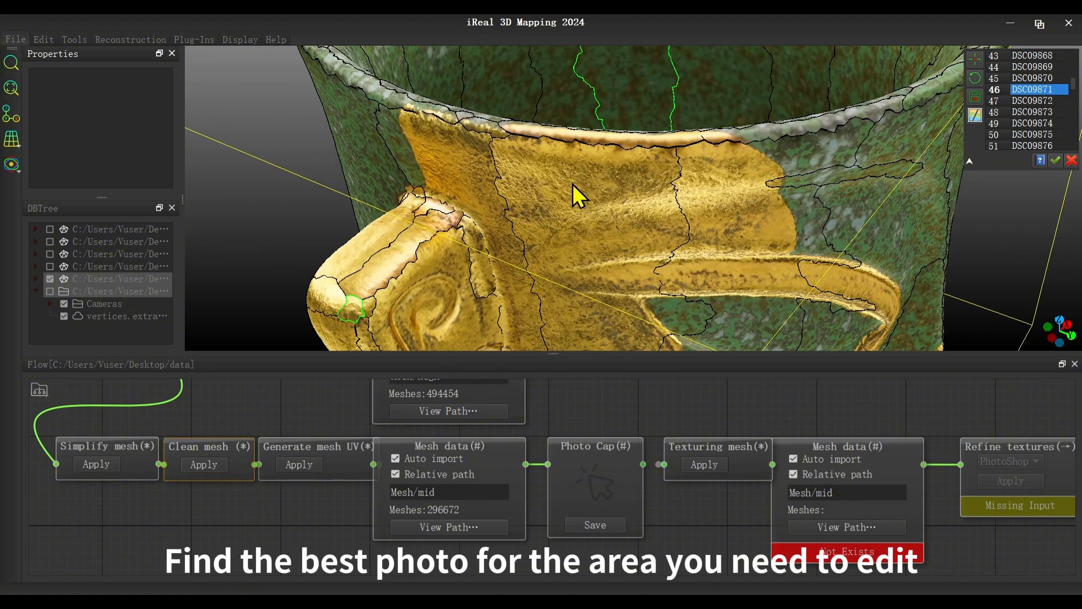
- Outline the rim strip directly above the gold area and retexture it from photo DSC09871
key(space)
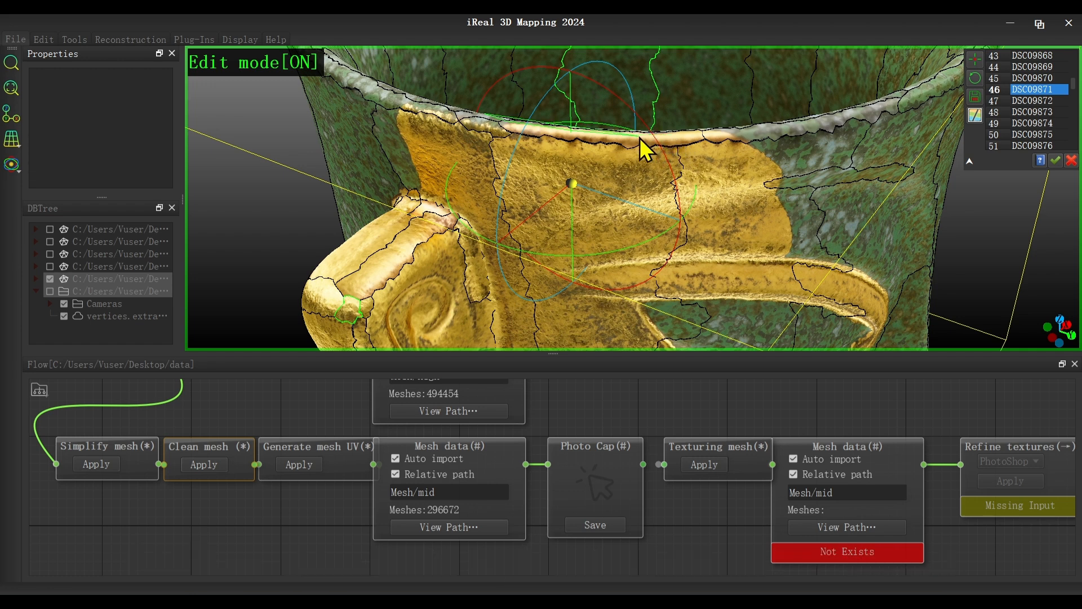
click(758, 126)
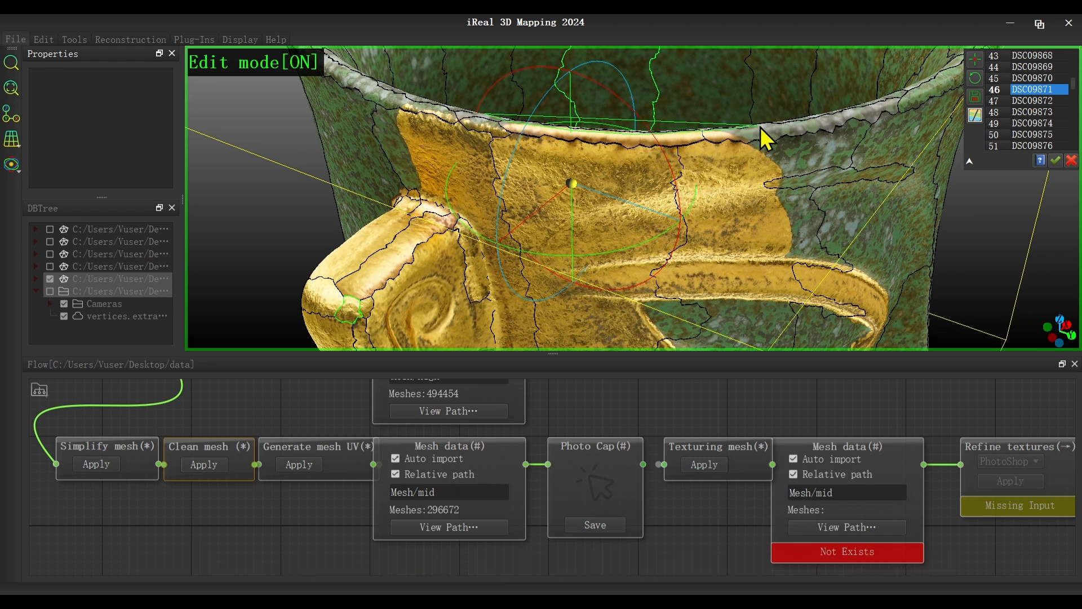
click(758, 144)
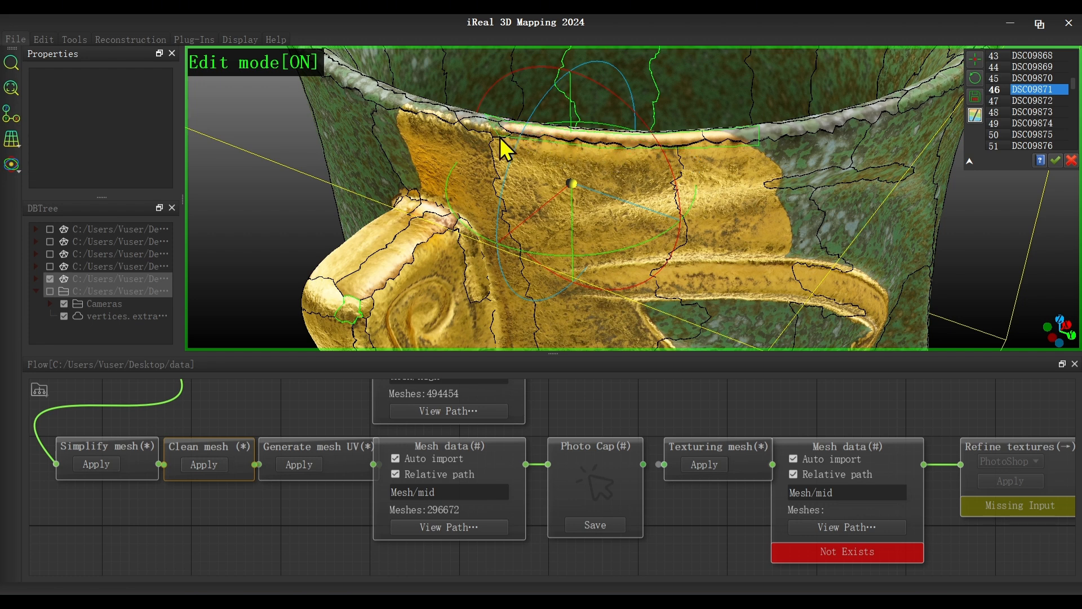
right_click(481, 131)
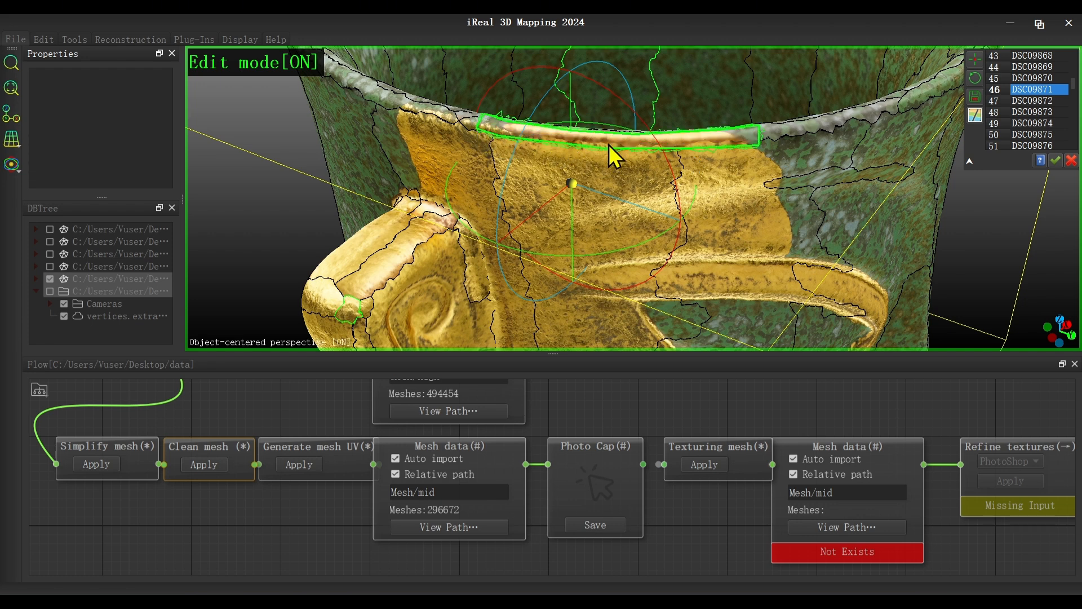
key(space)
- Outline the adjoining green rim strip, starting where the gold ends, and retexture it from photo DSC09871
drag(914, 182, 906, 219)
key(space)
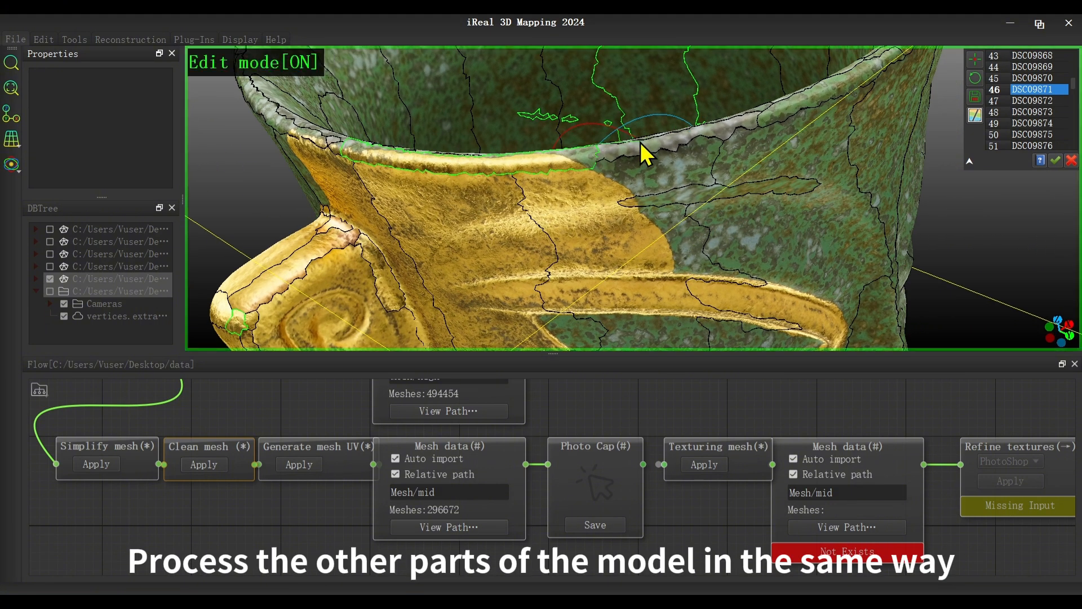
click(808, 91)
click(811, 113)
click(770, 125)
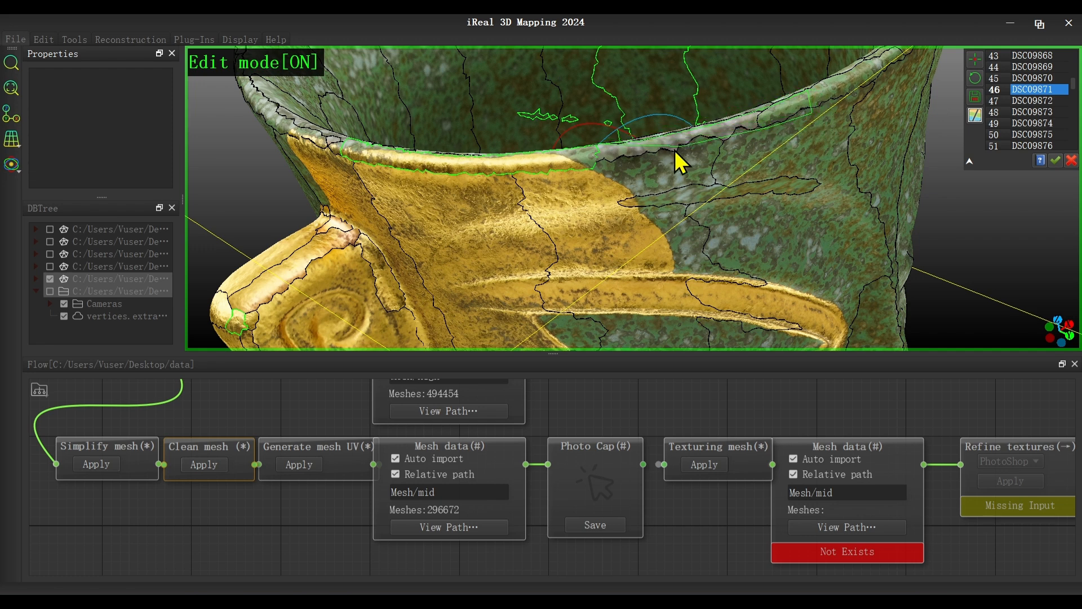
click(663, 156)
click(593, 166)
right_click(595, 168)
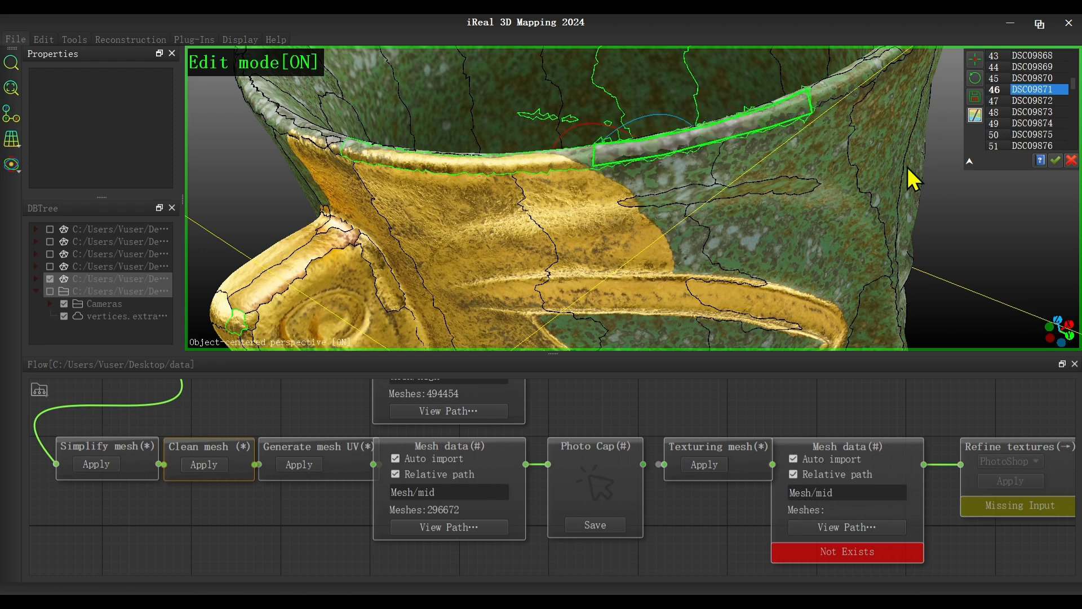
key(Escape)
key(Escape)
- Select photo DSC09872 and use it to retexture an outlined rim strip from the green wall beside the ear across the gold area
drag(920, 151, 628, 251)
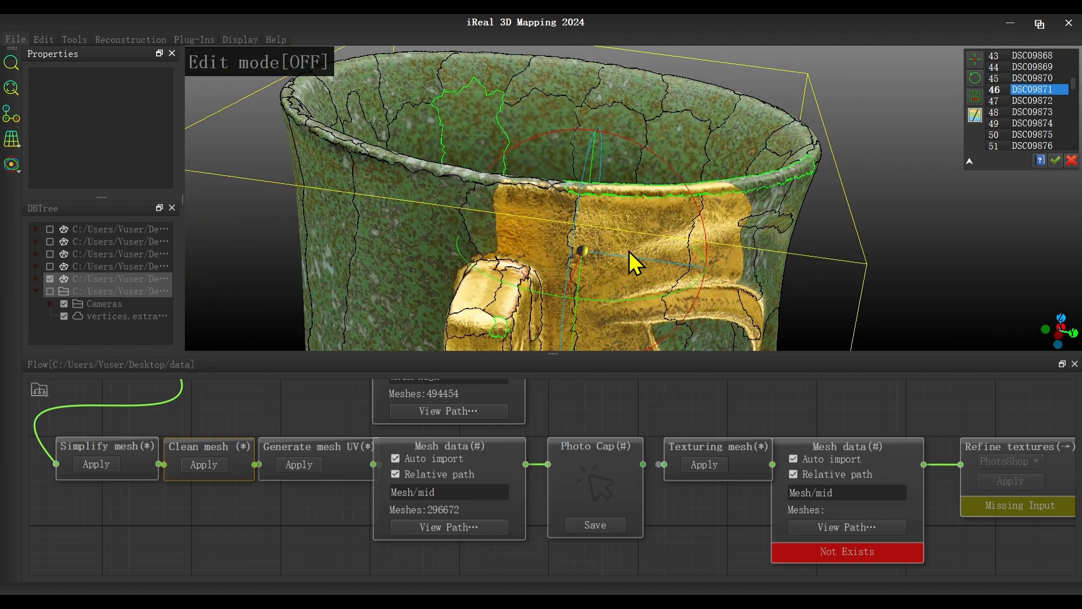
key(space)
key(Down)
key(space)
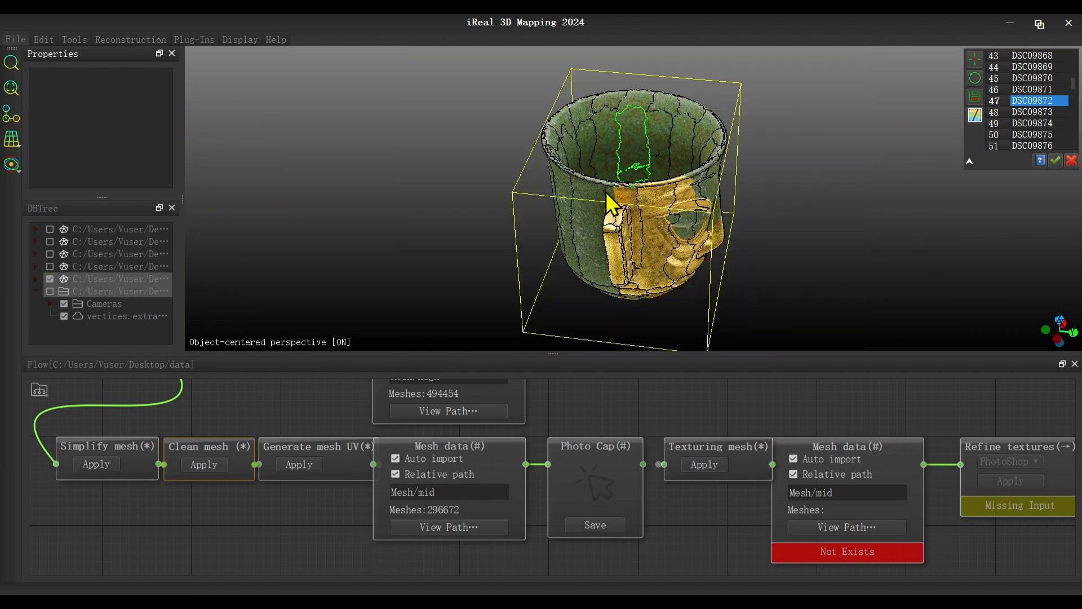
scroll(606, 192, up, 10)
drag(604, 192, 576, 181)
right_drag(576, 181, 575, 207)
key(space)
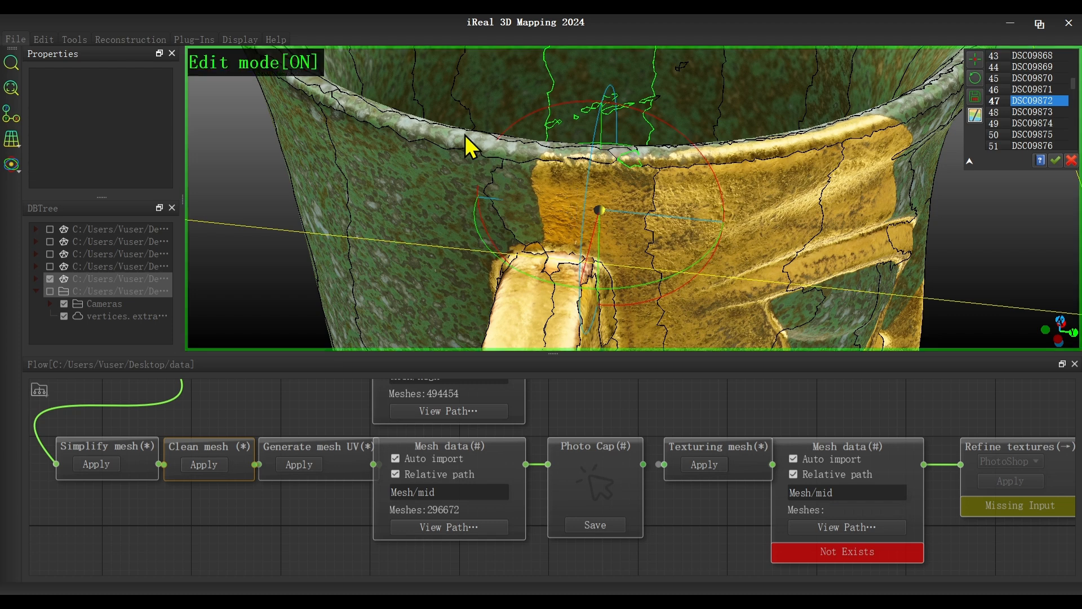
click(443, 126)
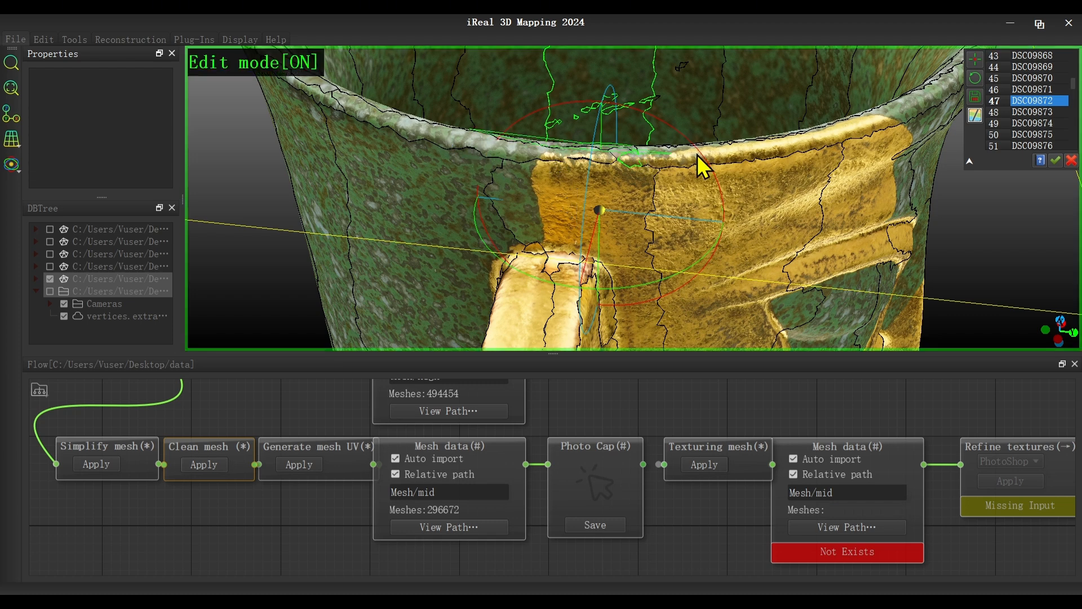
click(903, 124)
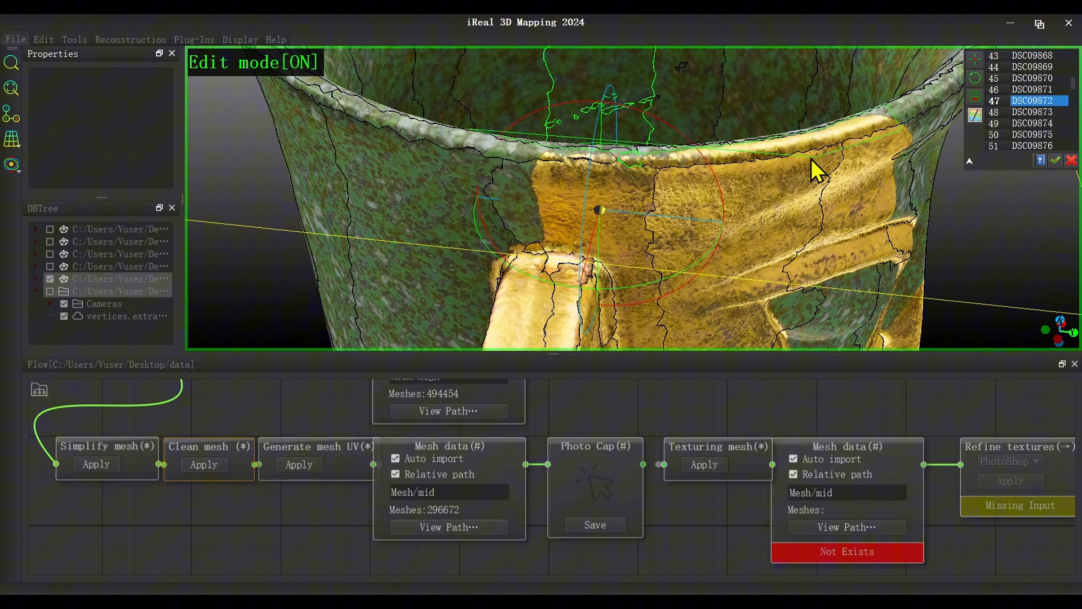
right_click(466, 158)
- Step through the photos after DSC09872 and select DSC09876 as the texture source for the cup's green rear rim
drag(294, 152, 262, 151)
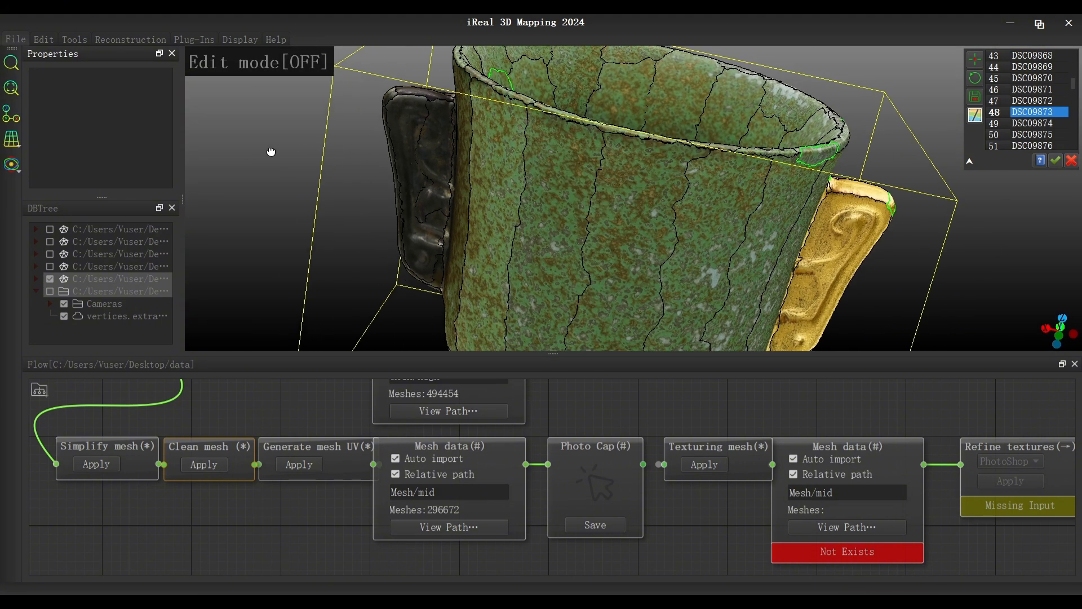
key(Down)
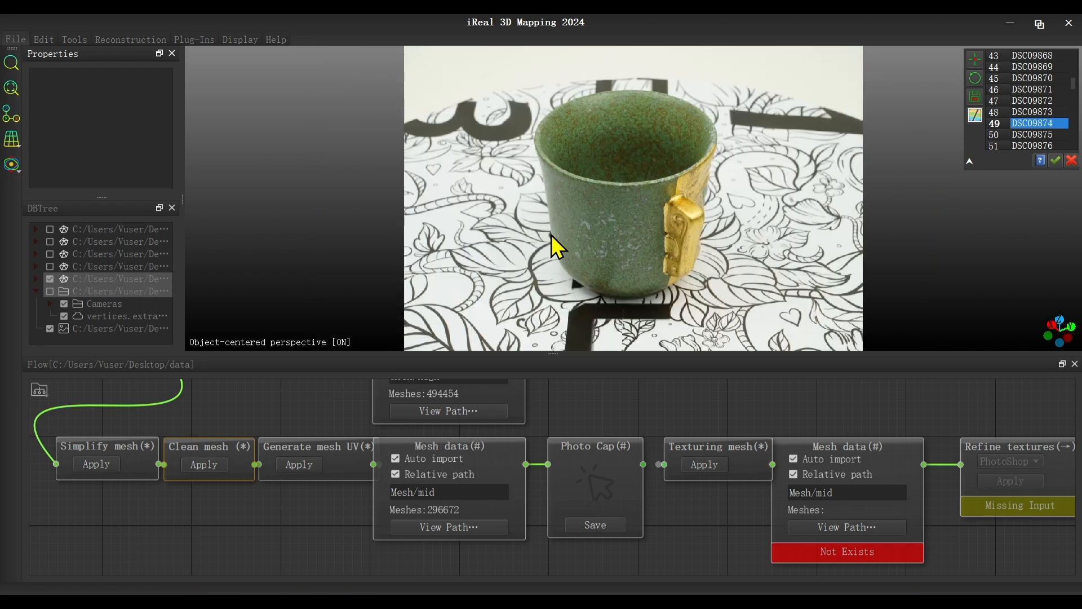
key(Down)
key(Down)
- Outline the green rear rim segment running toward the gold ear and retexture it from photo DSC09876
scroll(597, 220, up, 3)
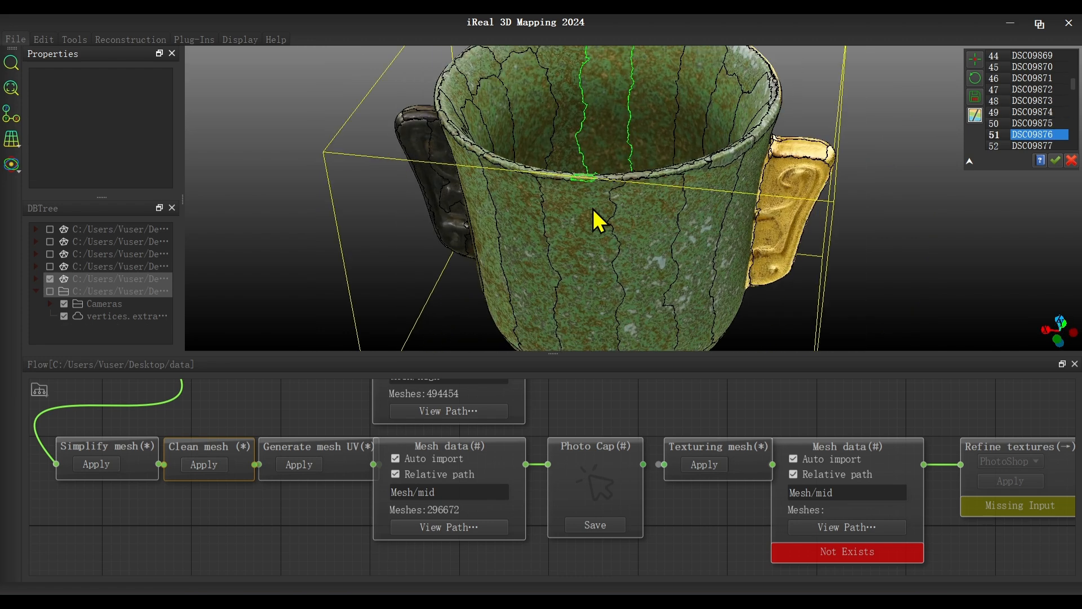
scroll(593, 210, up, 3)
key(space)
click(532, 154)
click(562, 155)
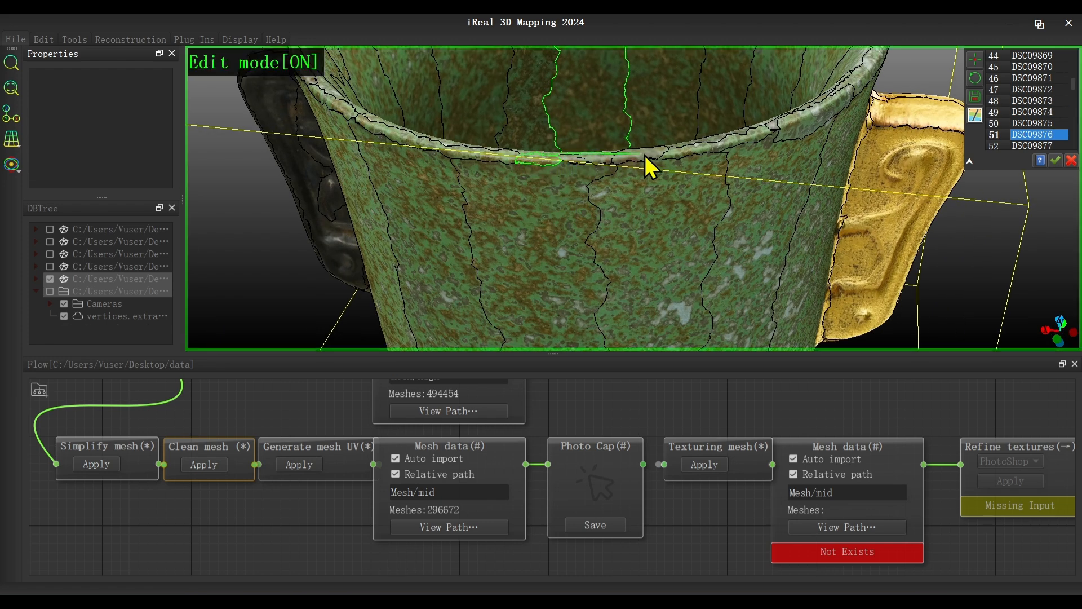
click(662, 150)
click(718, 137)
click(771, 120)
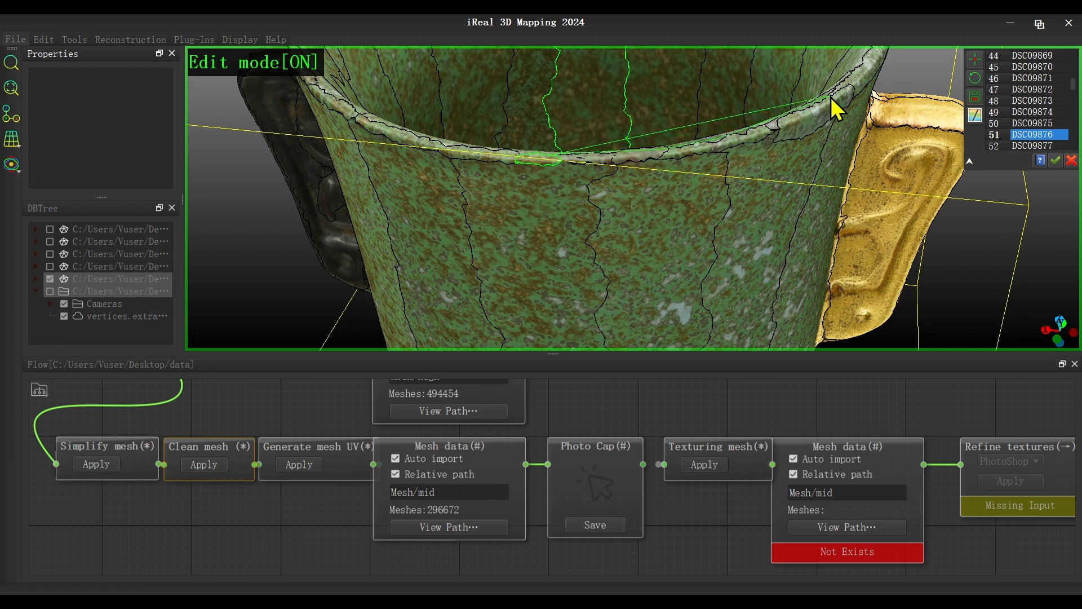
click(856, 77)
click(861, 103)
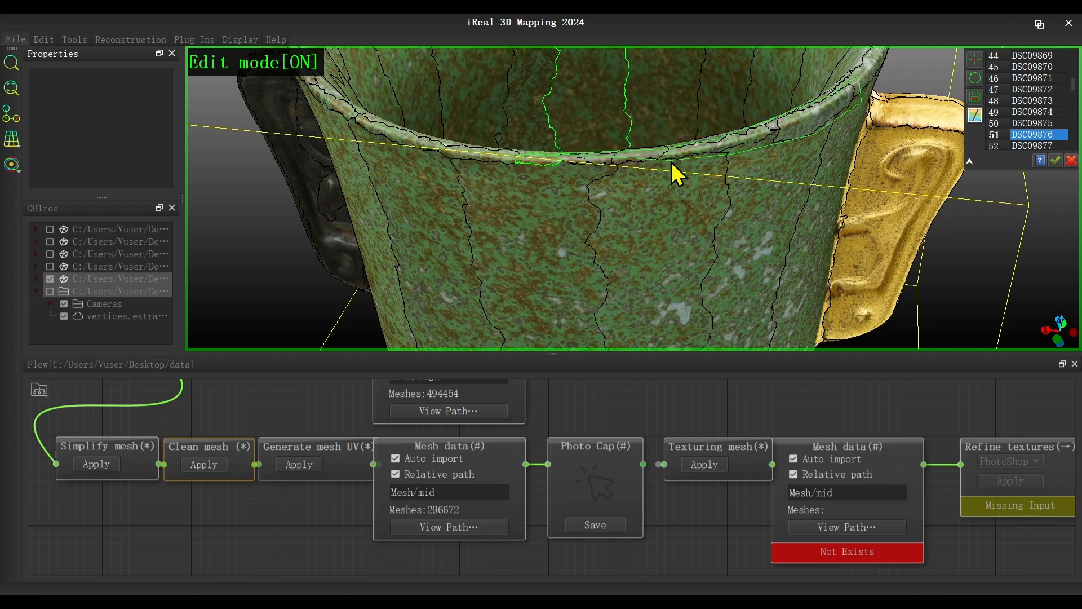
click(586, 171)
right_click(557, 172)
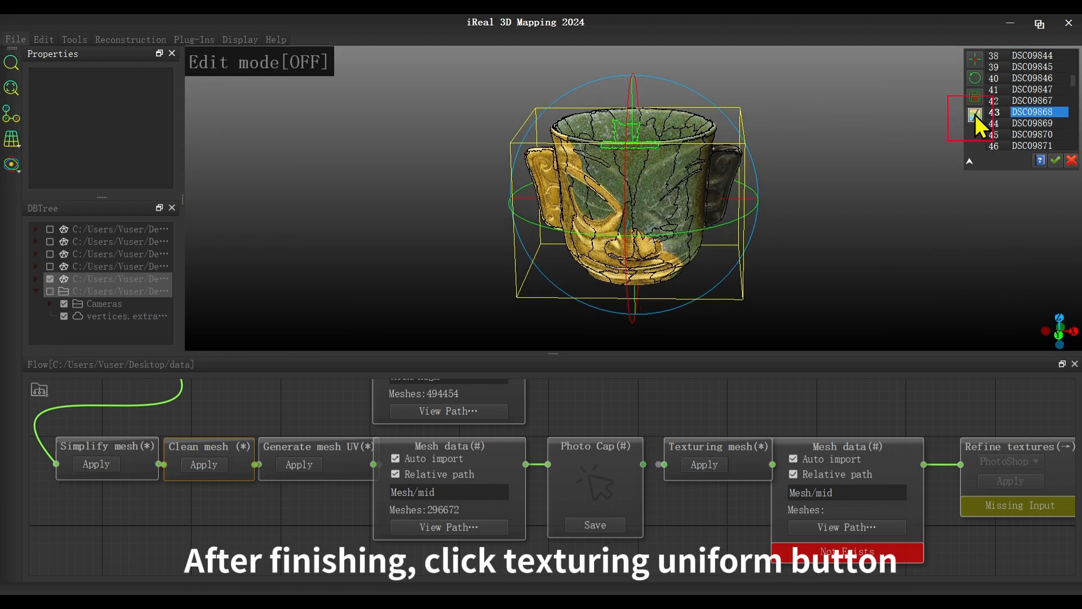
- Apply uniform texturing to the edited cup and inspect the blended result on the gold ear side and face
click(975, 114)
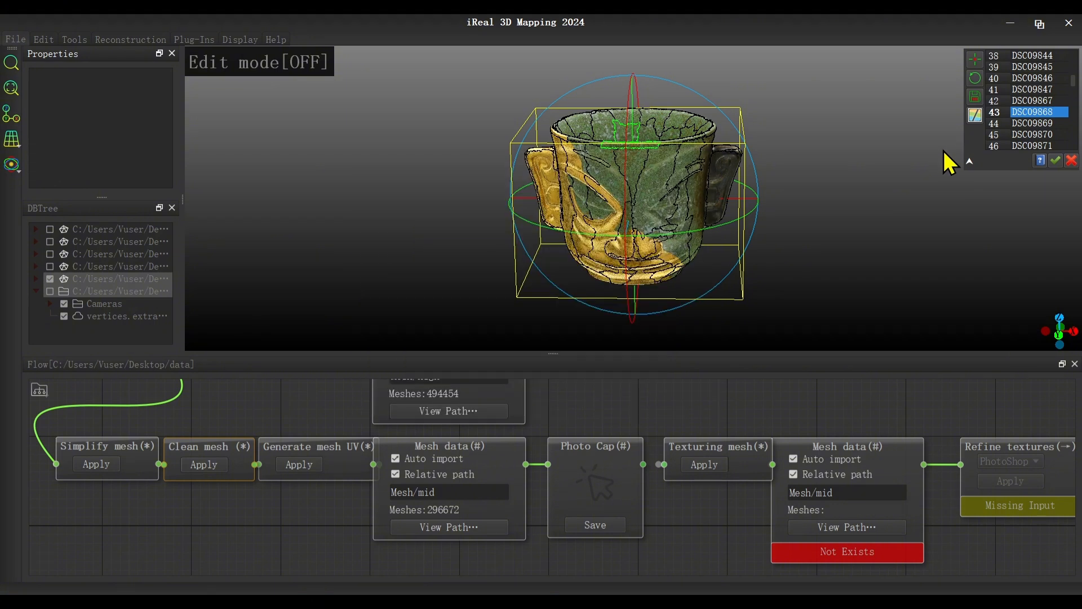
drag(778, 242, 833, 230)
scroll(637, 276, up, 5)
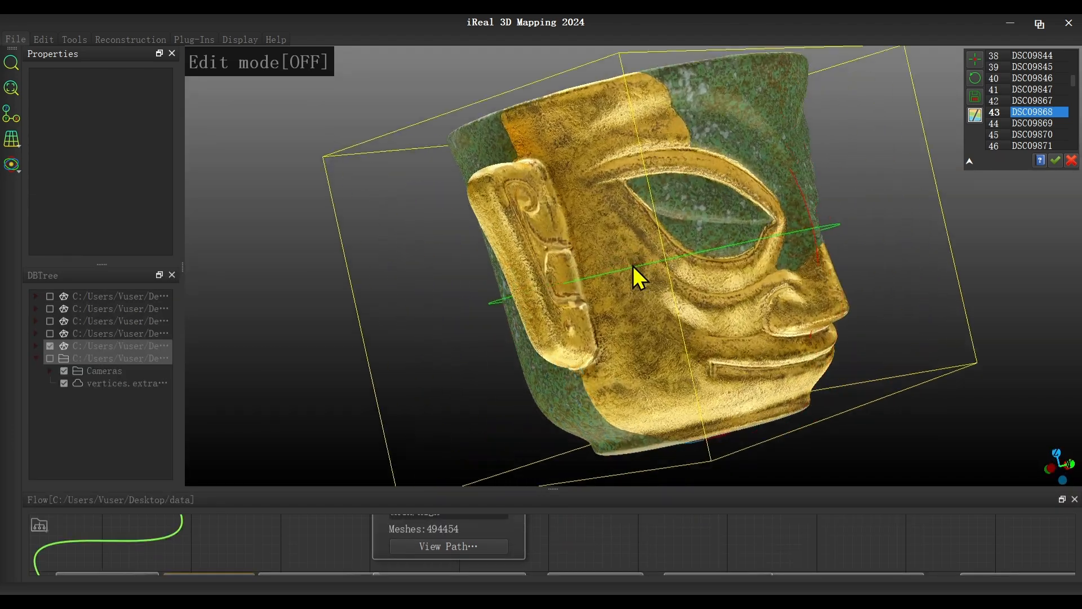
scroll(637, 276, up, 3)
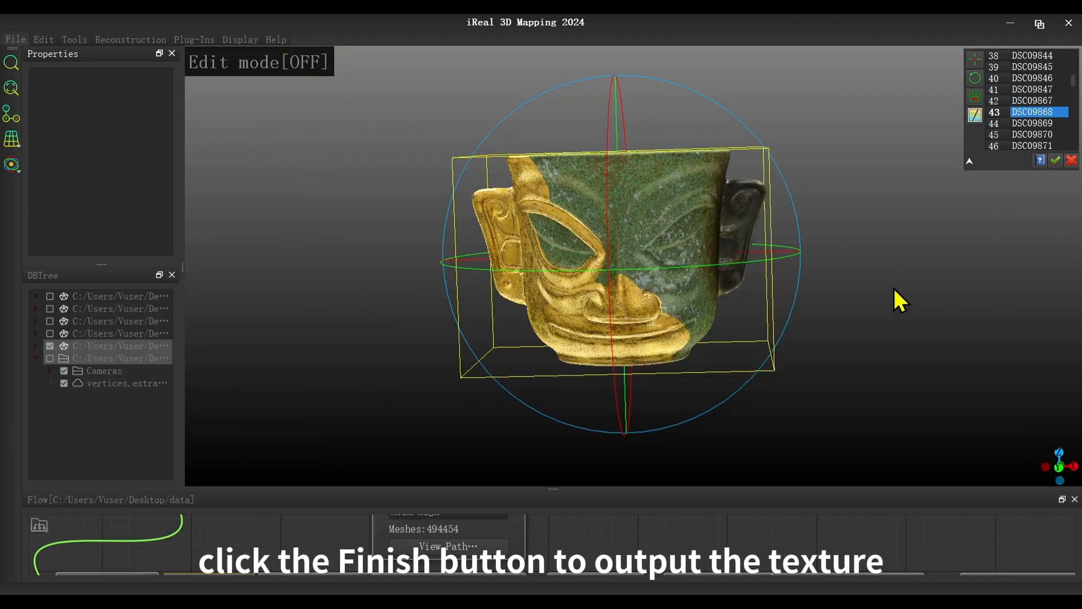
- Finish the seam editing and output the texture as a single 16K texture
click(1055, 161)
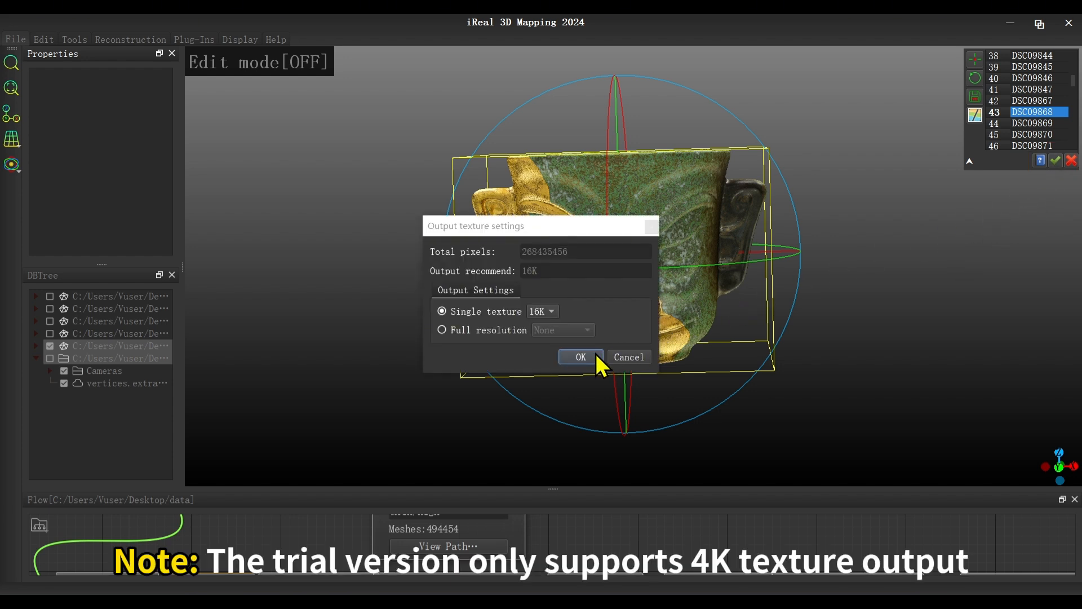
click(554, 312)
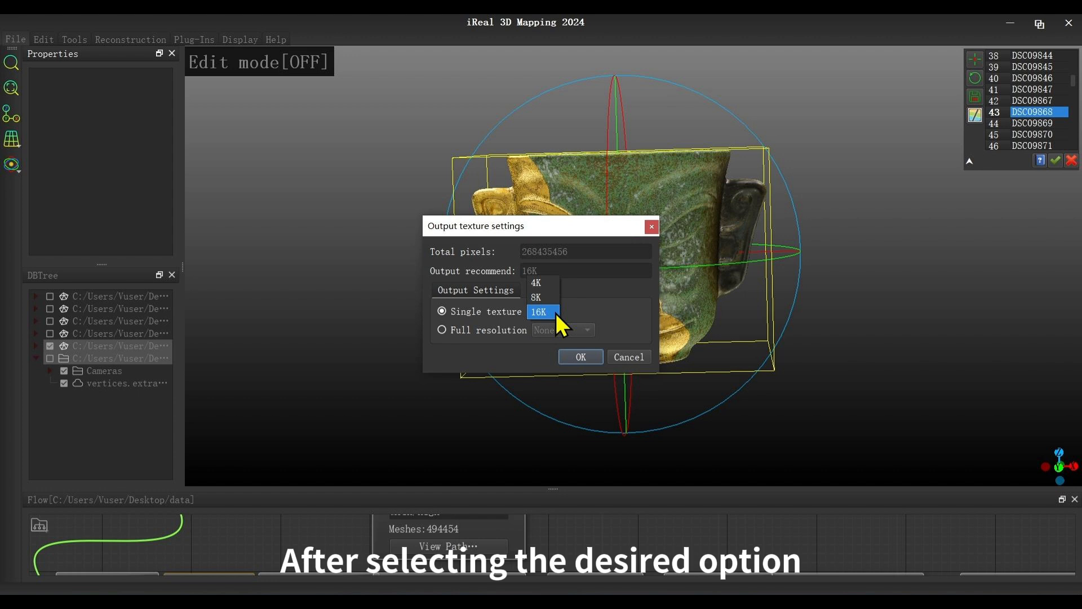
click(556, 312)
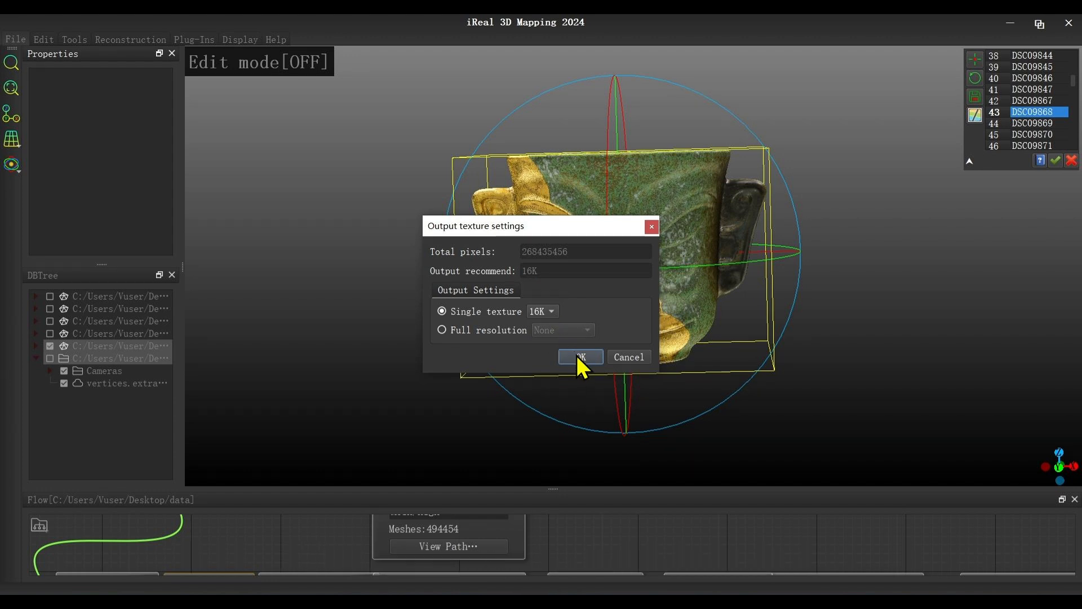
click(580, 357)
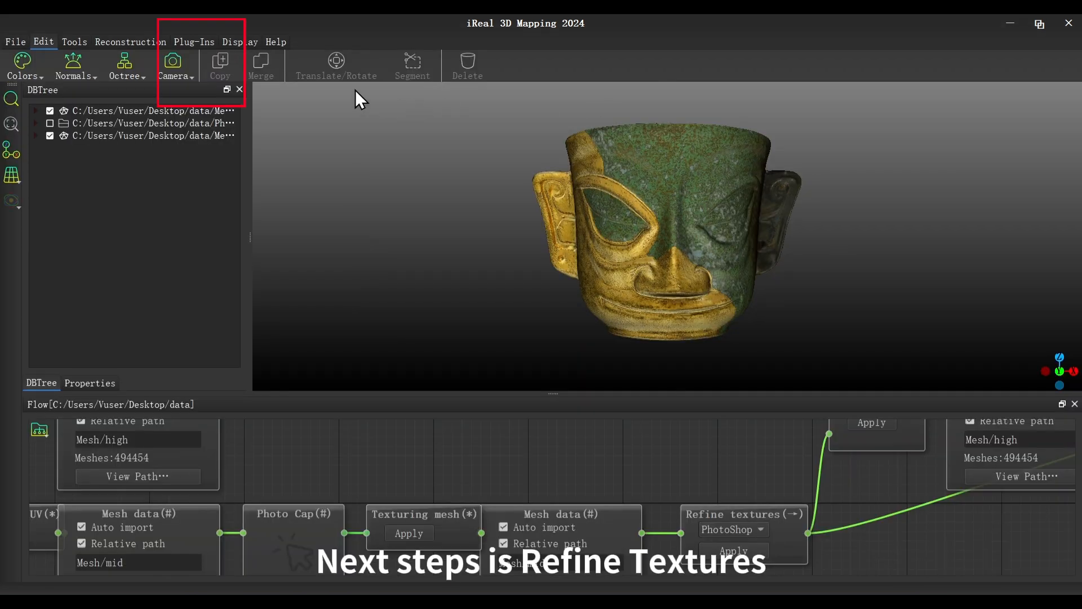
- Set the PhotoShop plugin path to Photoshop.exe in C:/Program Files/Adobe/Adobe Photoshop 2024 and confirm the plugin settings
click(203, 41)
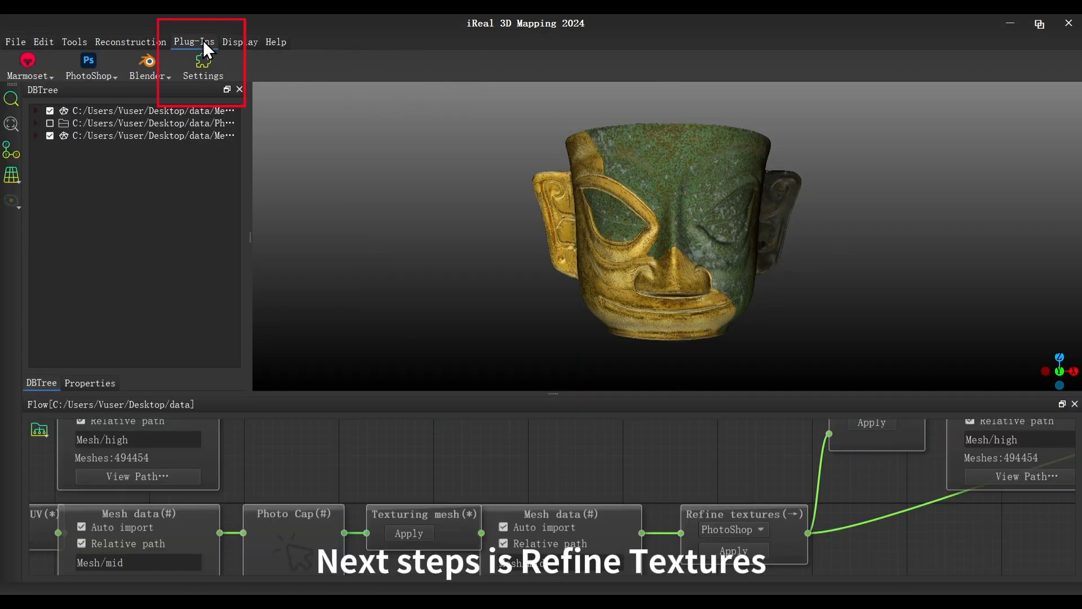
click(204, 70)
click(644, 279)
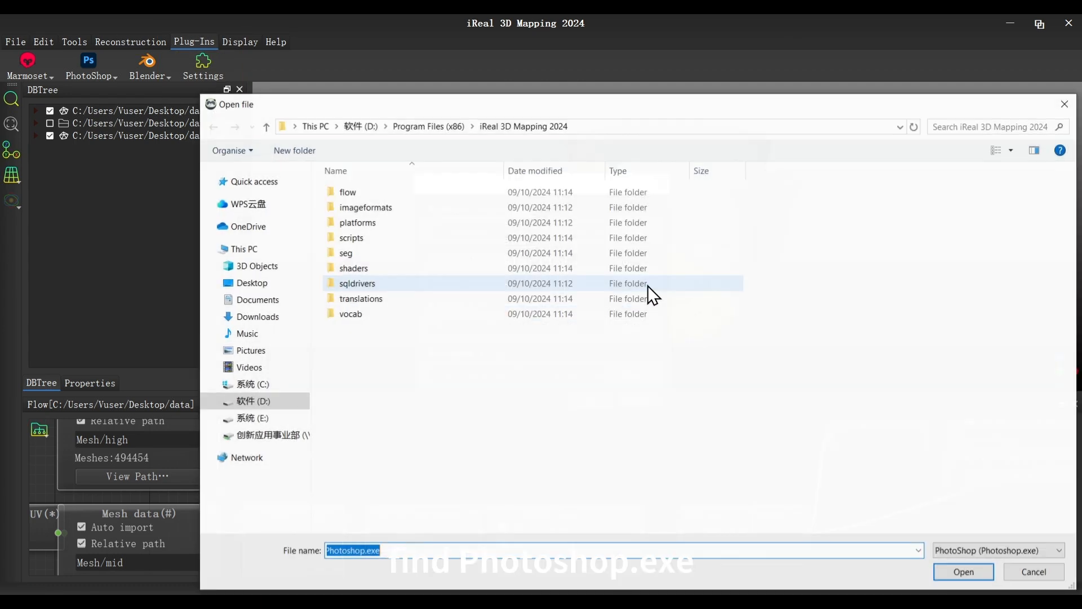
click(290, 401)
click(290, 388)
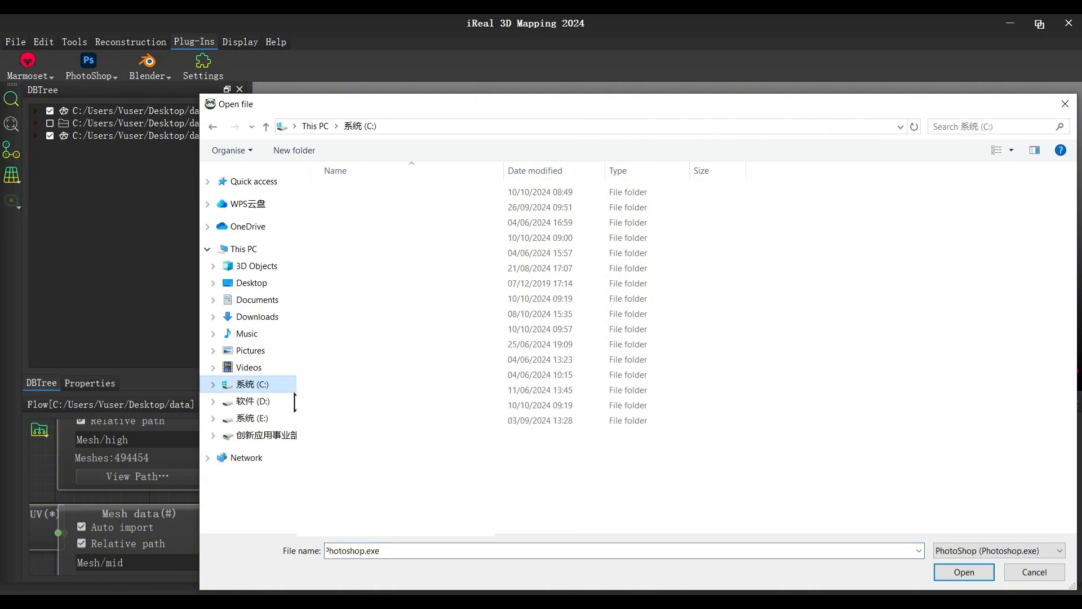
click(395, 298)
double_click(395, 298)
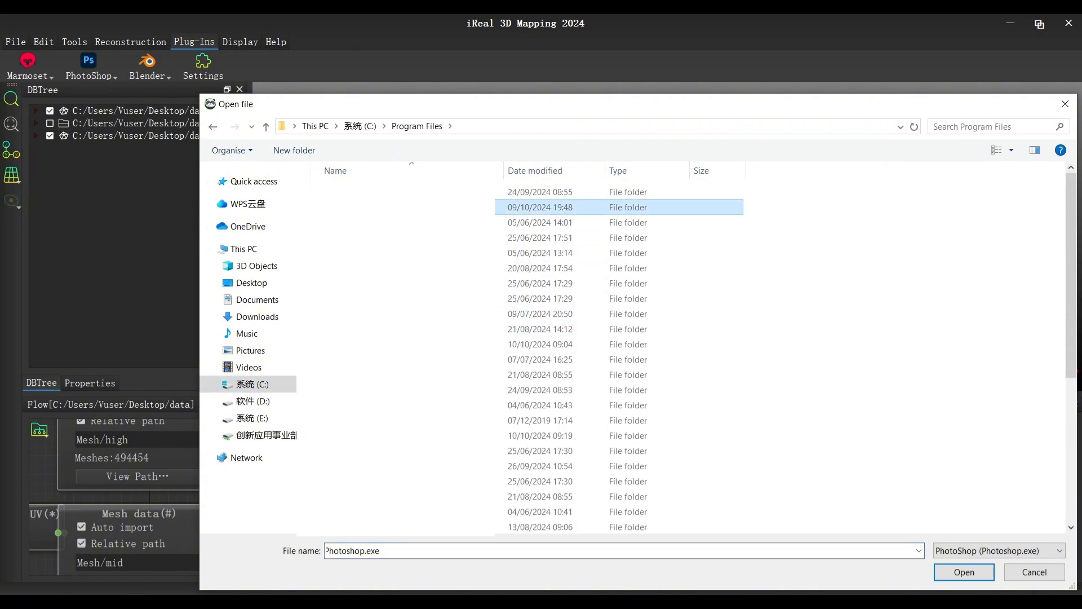
double_click(399, 206)
click(399, 209)
double_click(399, 211)
click(411, 360)
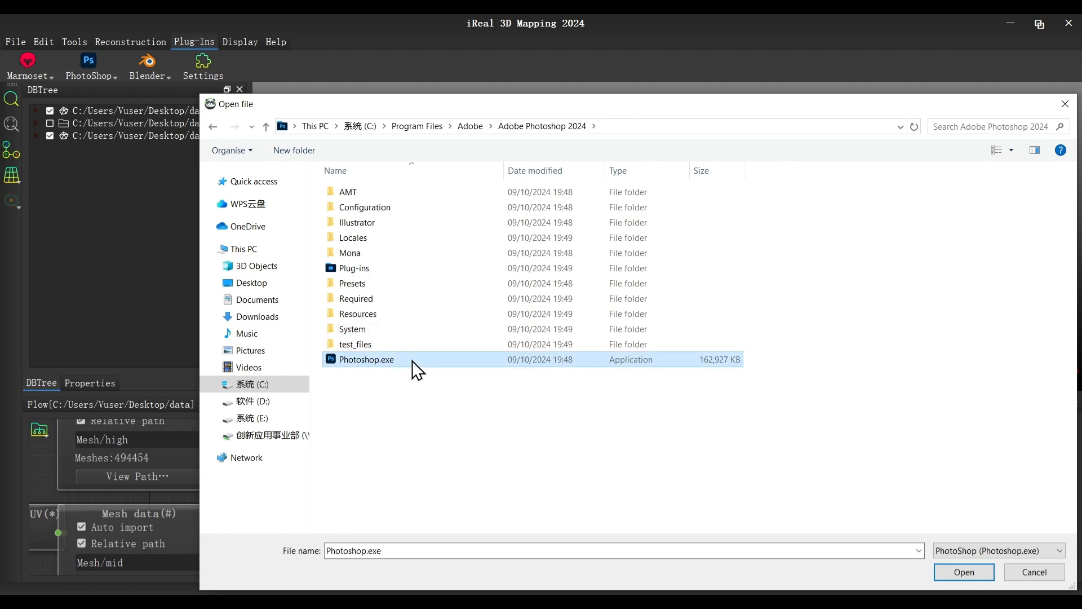
click(982, 570)
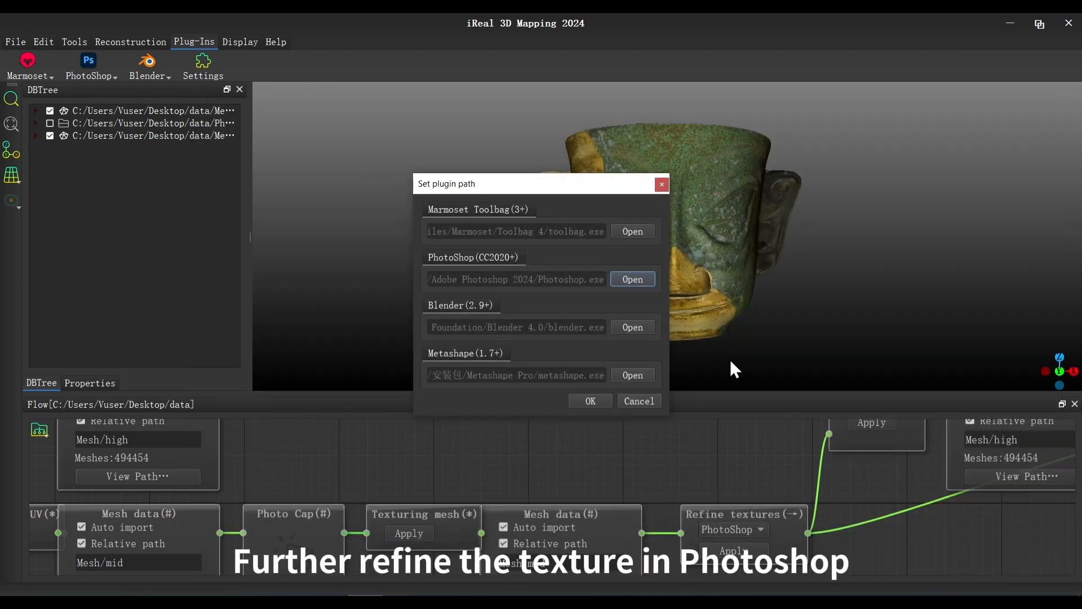
click(598, 400)
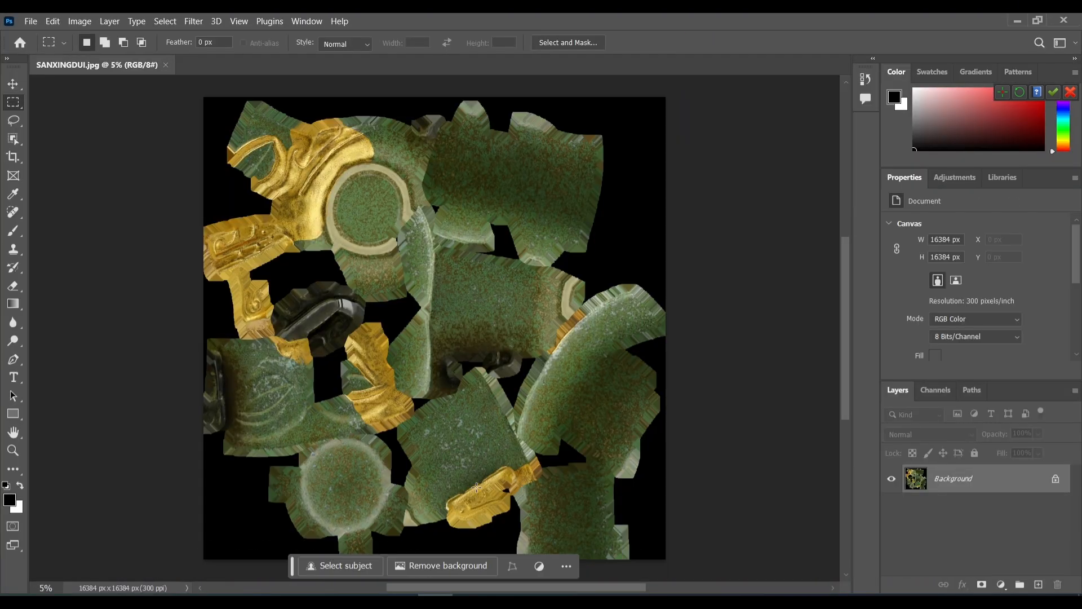
- Switch to iReal 3D Mapping and link the edge of the cup's gold ear on the mesh with the Photoshop texture
key(alt+Tab)
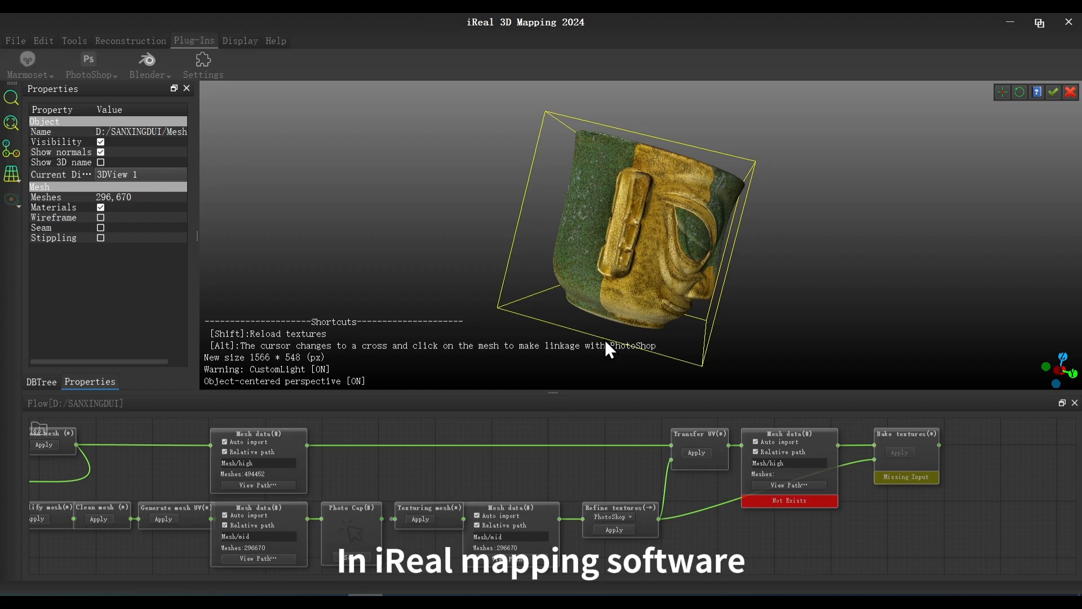
scroll(636, 258, up, 5)
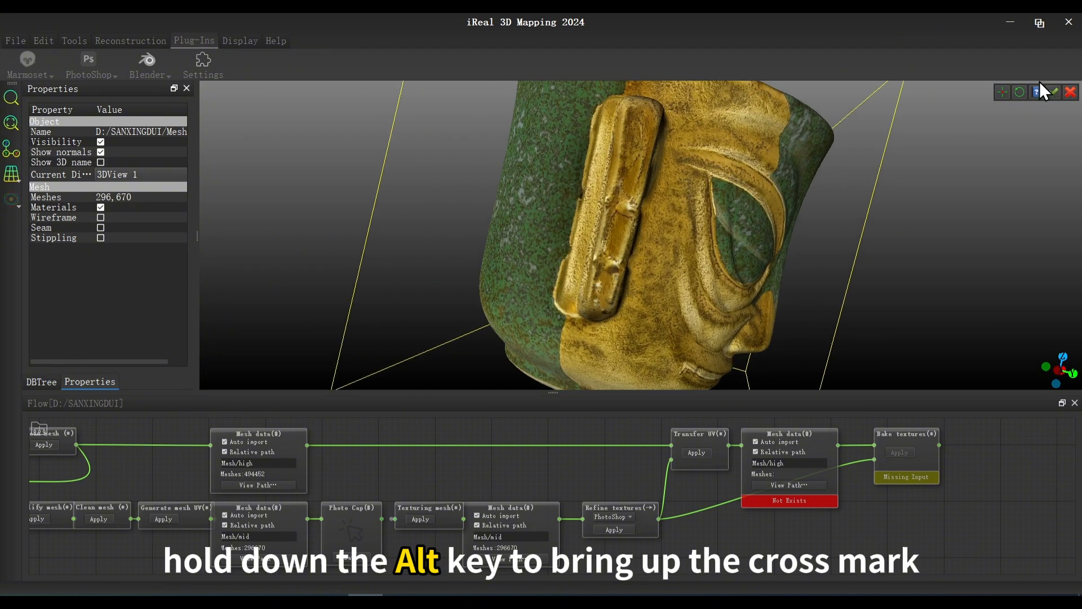
scroll(618, 234, up, 3)
key(alt)
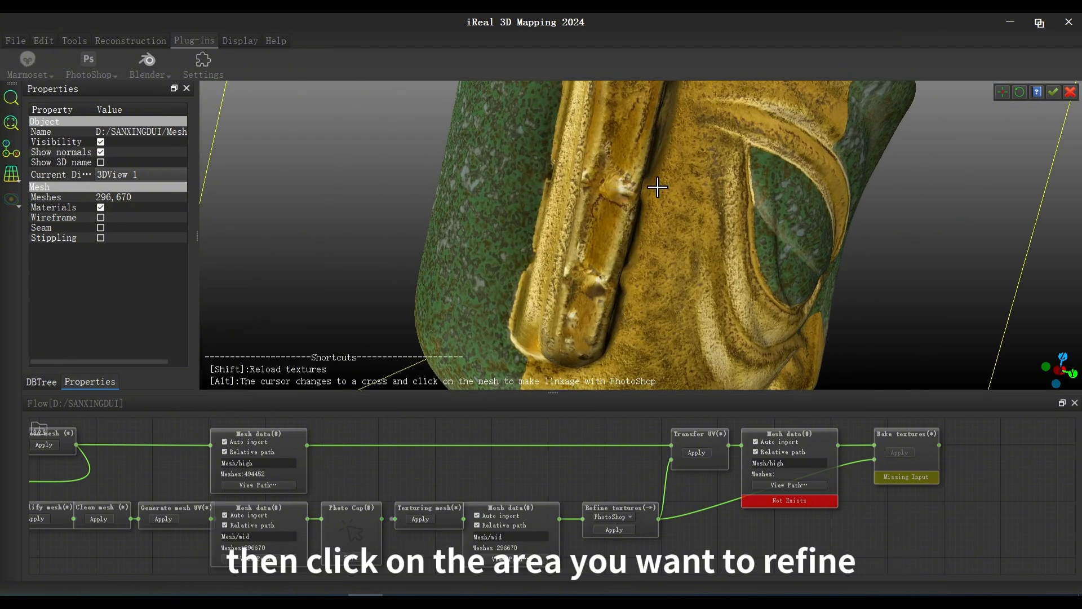
alt+click(658, 187)
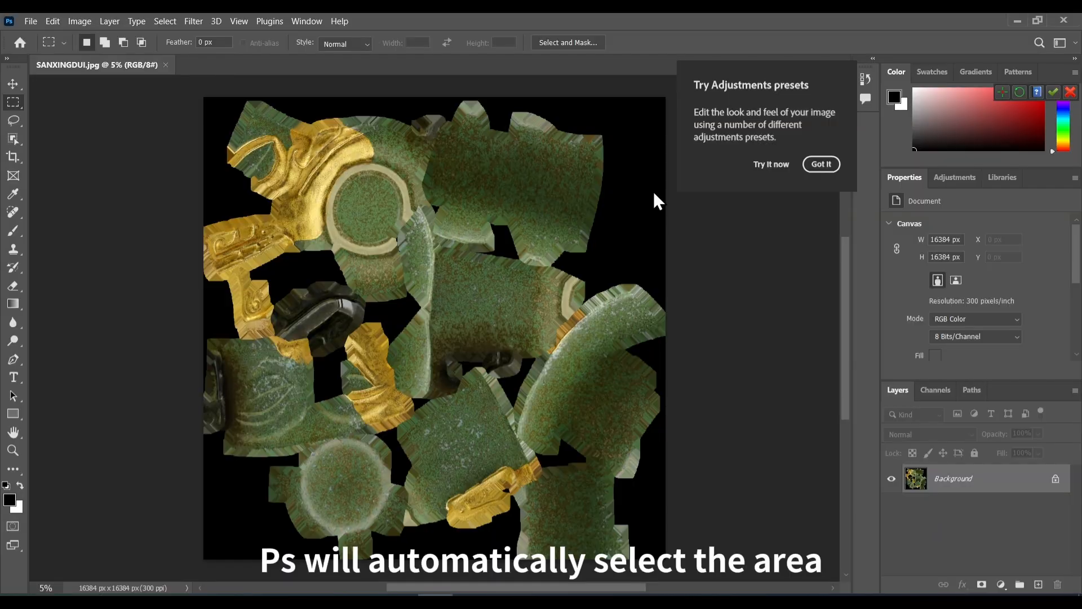
alt+scroll(229, 240, up, 14)
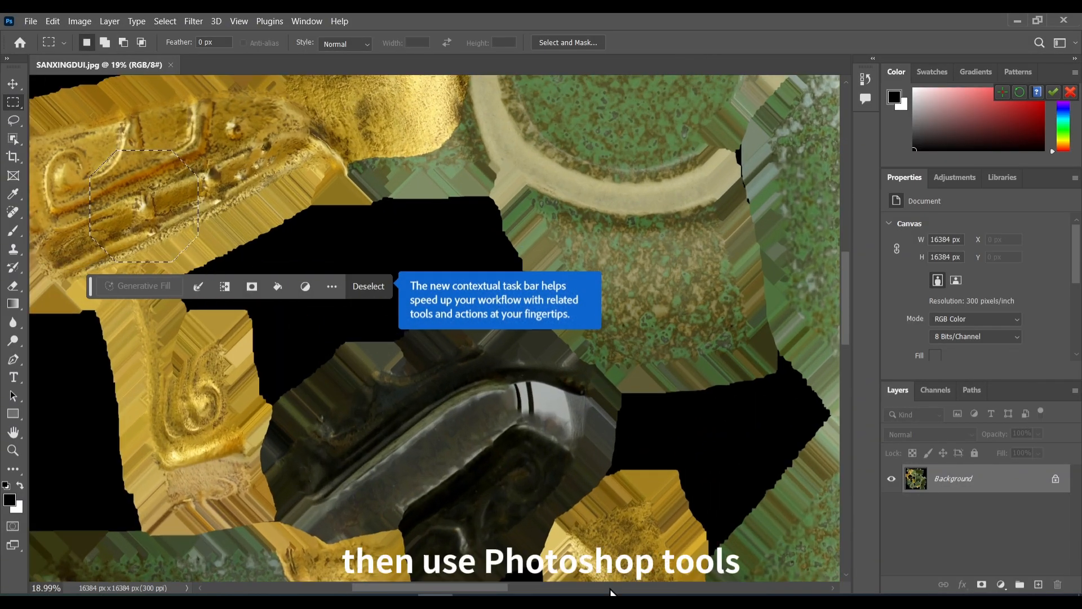
- Use the Clone Stamp tool with an 83 px brush to replace the glare spot inside the linked gold ear region with surrounding texture
click(13, 248)
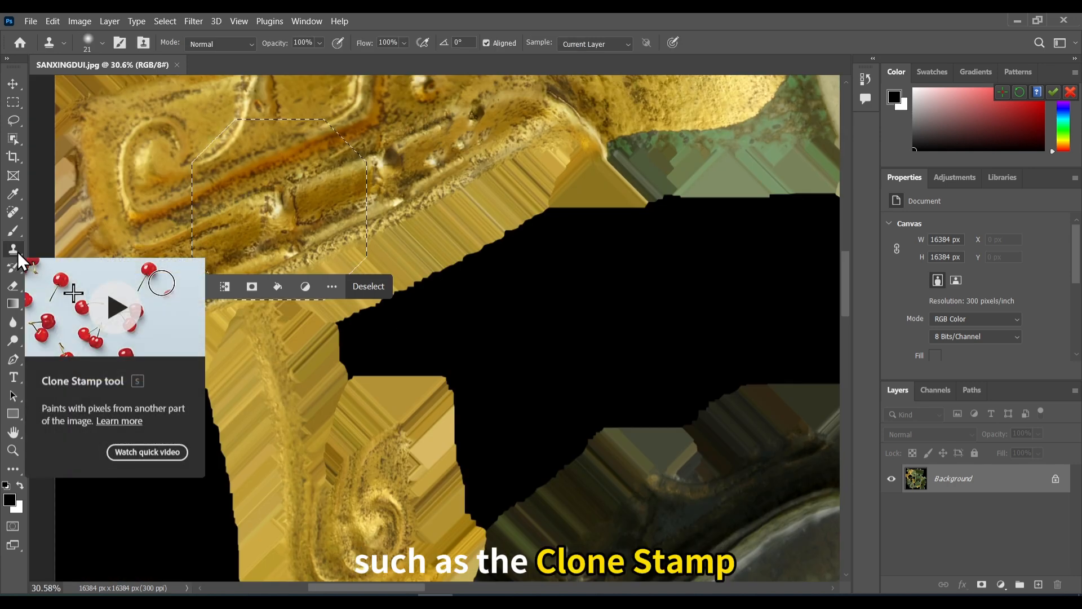
click(18, 253)
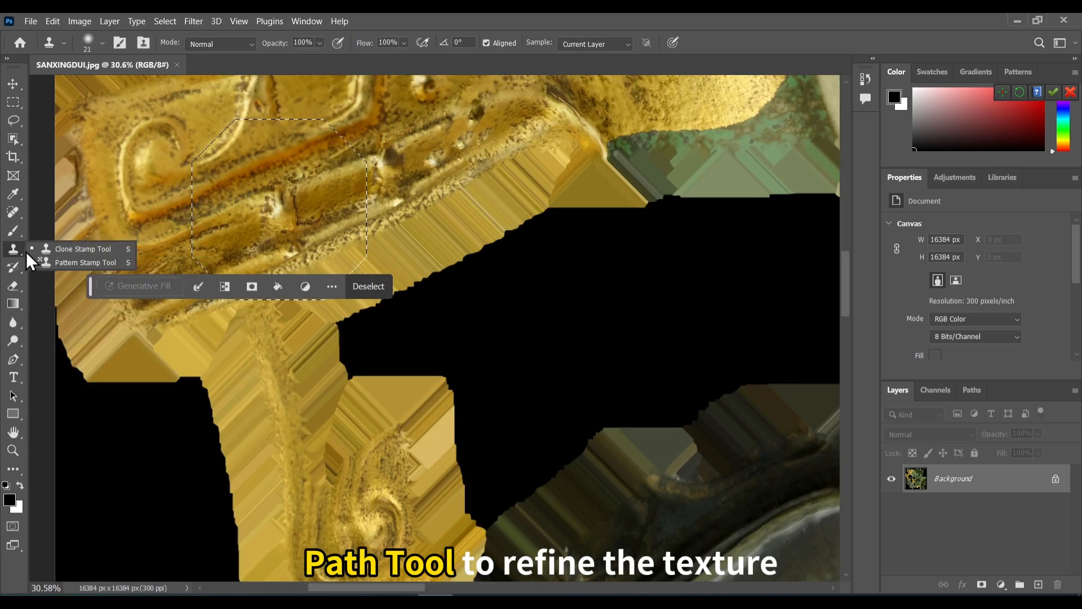
click(41, 251)
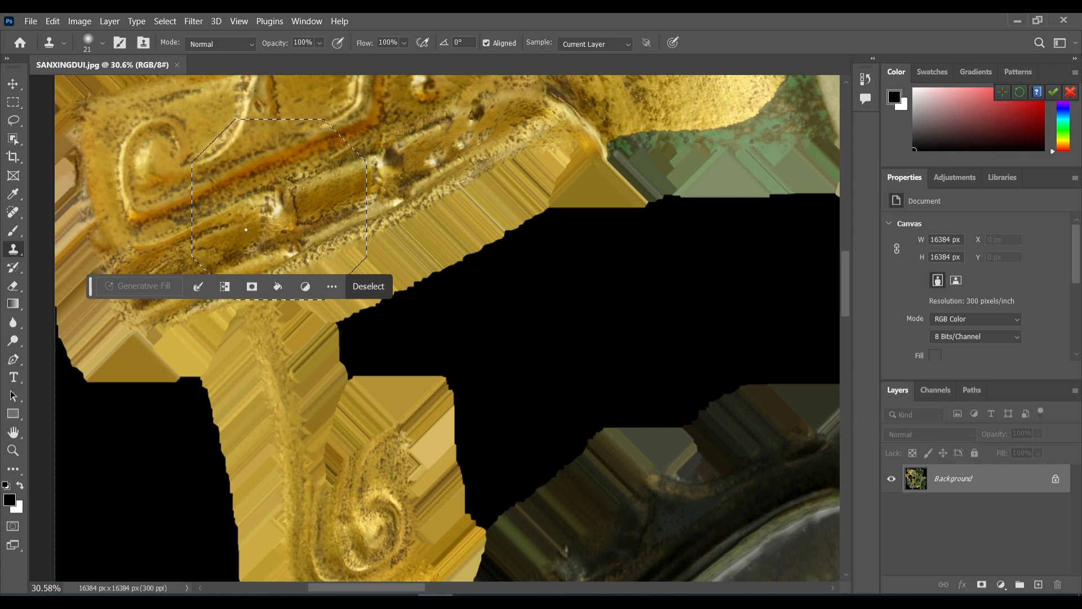
alt+click(249, 222)
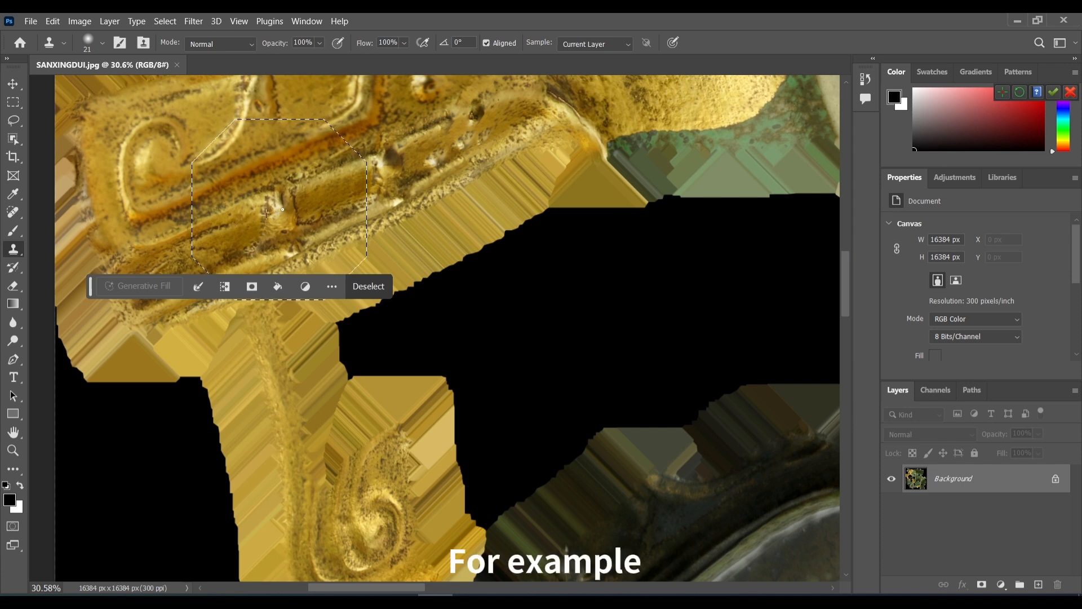
click(271, 212)
click(103, 44)
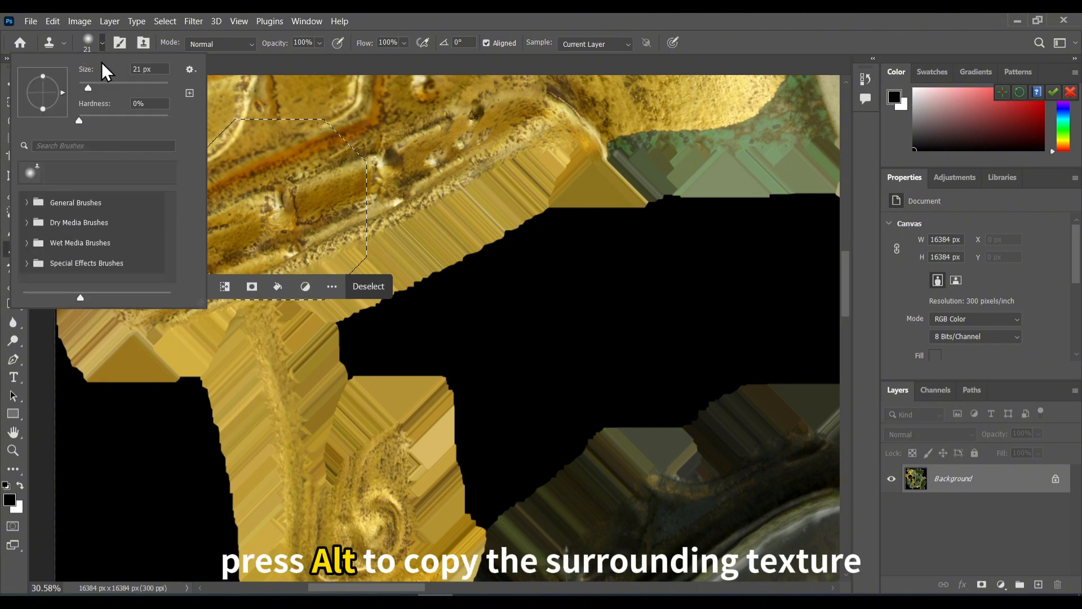
drag(92, 86, 113, 89)
alt+click(274, 204)
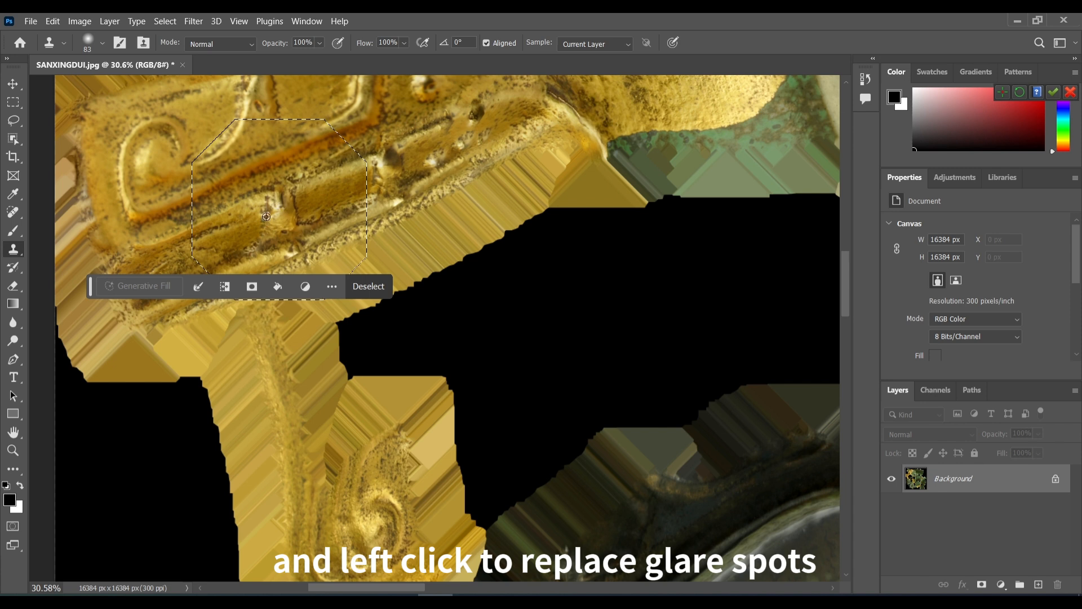
alt+click(238, 226)
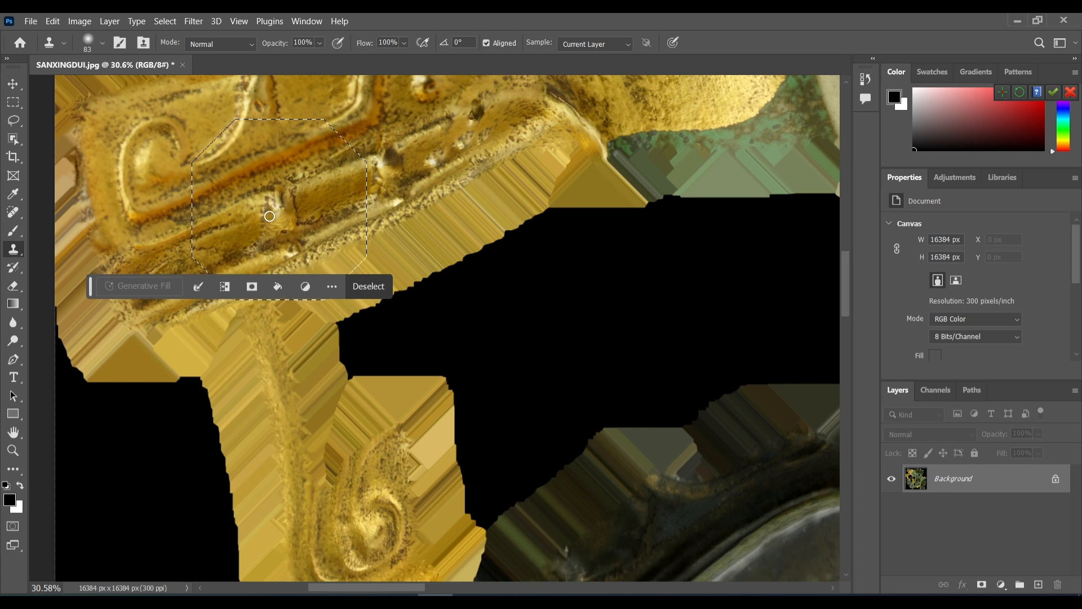
mouse_move(267, 215)
mouse_down()
mouse_move(282, 202)
mouse_move(255, 229)
mouse_up()
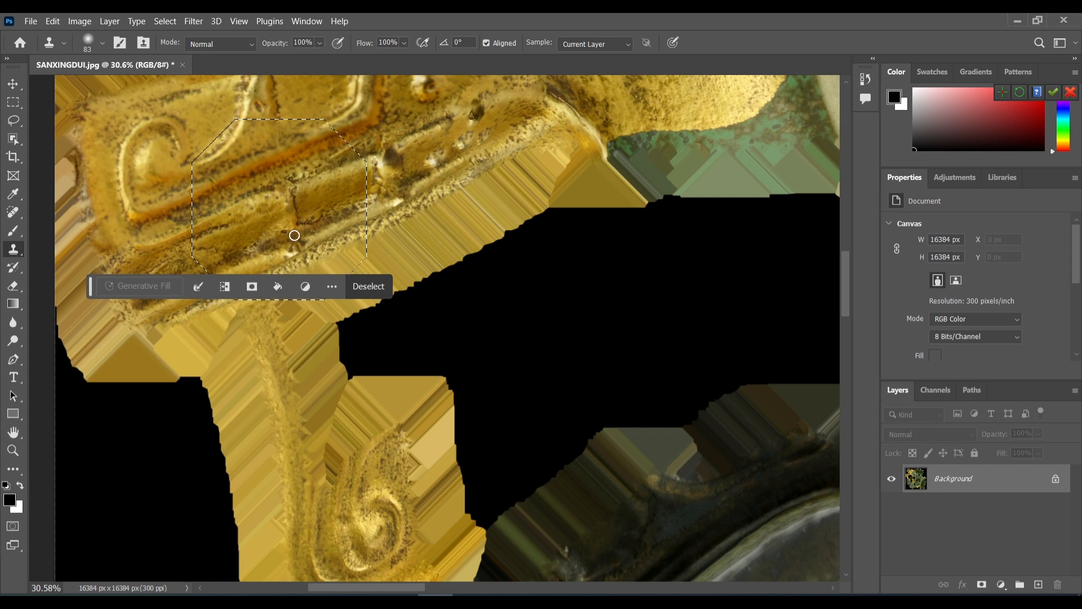
- Switch to iReal 3D Mapping, link the glare spot on the gold ear with Photoshop, and return to the texture image
click(365, 595)
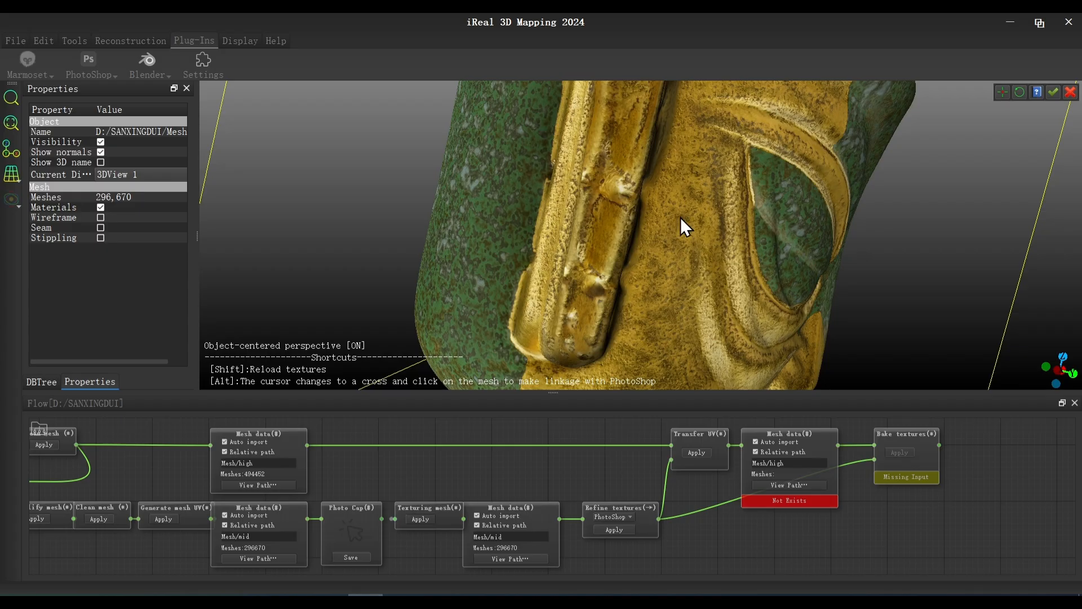
alt+click(622, 186)
click(435, 594)
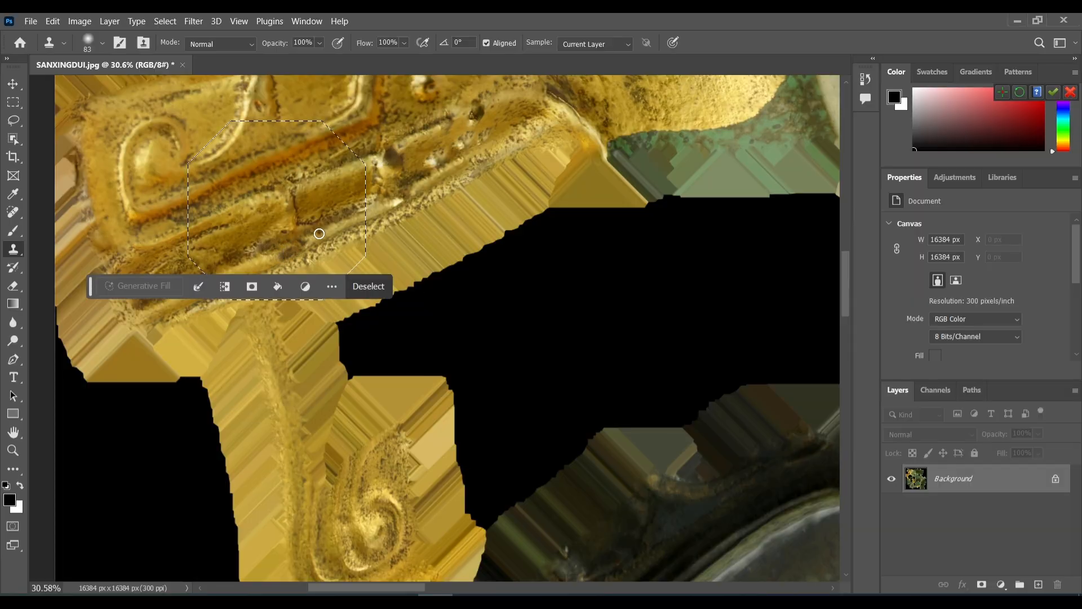
- Clear the selection and clone clean gold texture over the remaining glare spots on the ear's ridges and raised knob
click(366, 286)
scroll(367, 265, up, 2)
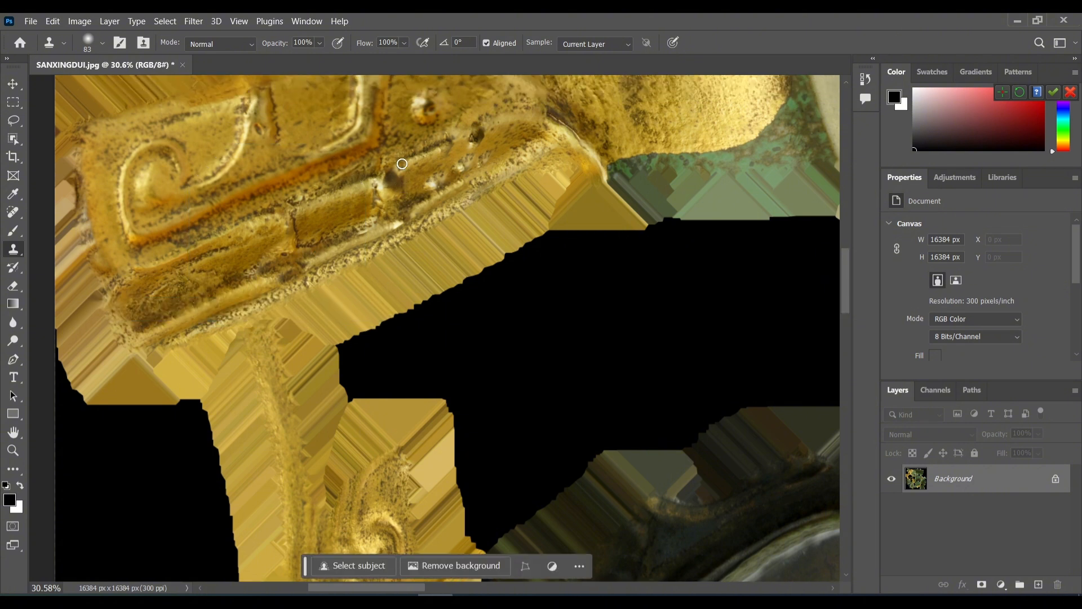
alt+click(367, 238)
click(384, 226)
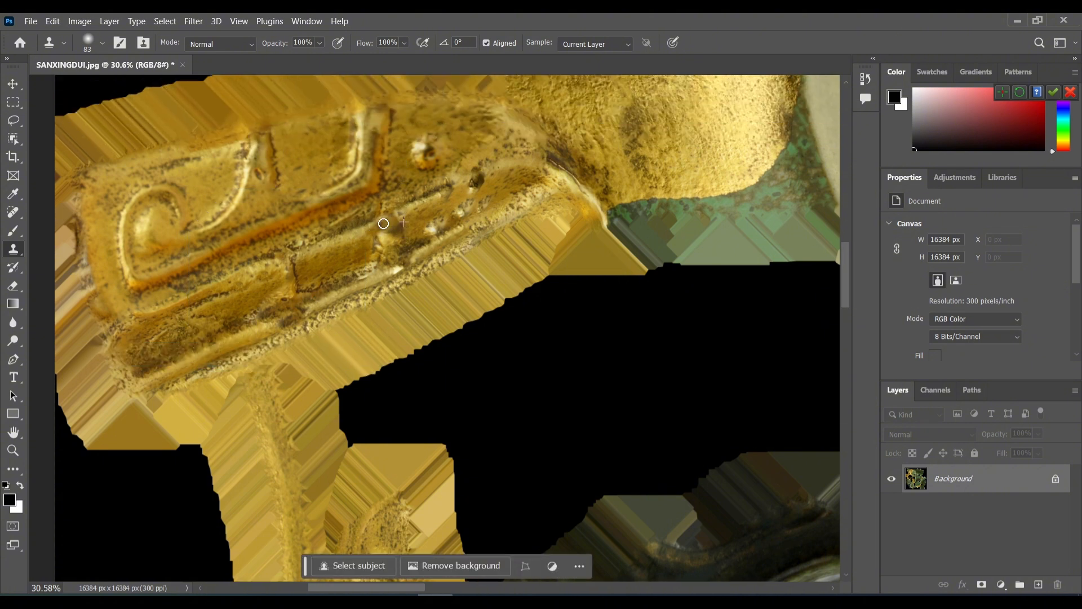
alt+click(405, 221)
click(369, 223)
click(427, 142)
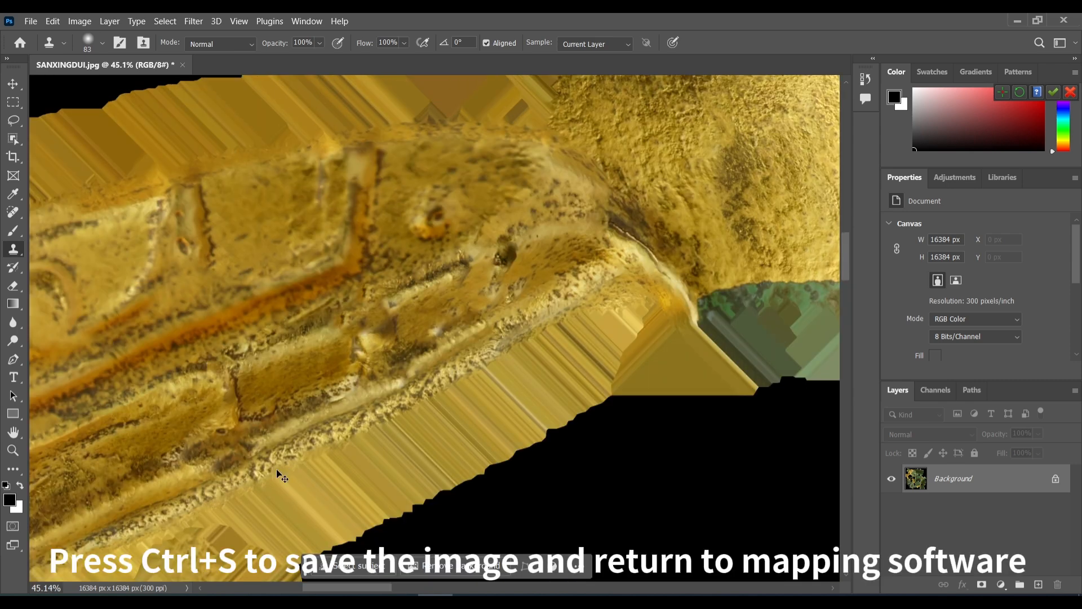
- Save the texture as a JPEG at quality 8, then reload the textures on the mesh in iReal 3D Mapping
key(ctrl+s)
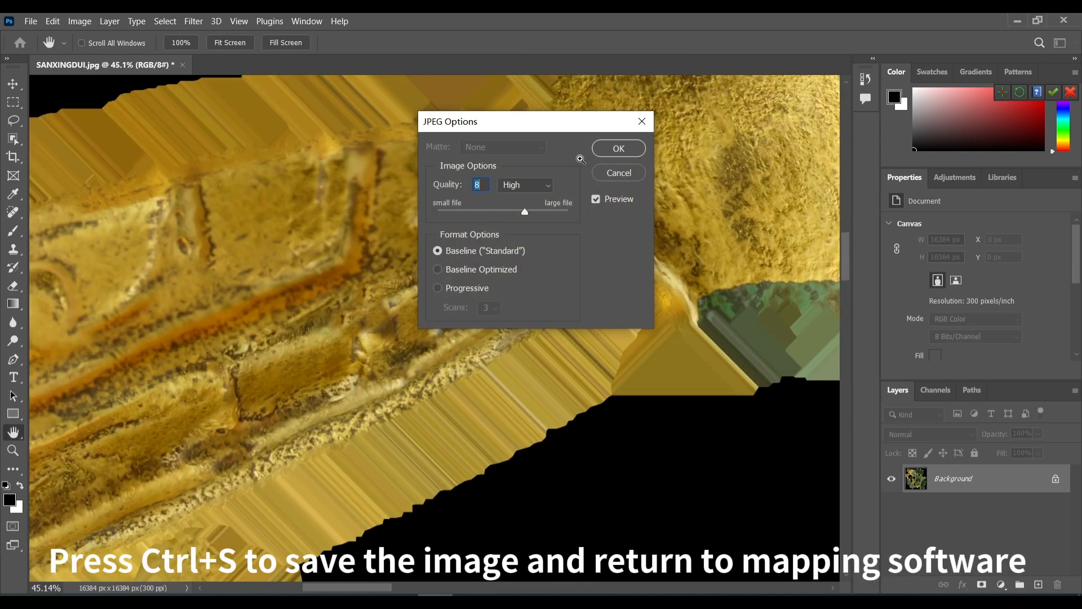
click(618, 149)
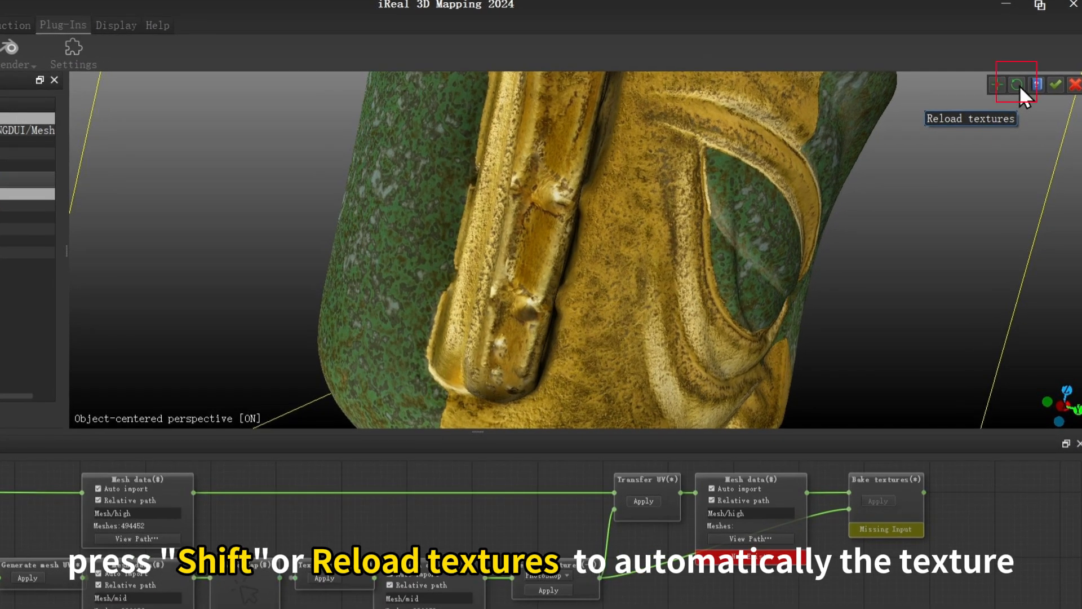
click(1019, 85)
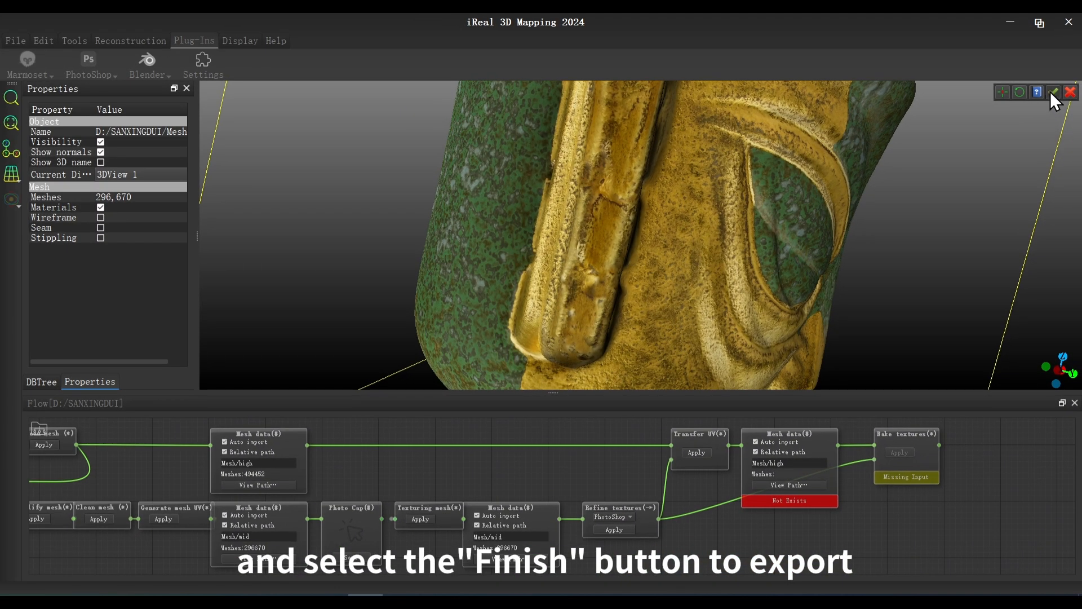
- Finish the Photoshop refinement to export the textured cup and accept making its textures uniform
click(1051, 92)
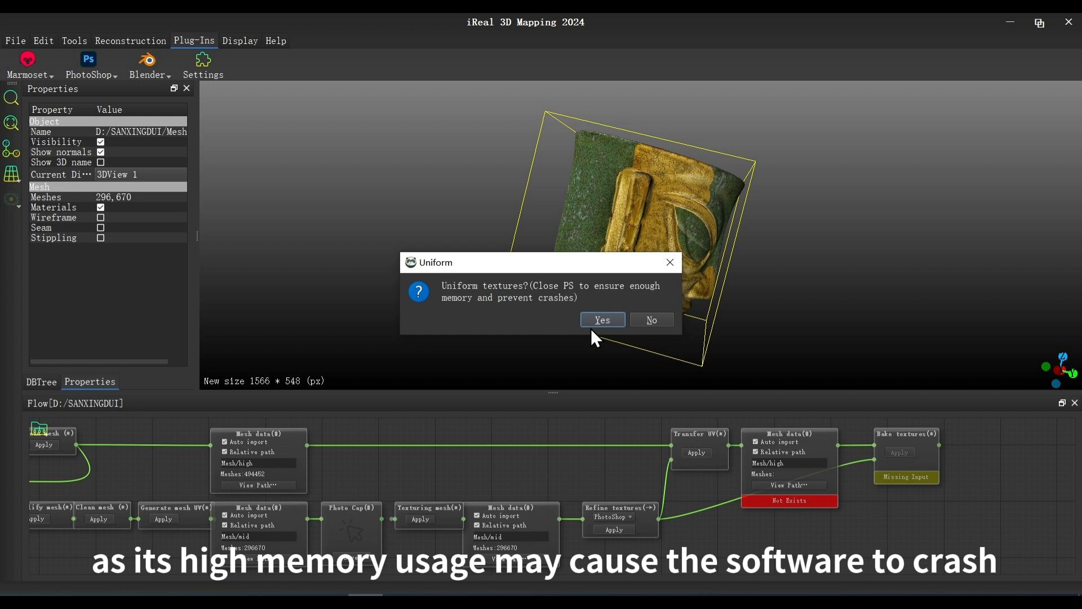
click(606, 317)
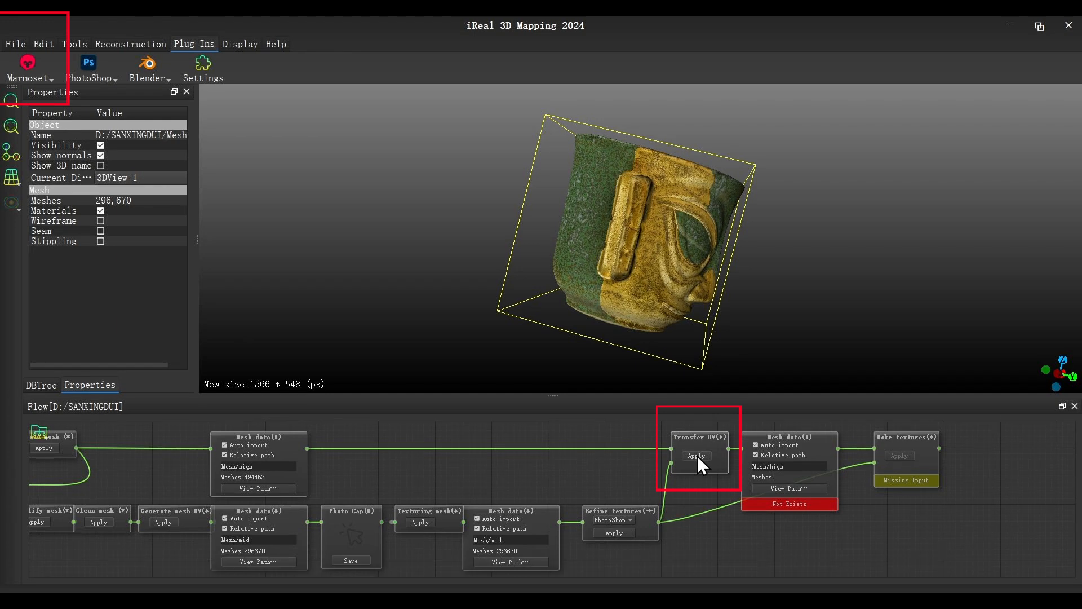
- Transfer the UVs to the high mesh and auto-bake the albedo map at Auto resolution and the normals map at 1:4 Albedo Map
click(697, 457)
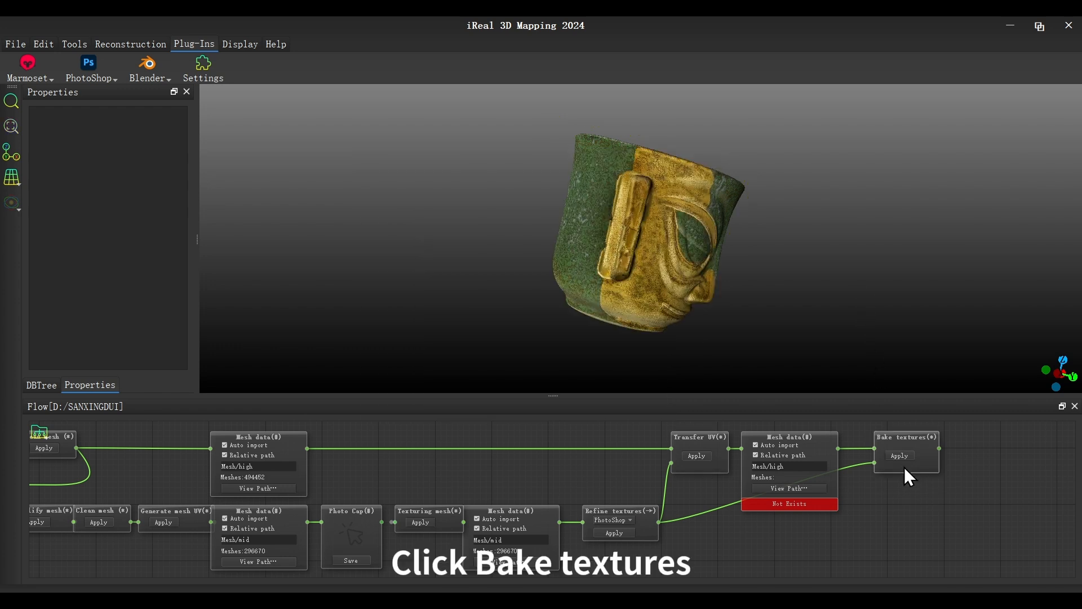
click(903, 455)
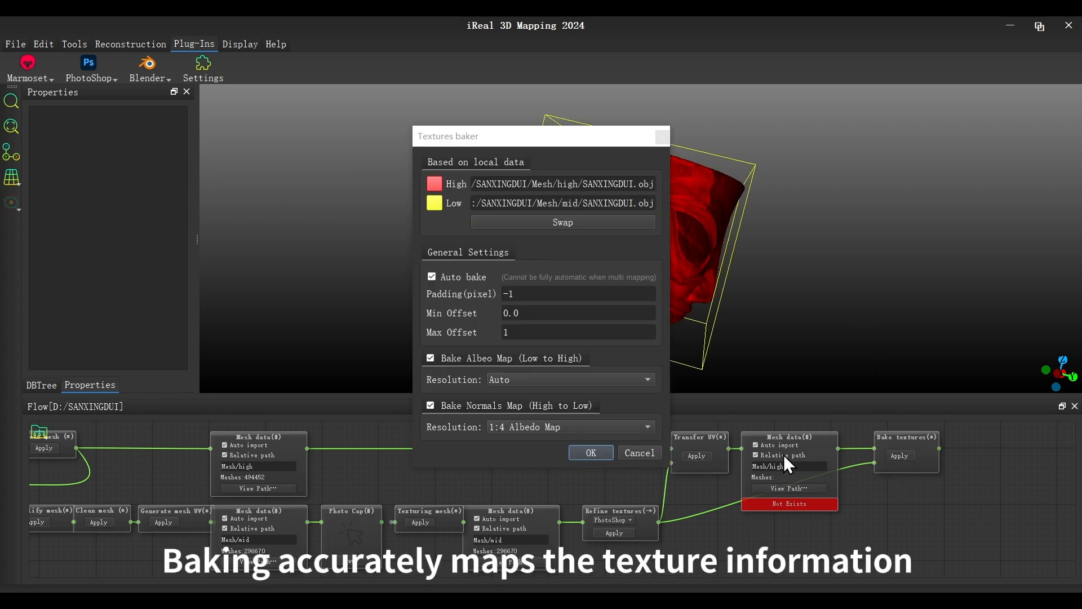
click(597, 450)
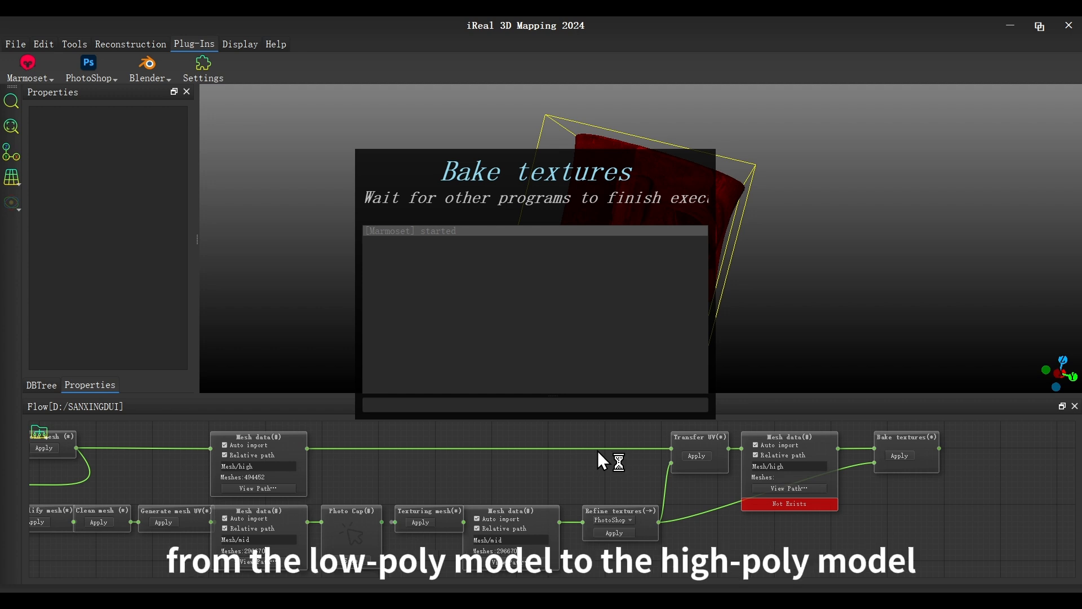